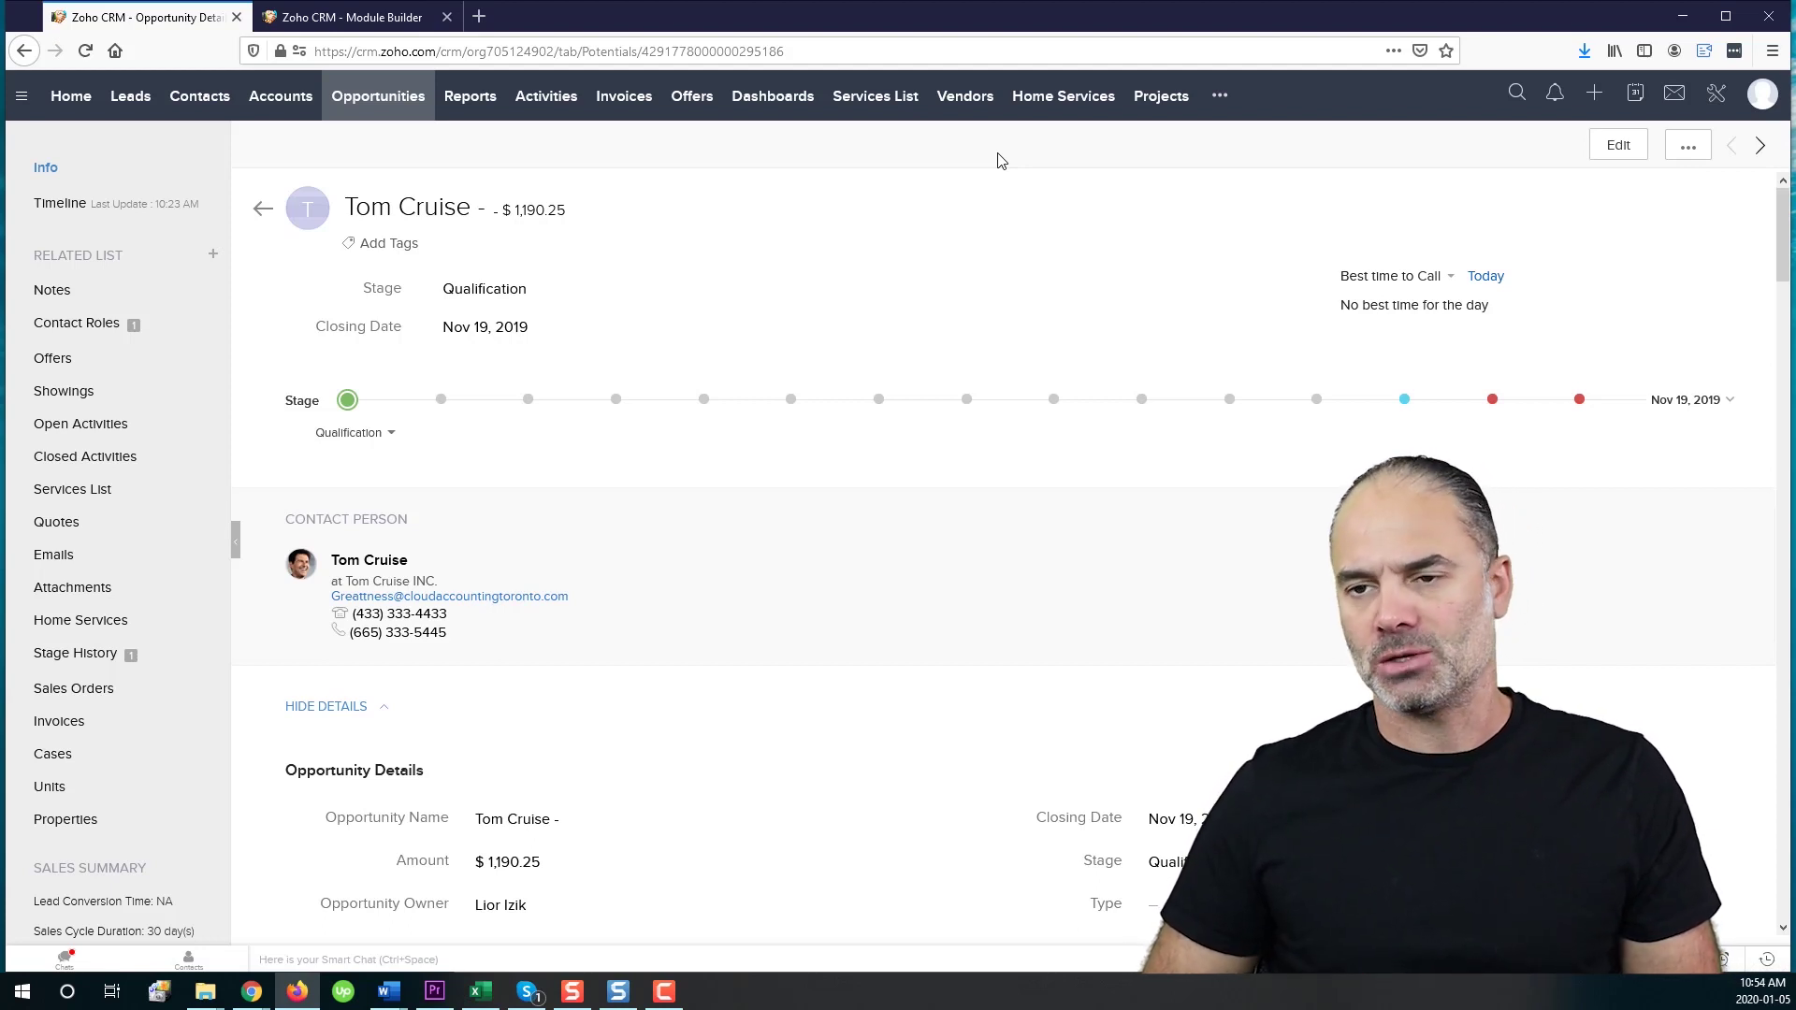
scroll(814, 277, down, 4)
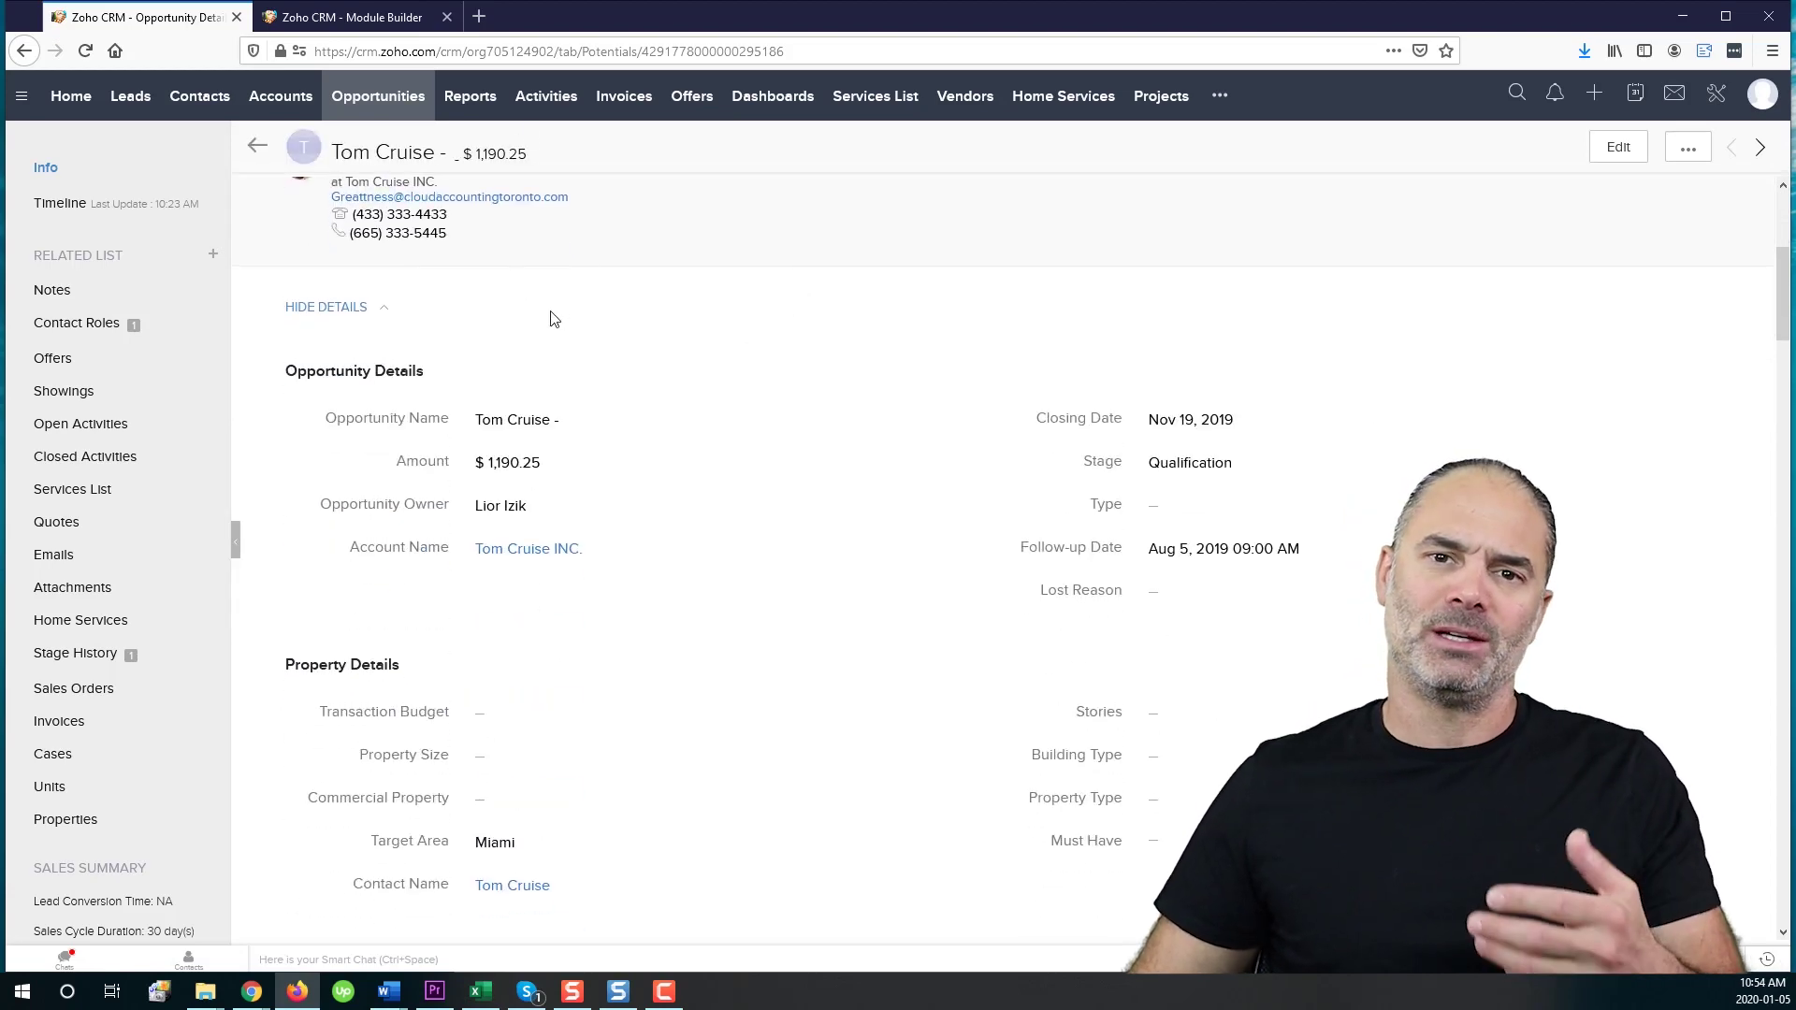
scroll(581, 383, down, 1)
scroll(469, 471, down, 1)
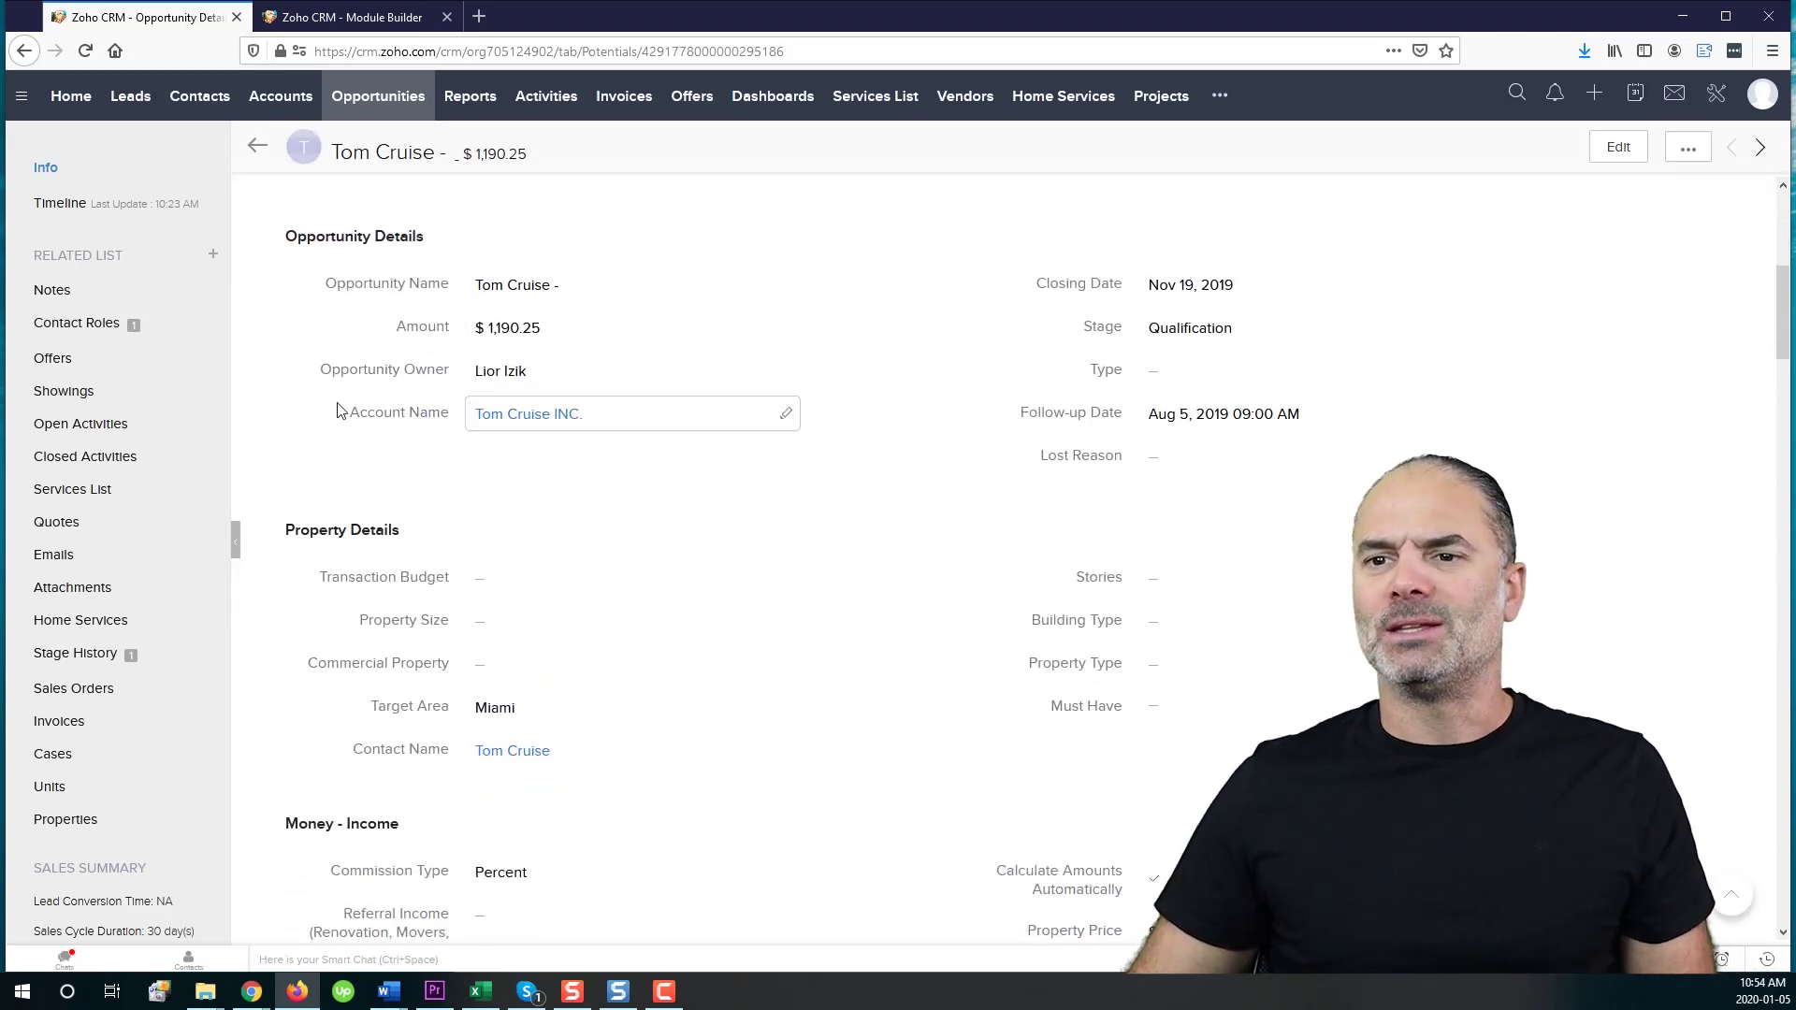
mouse_move(520, 426)
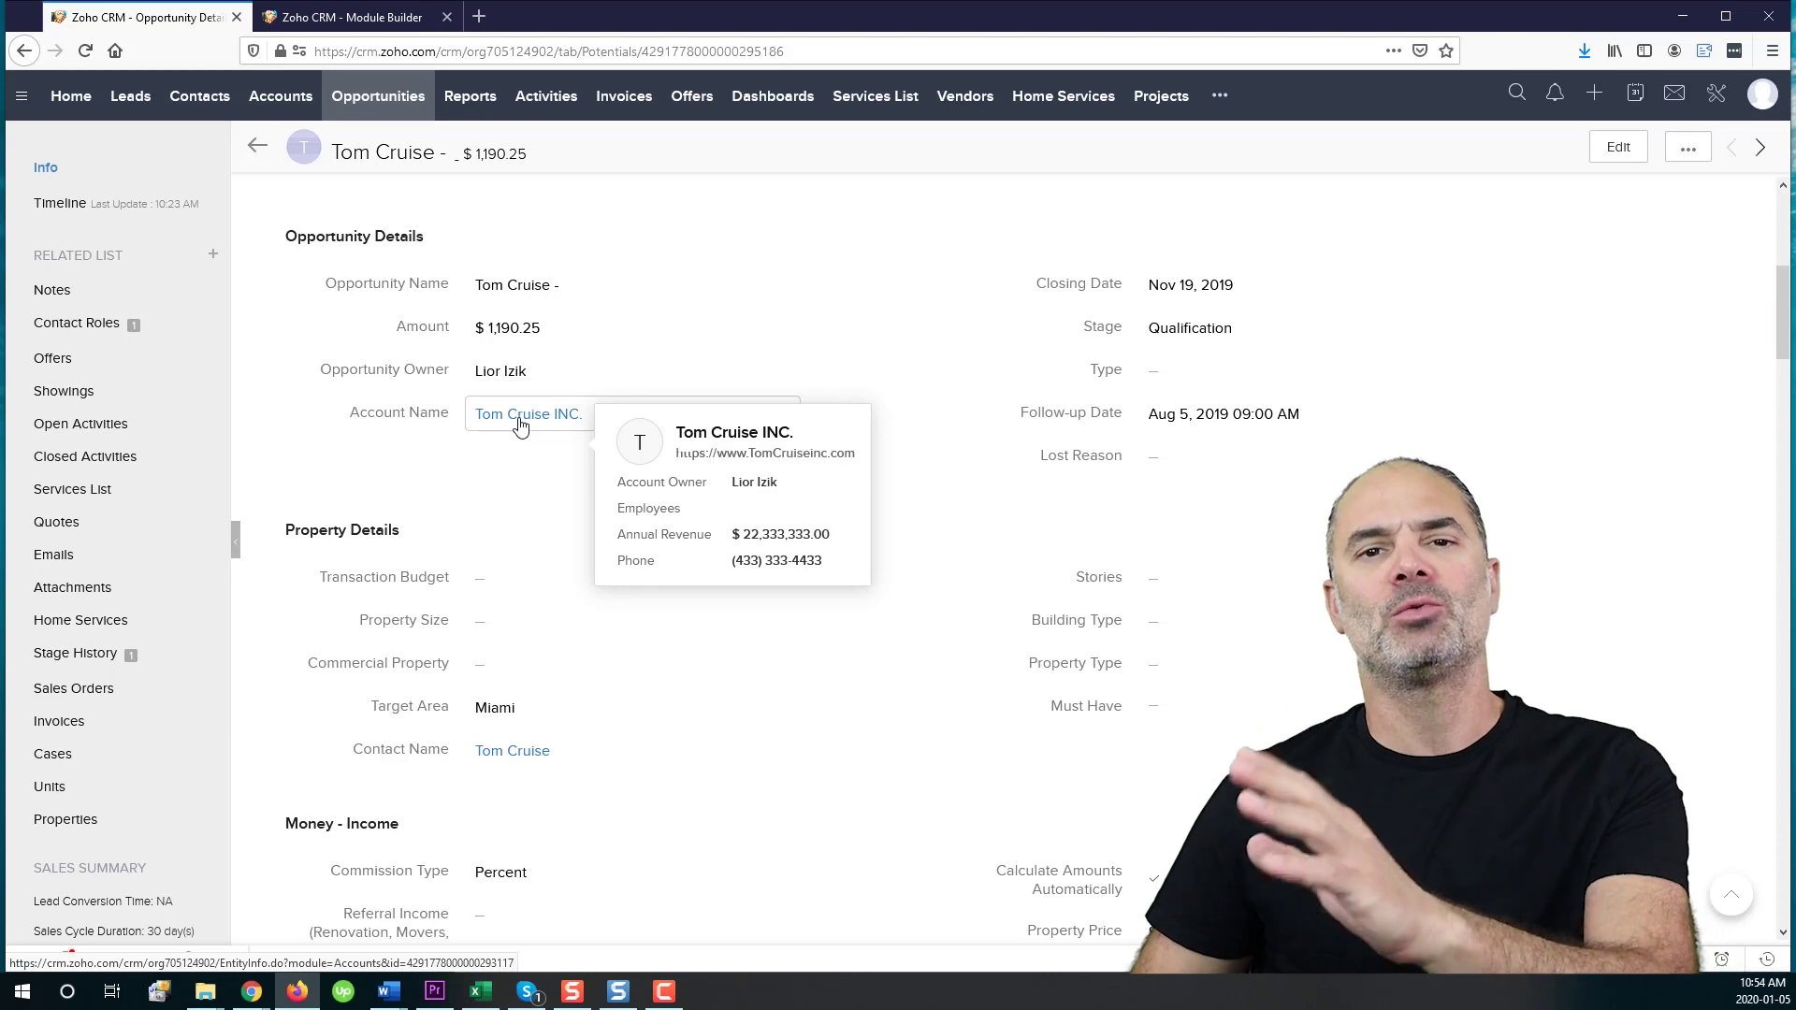
scroll(540, 608, down, 3)
scroll(540, 608, down, 1)
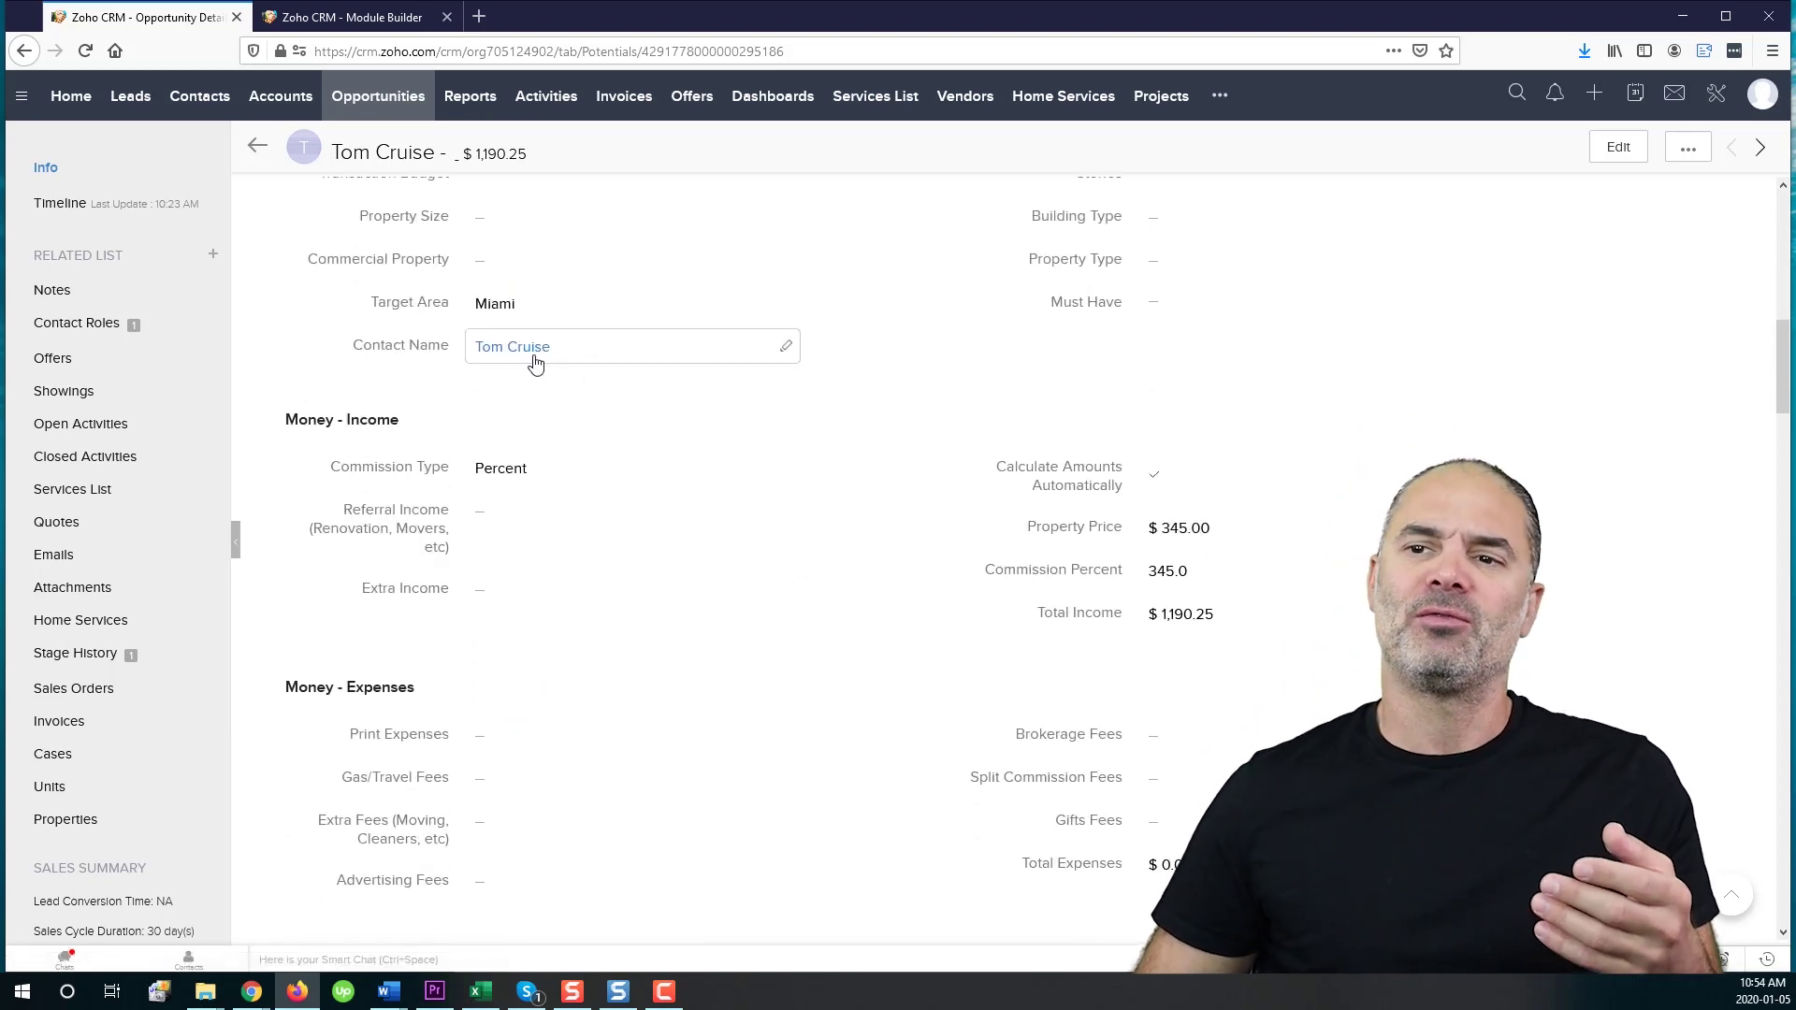
mouse_move(530, 351)
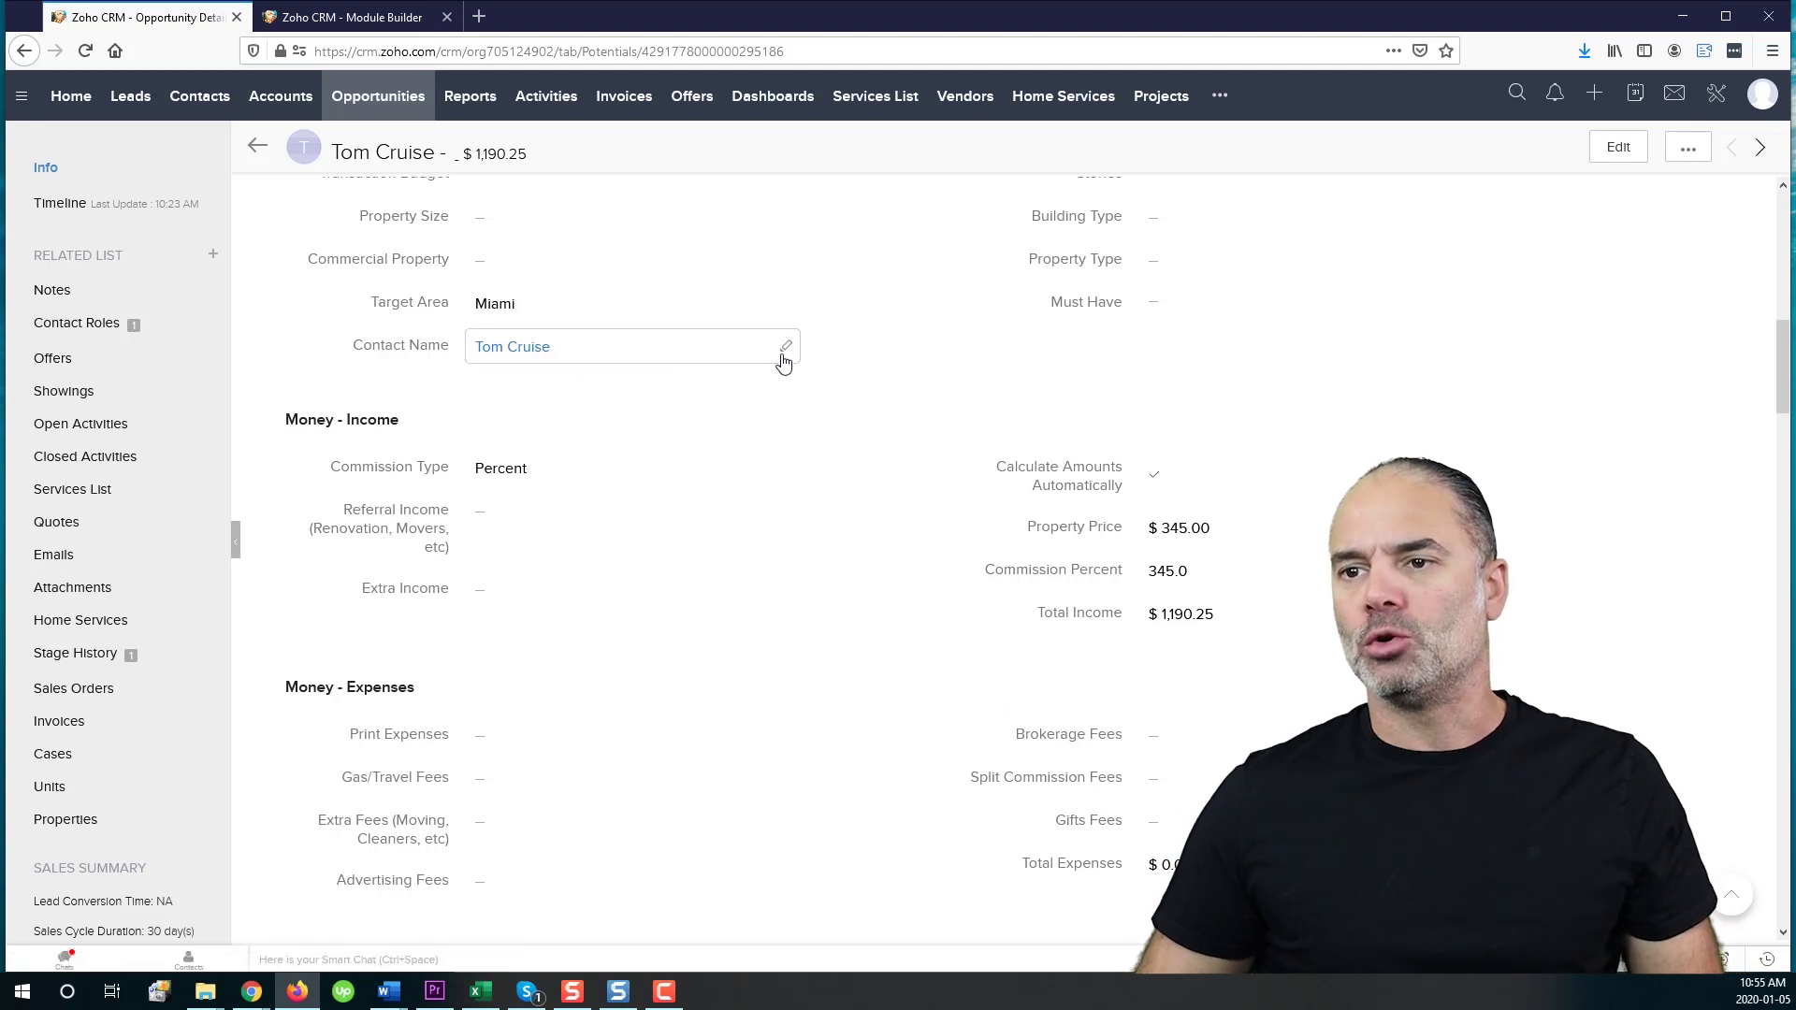
Step: Start a new contact from the opportunity's Contact Name lookup
click(789, 352)
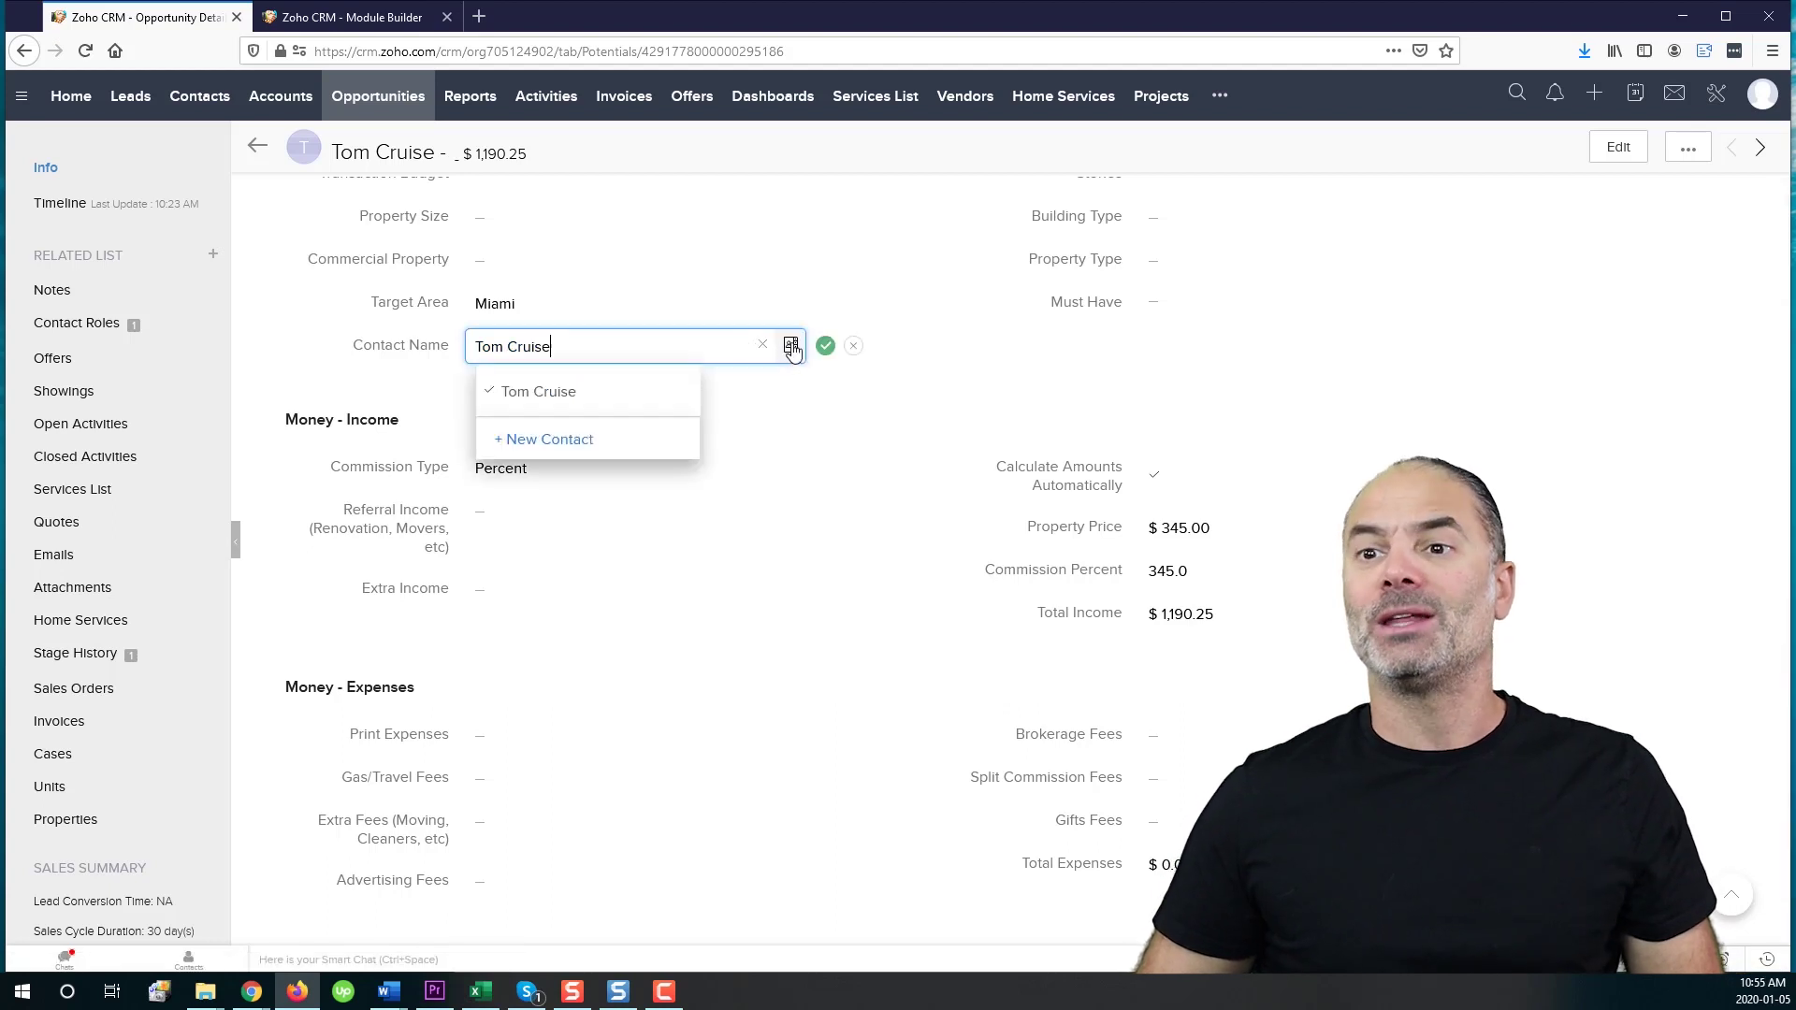
click(585, 440)
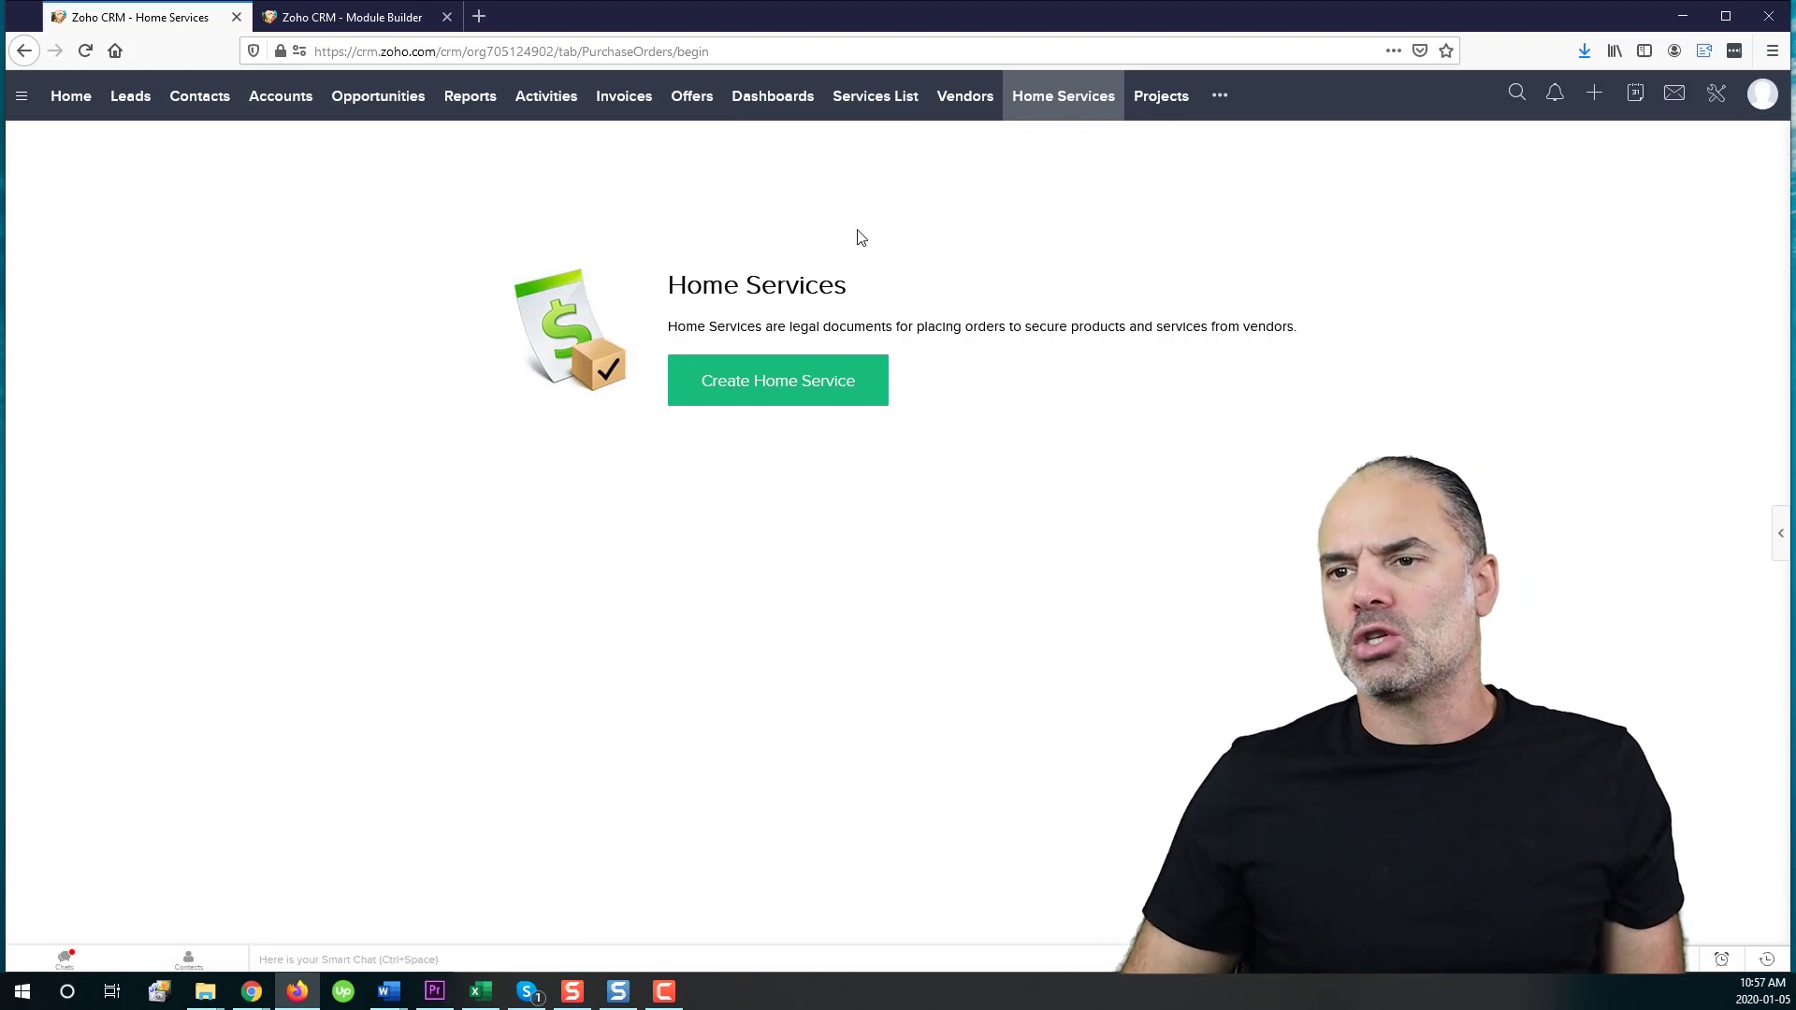
Step: Start a blank Home Service record from the Home Services page
click(750, 375)
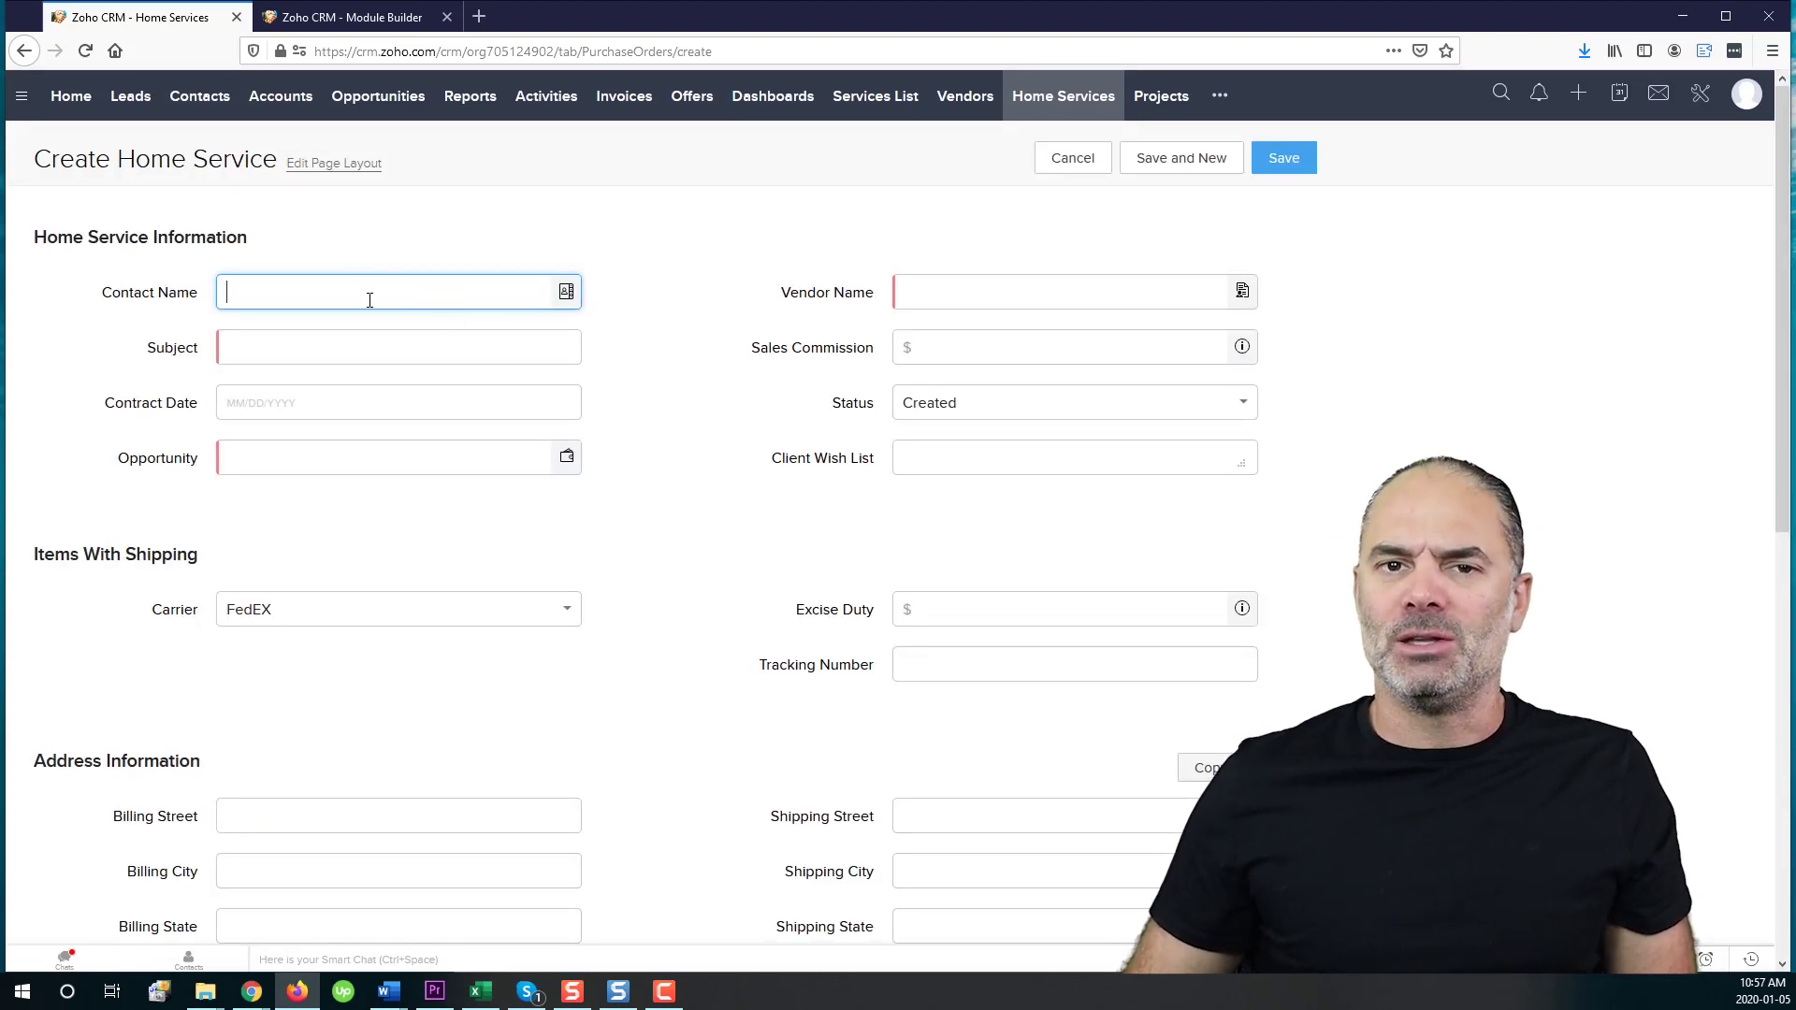
Step: Discard the blank form and add a Home Service from the $1,190.25 opportunity's related list
click(1071, 156)
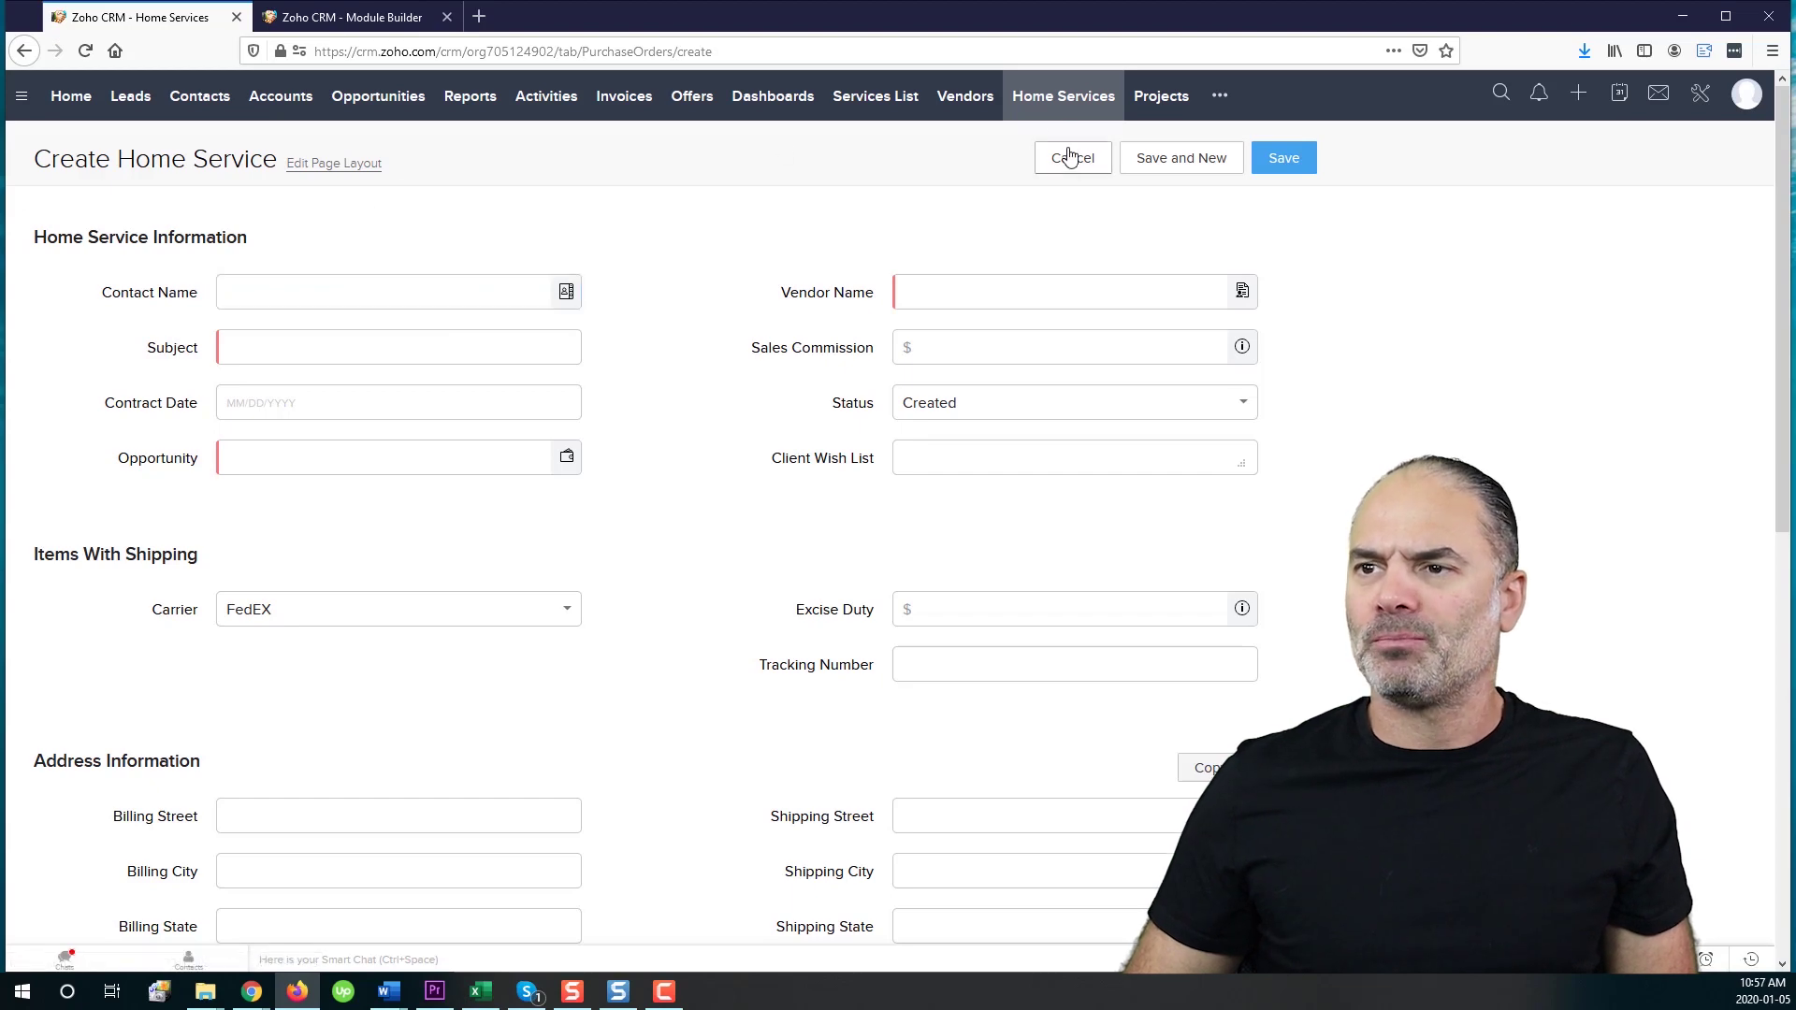
click(387, 103)
click(810, 384)
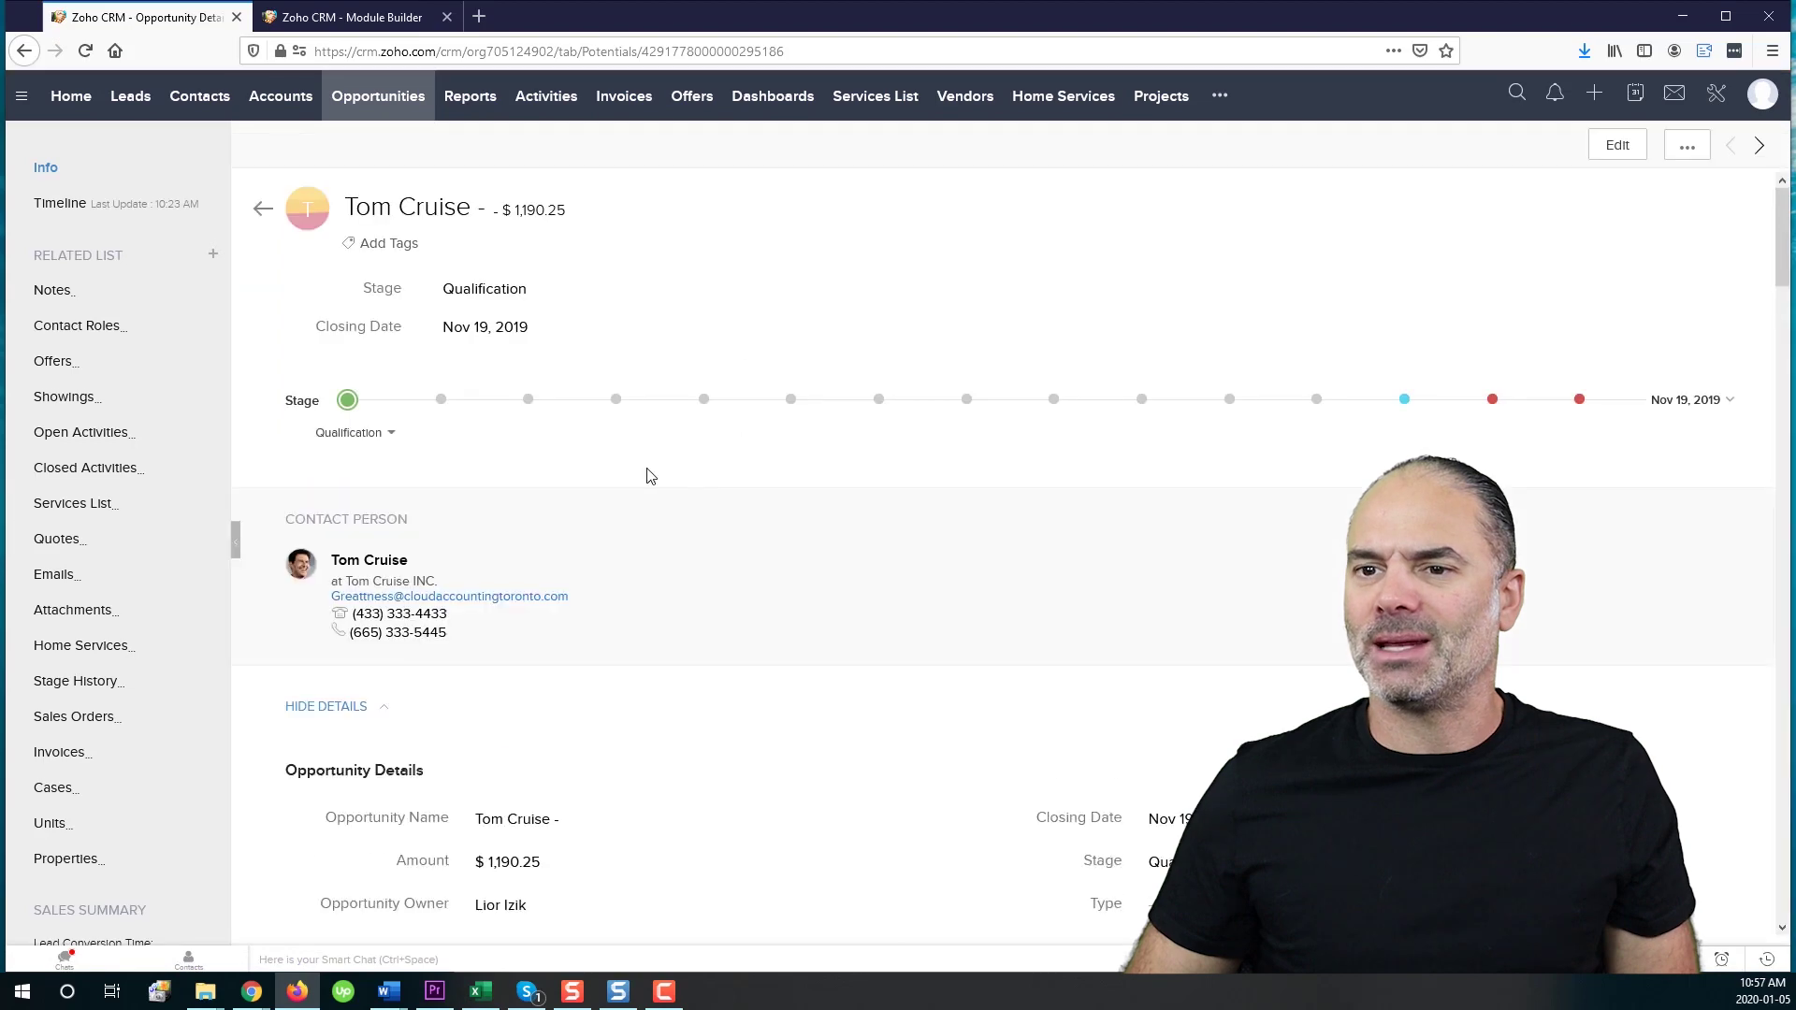
scroll(665, 517, down, 4)
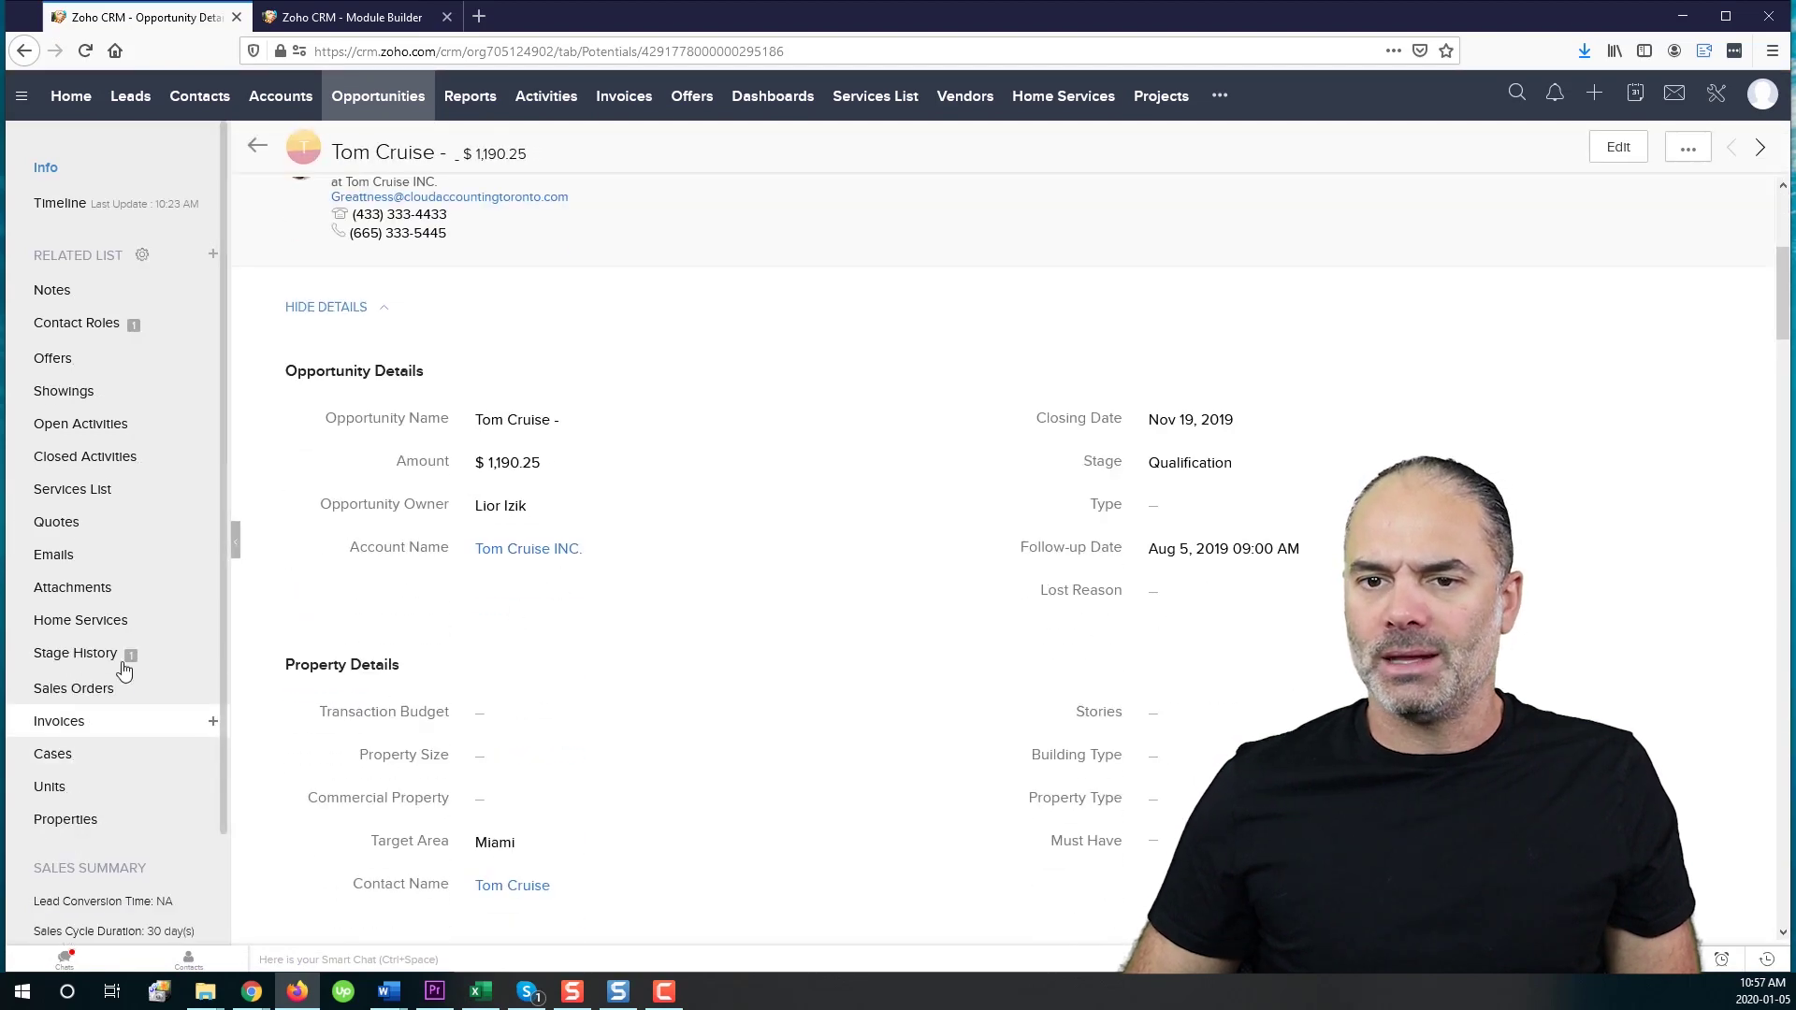
click(215, 622)
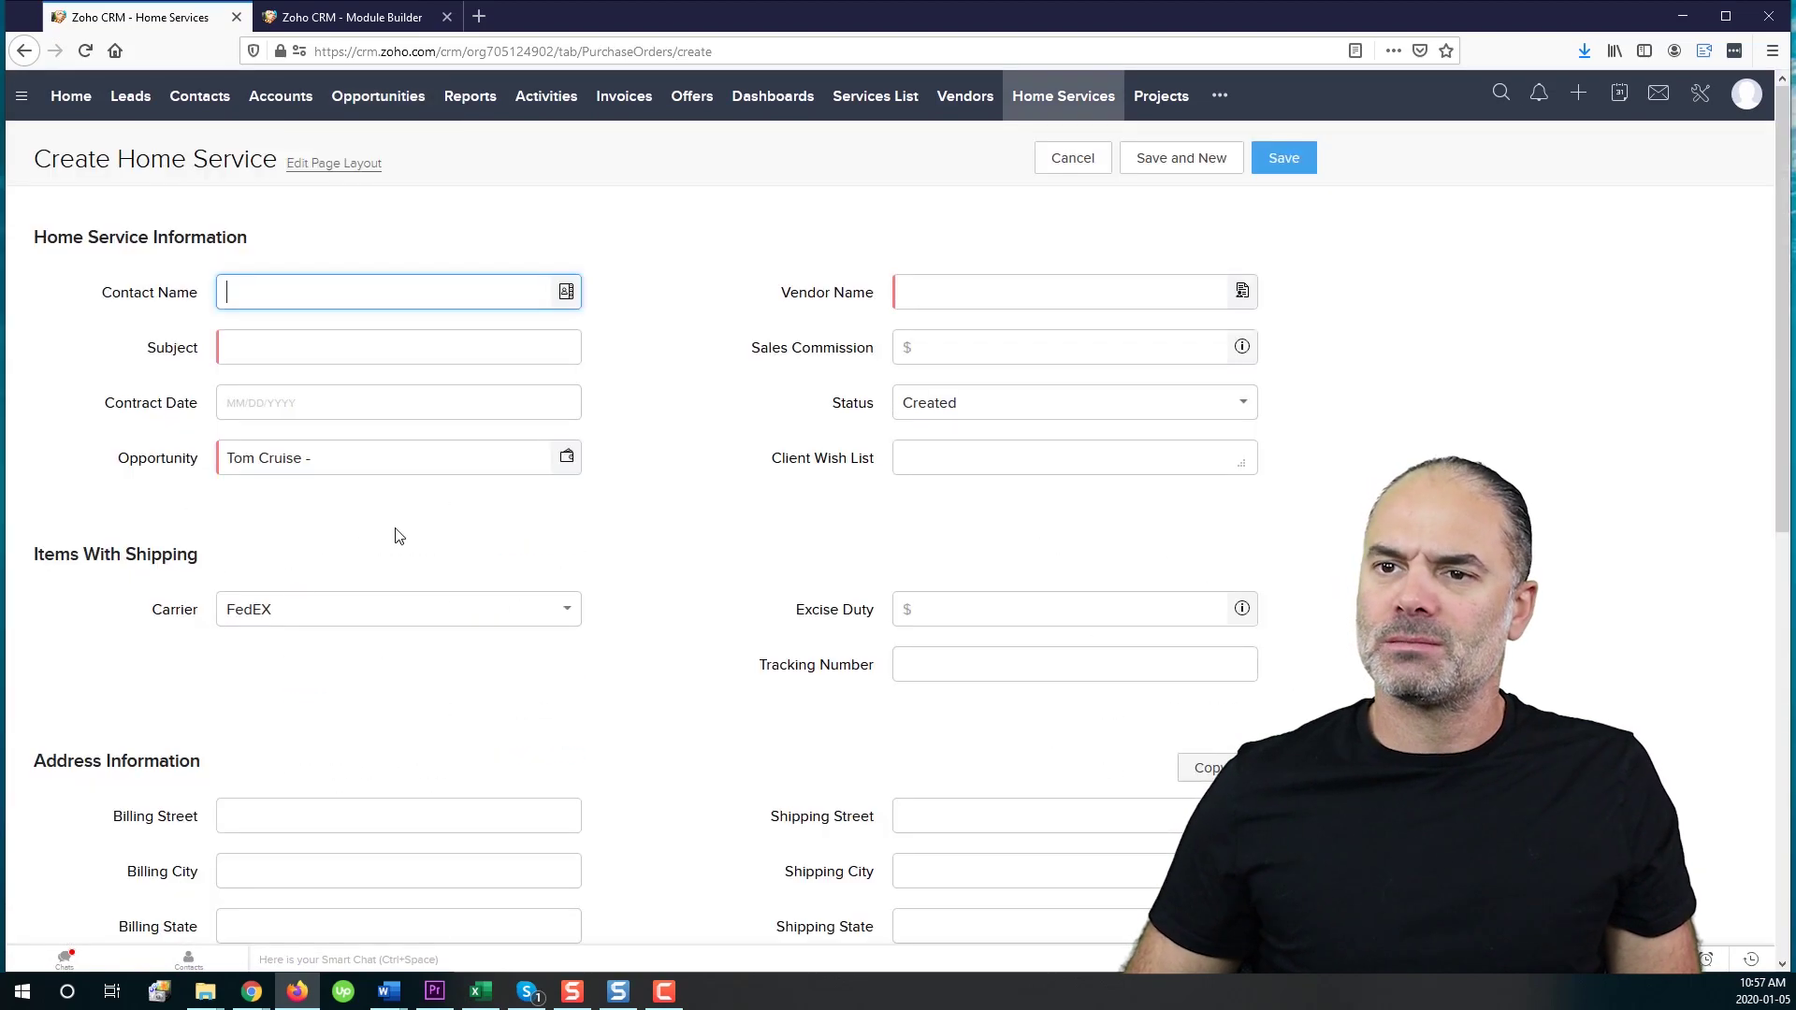
Step: Set the opportunity's contact, subject 'Fixing the roof and floors', and vendor The dude
click(377, 289)
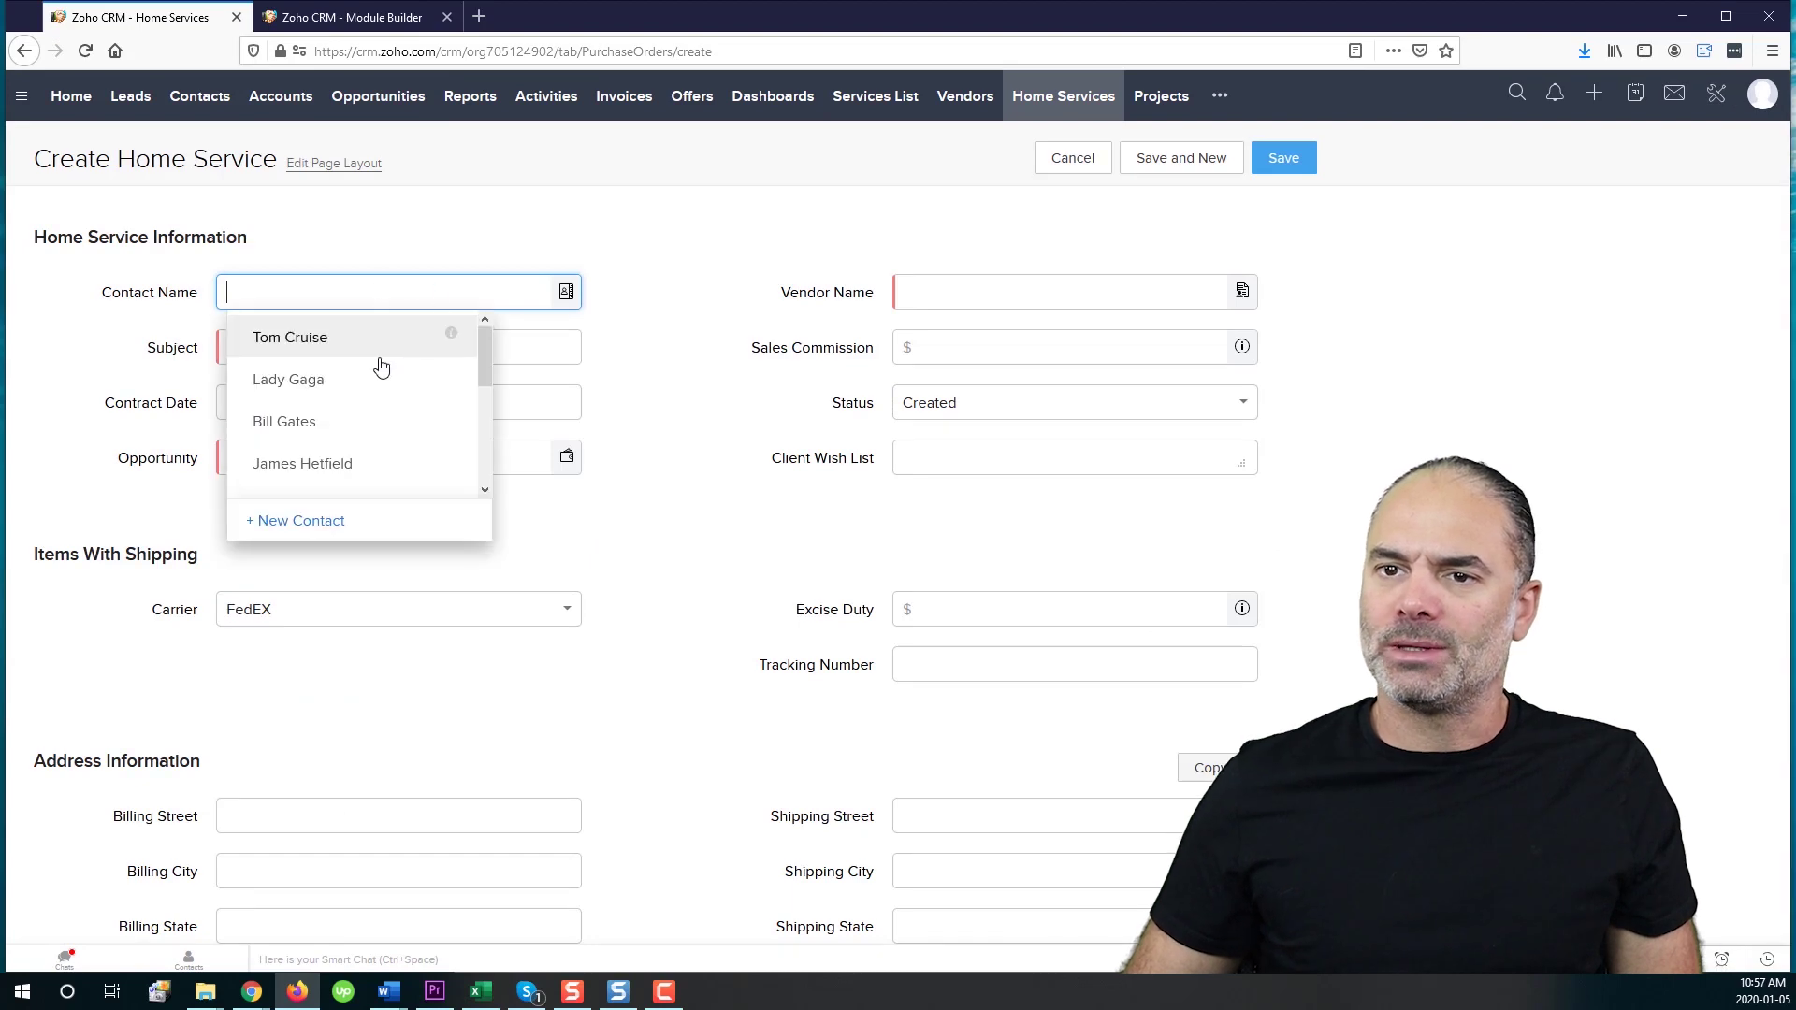
click(349, 349)
click(464, 358)
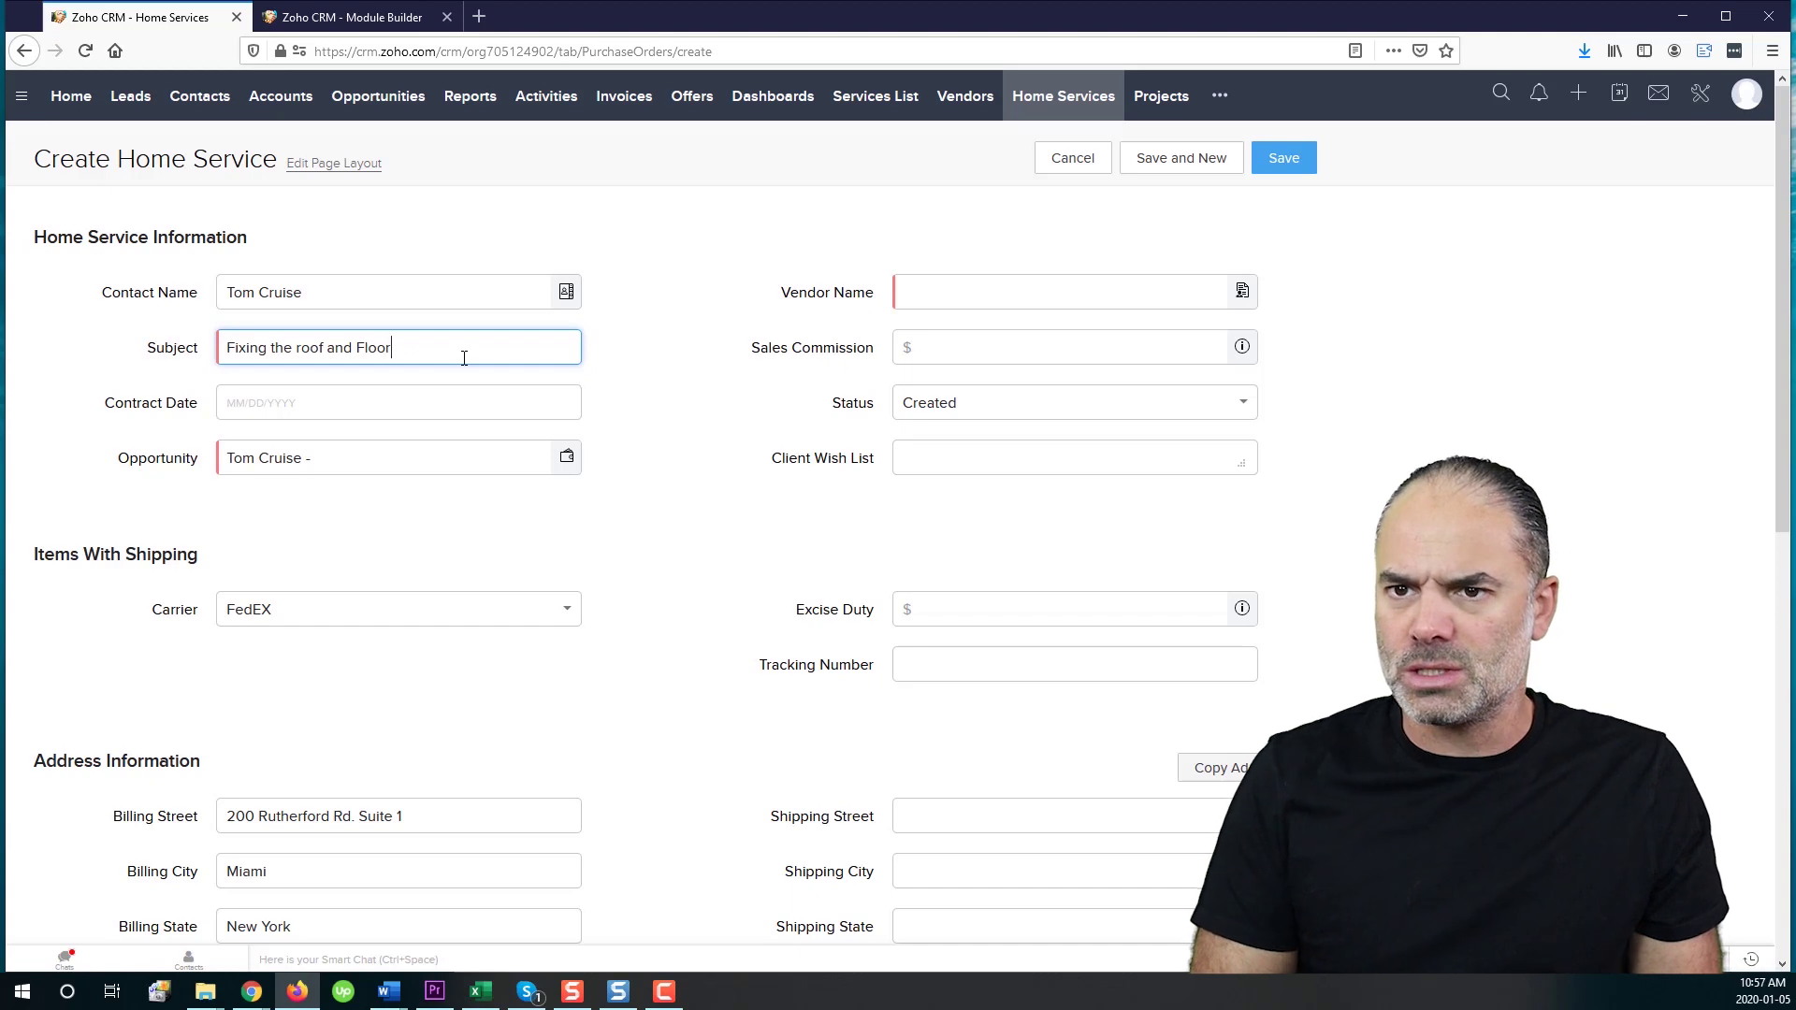
click(363, 350)
text(f)
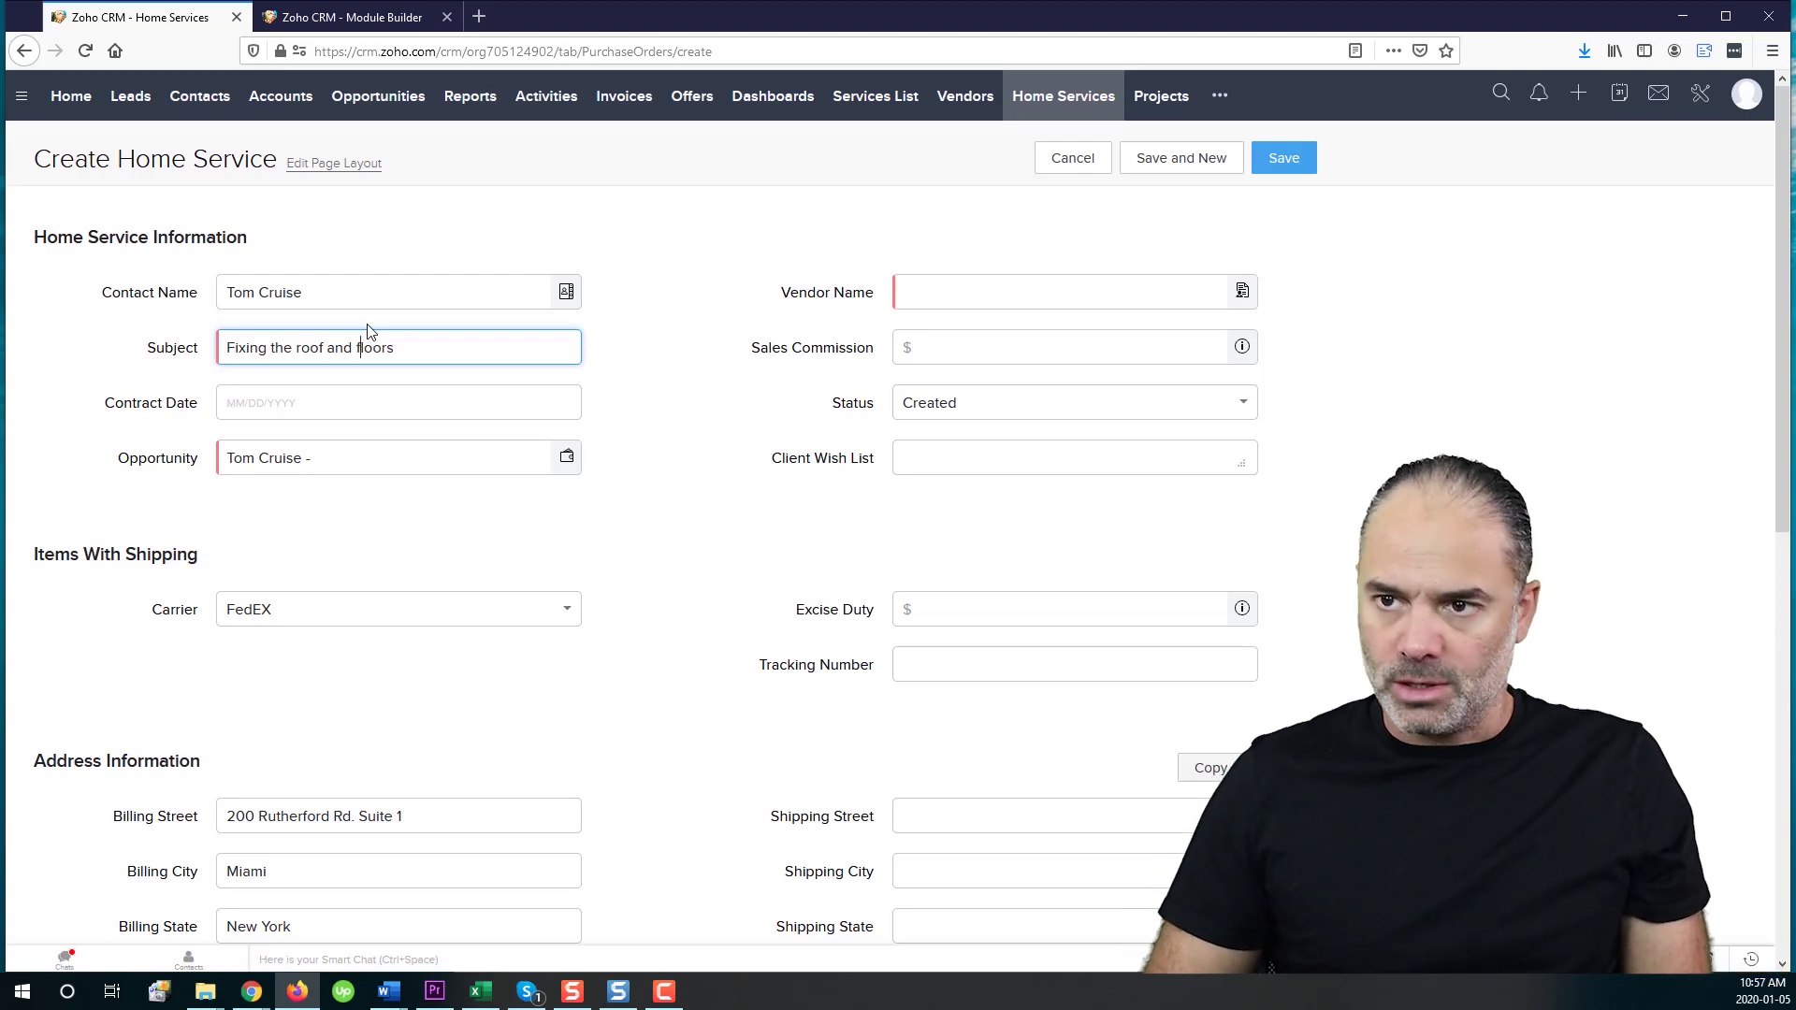
click(934, 292)
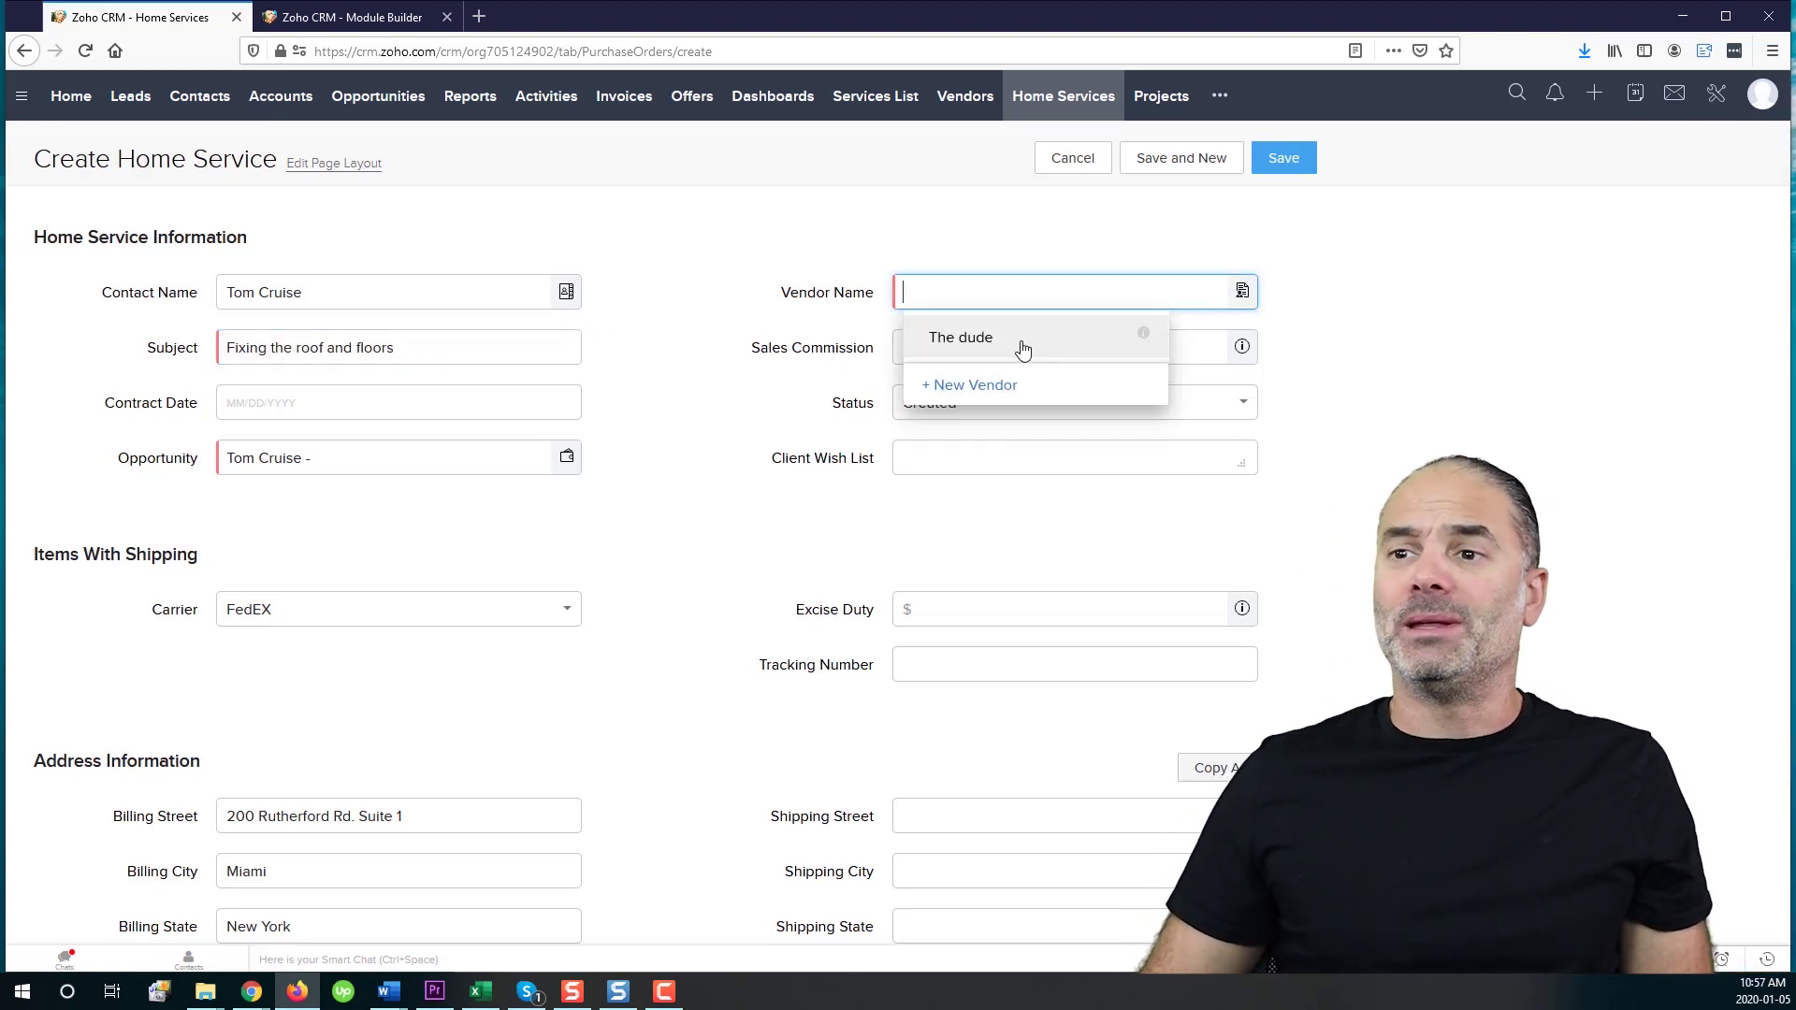
click(1020, 349)
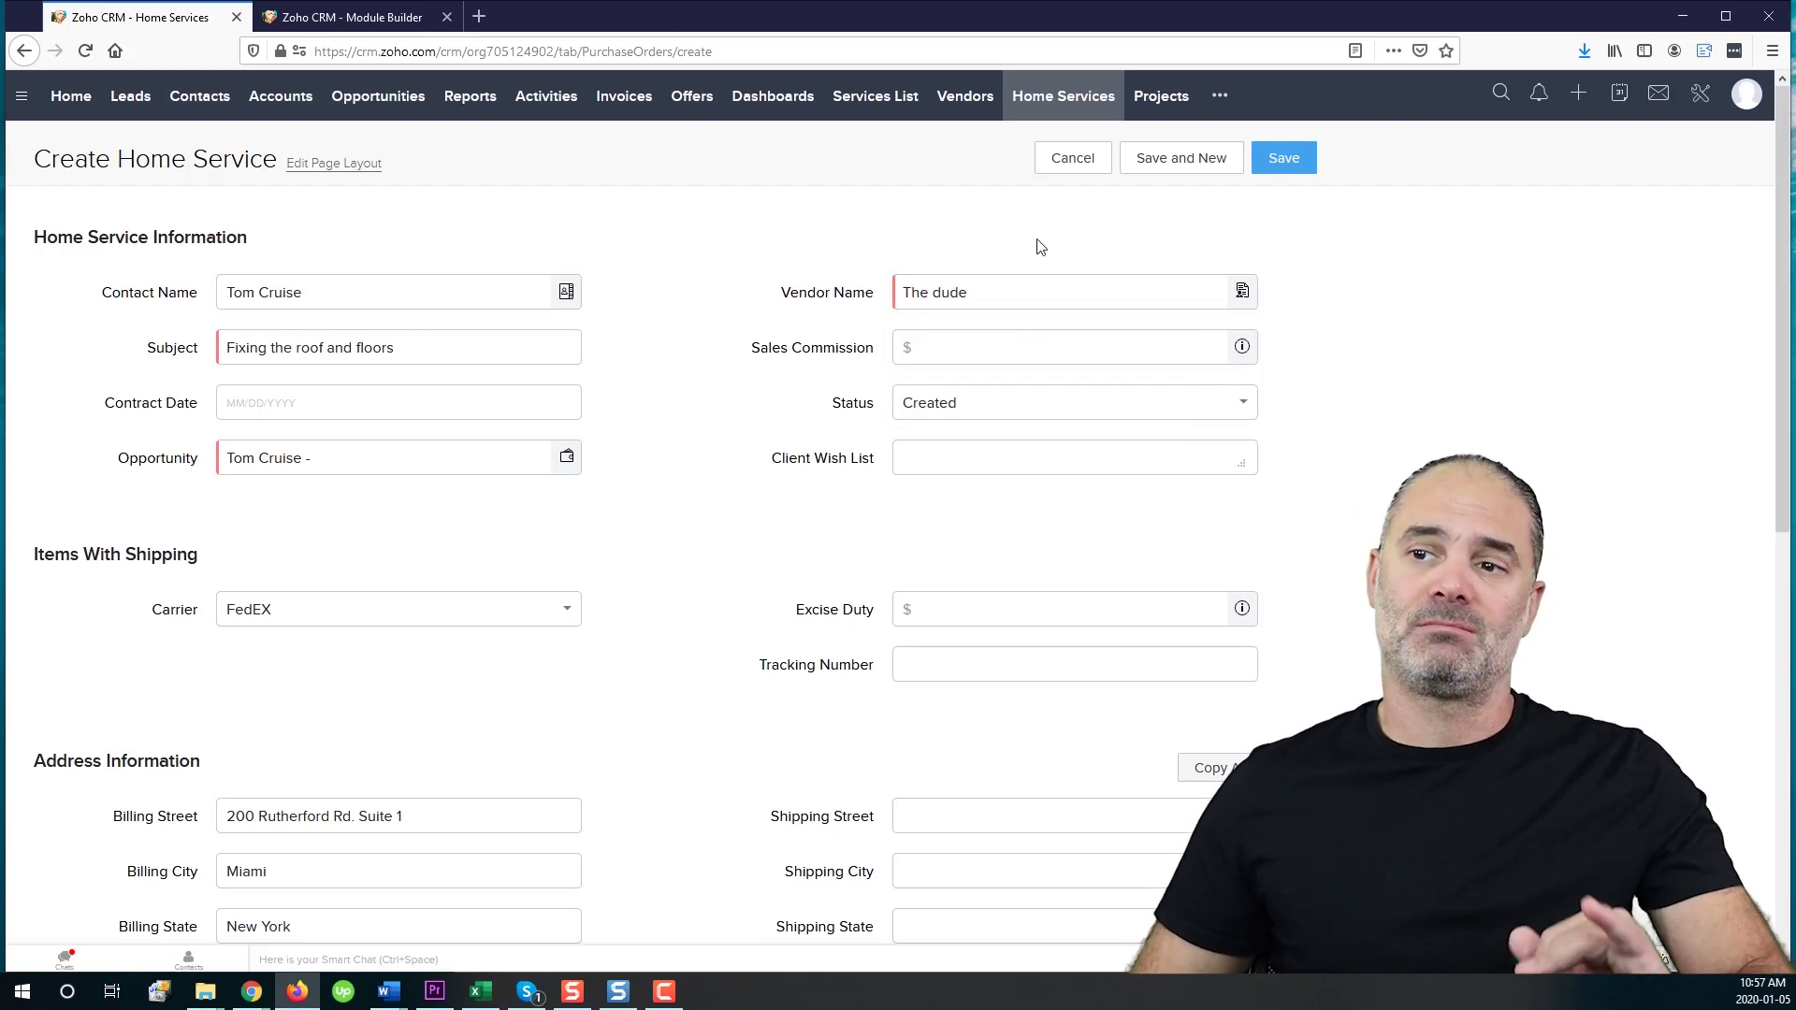
Step: Add Flooring to Product Details as a line item with quantity 1
scroll(730, 552, down, 6)
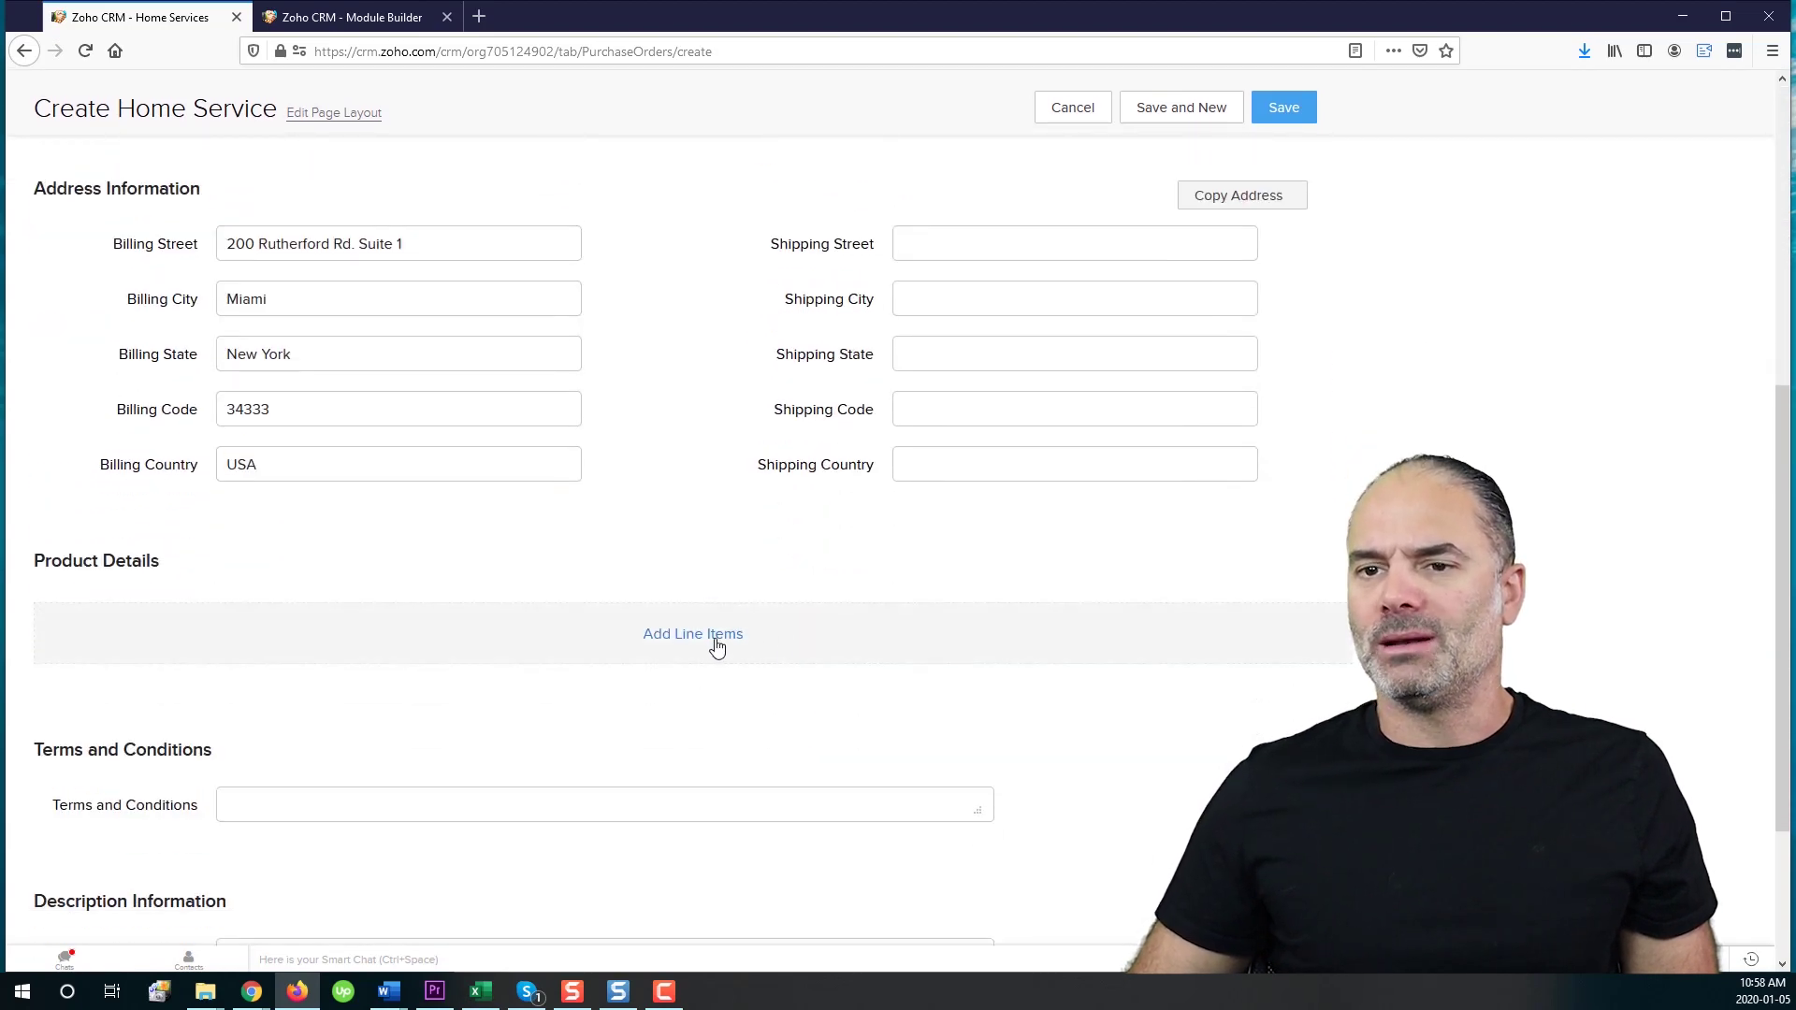
click(690, 643)
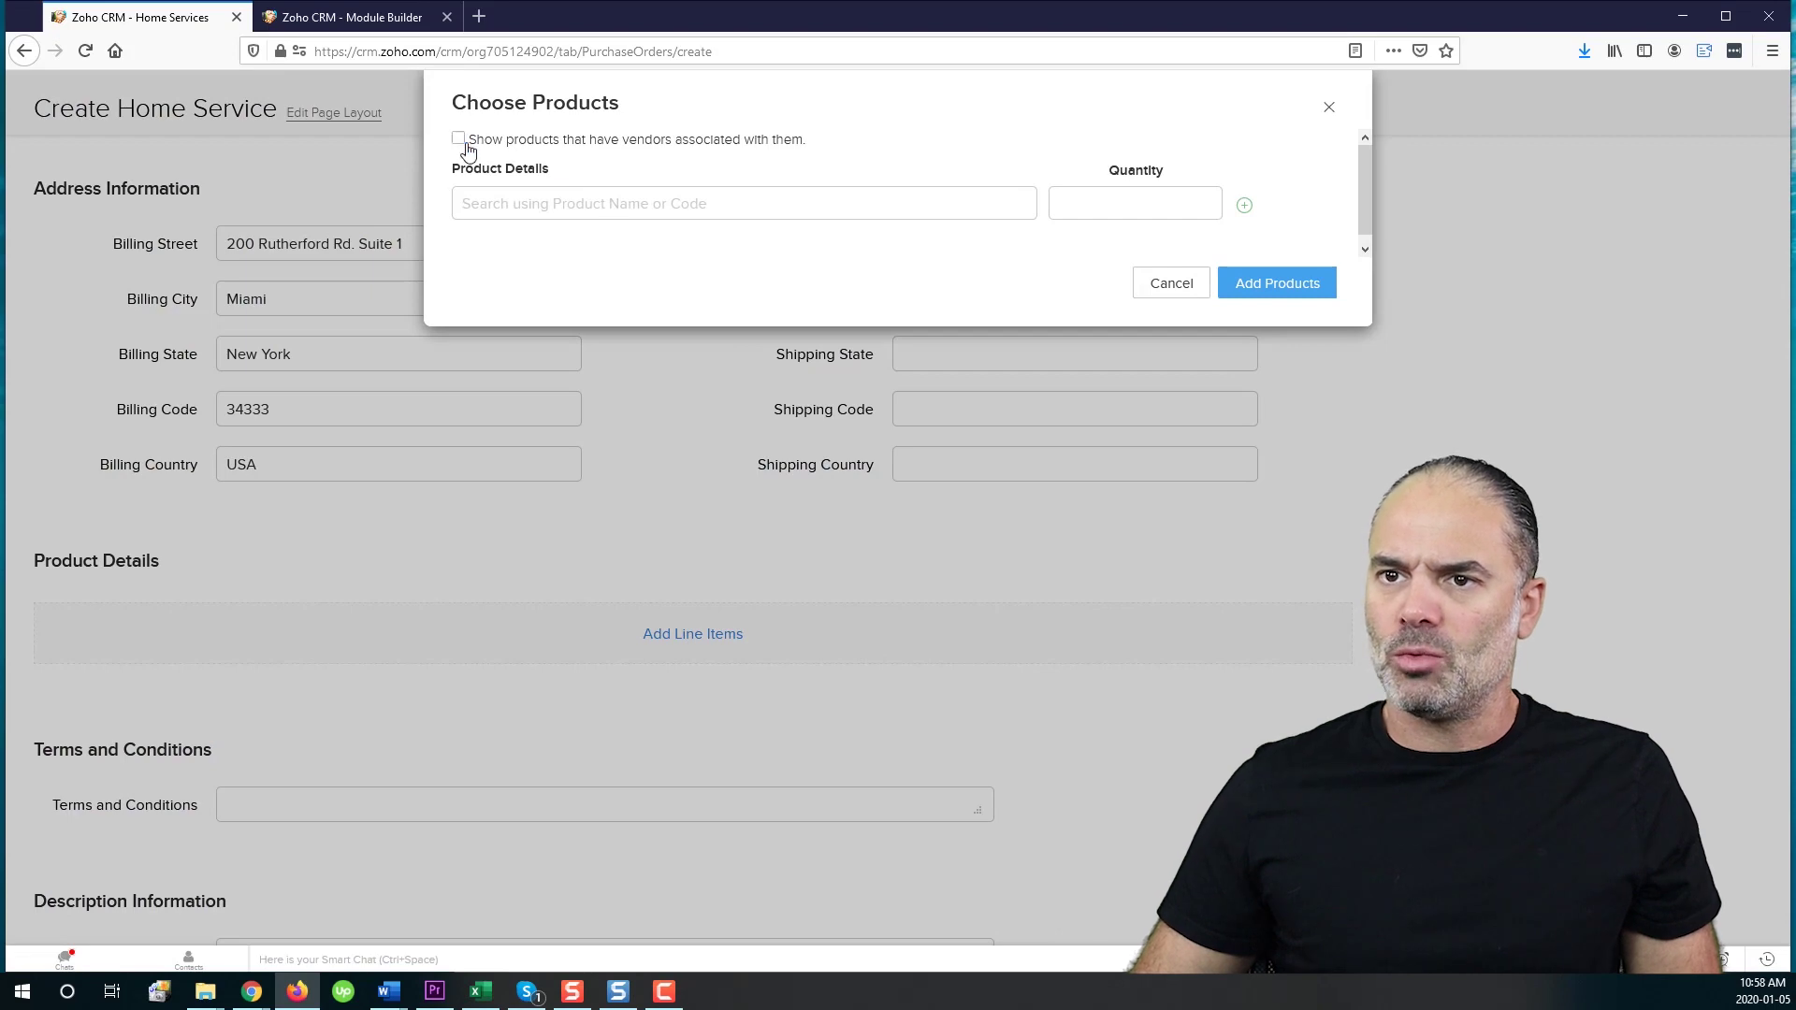
click(520, 206)
text(flo)
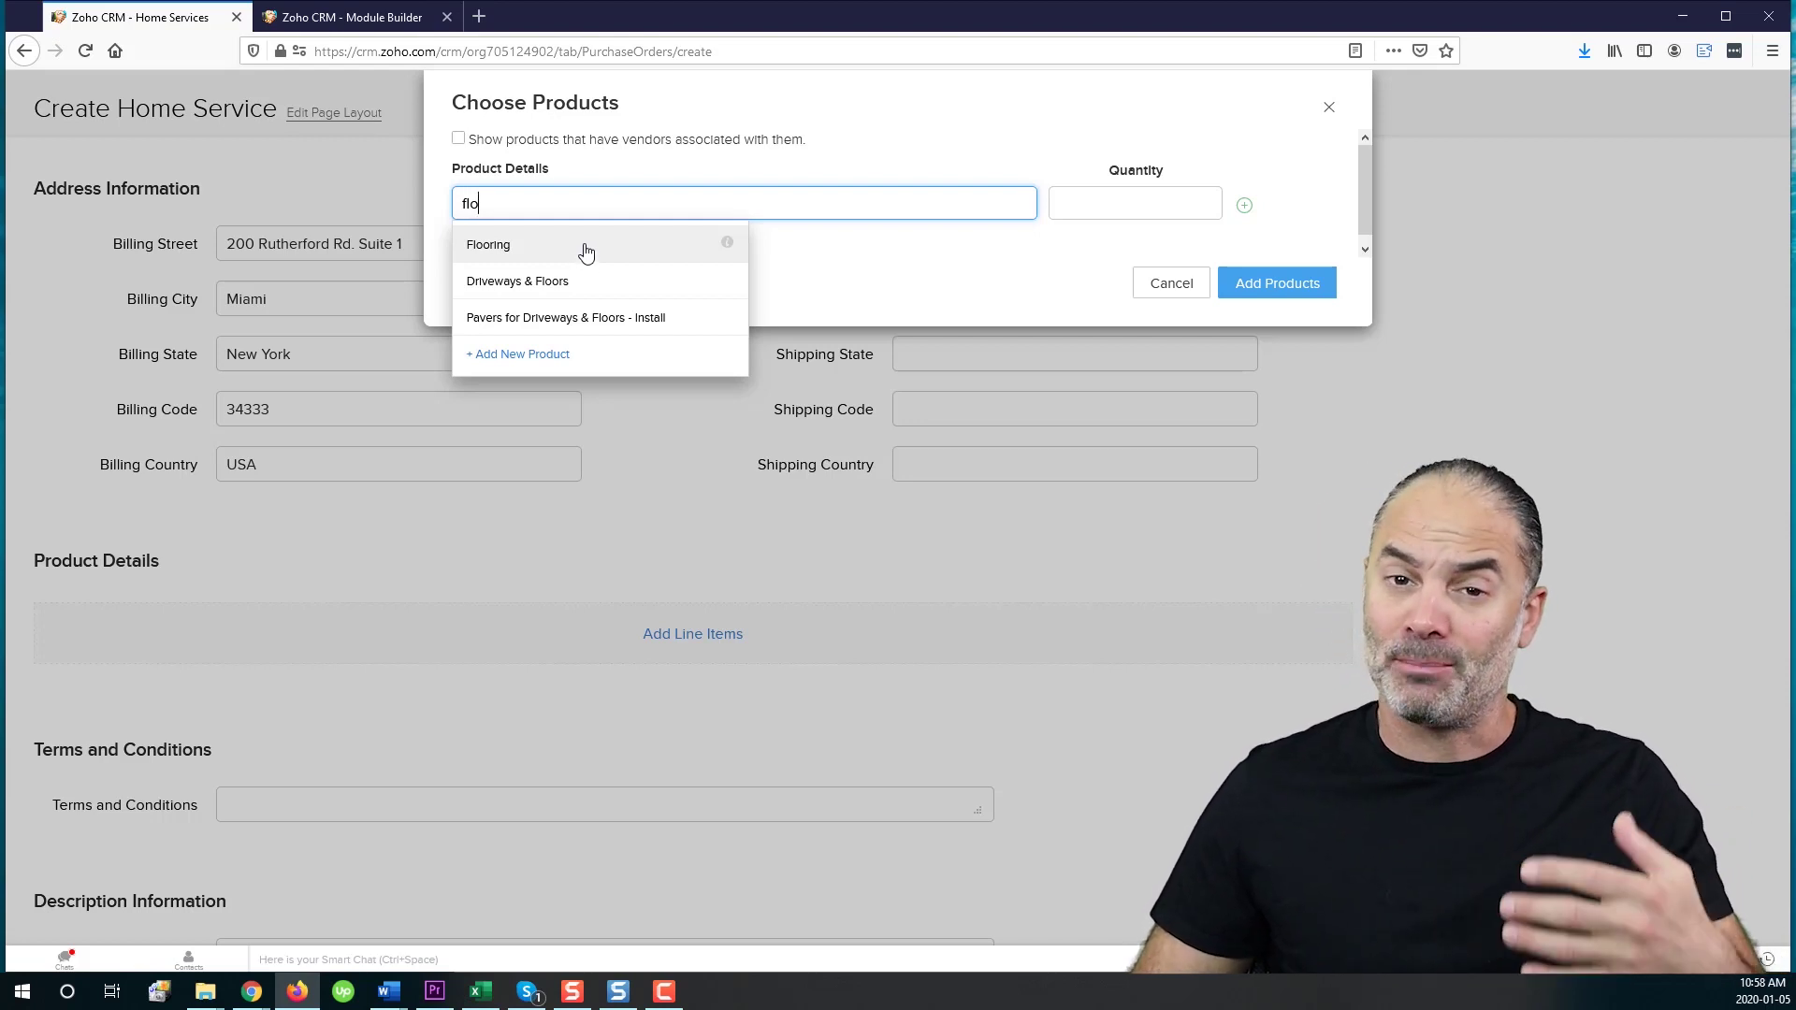
click(586, 247)
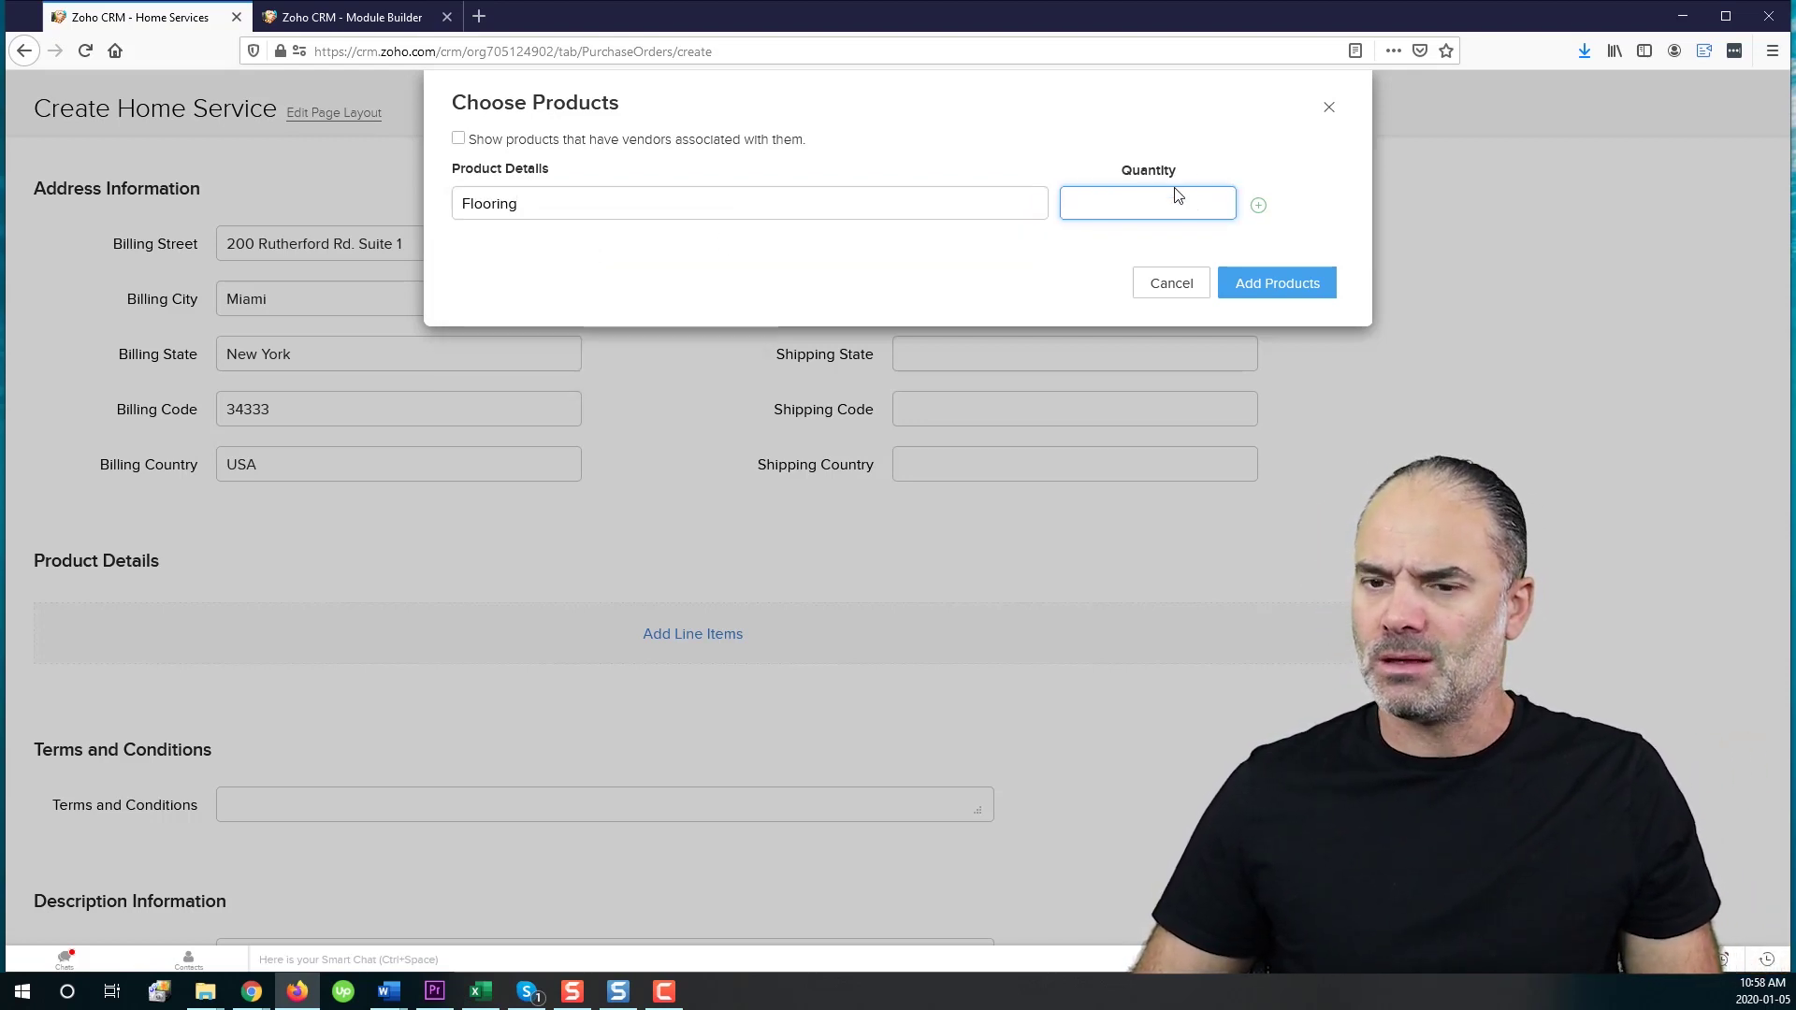
text(1)
click(1274, 283)
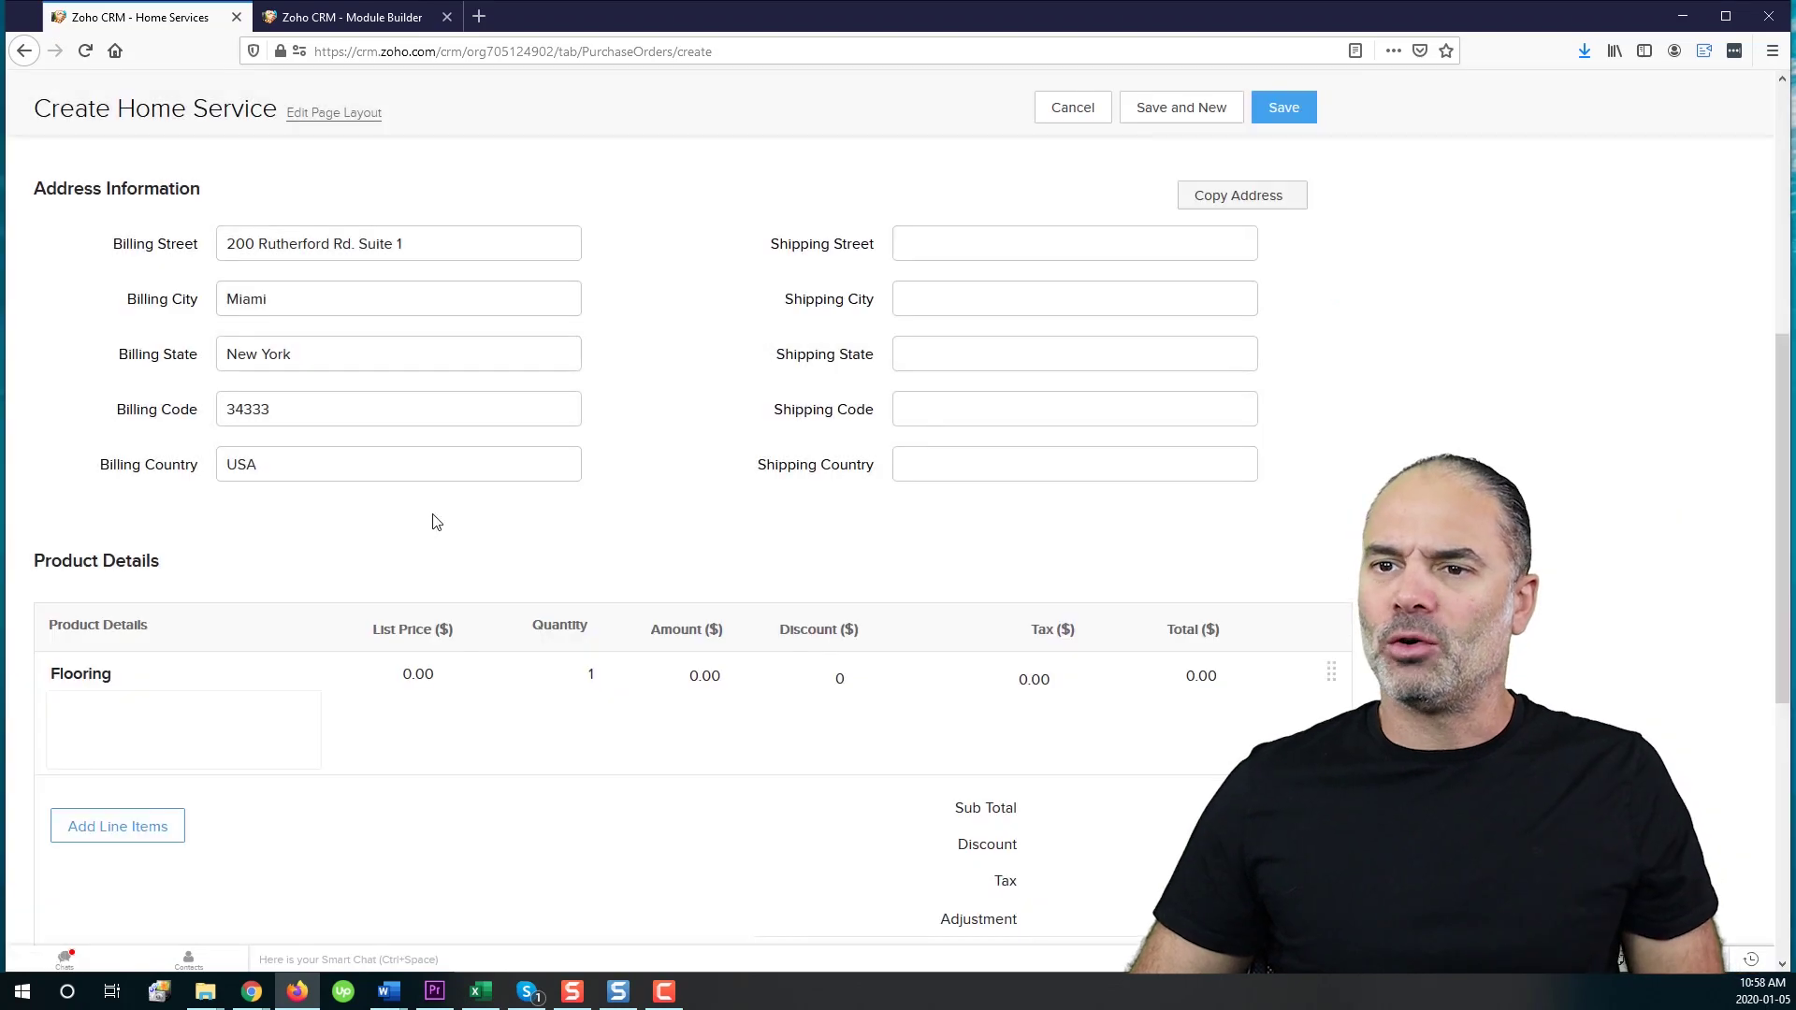
Step: Add Roofing - Repair as a second line item
scroll(389, 714, down, 2)
click(132, 633)
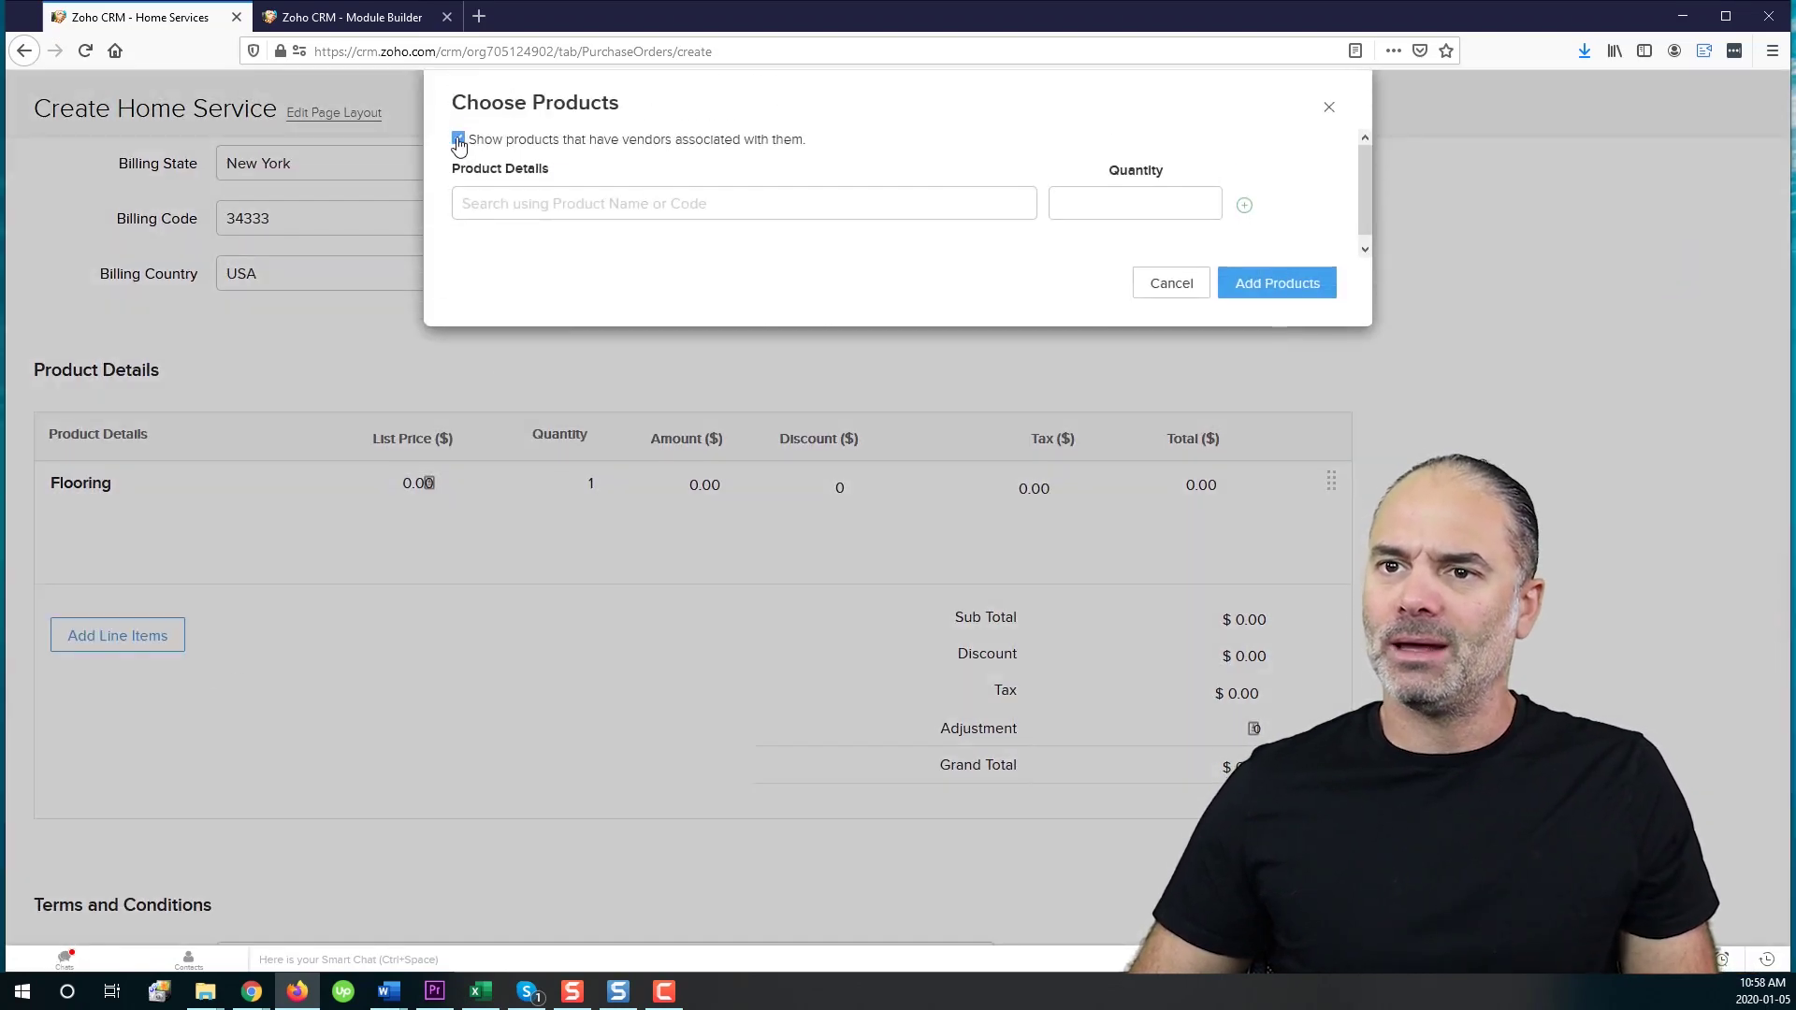
click(522, 215)
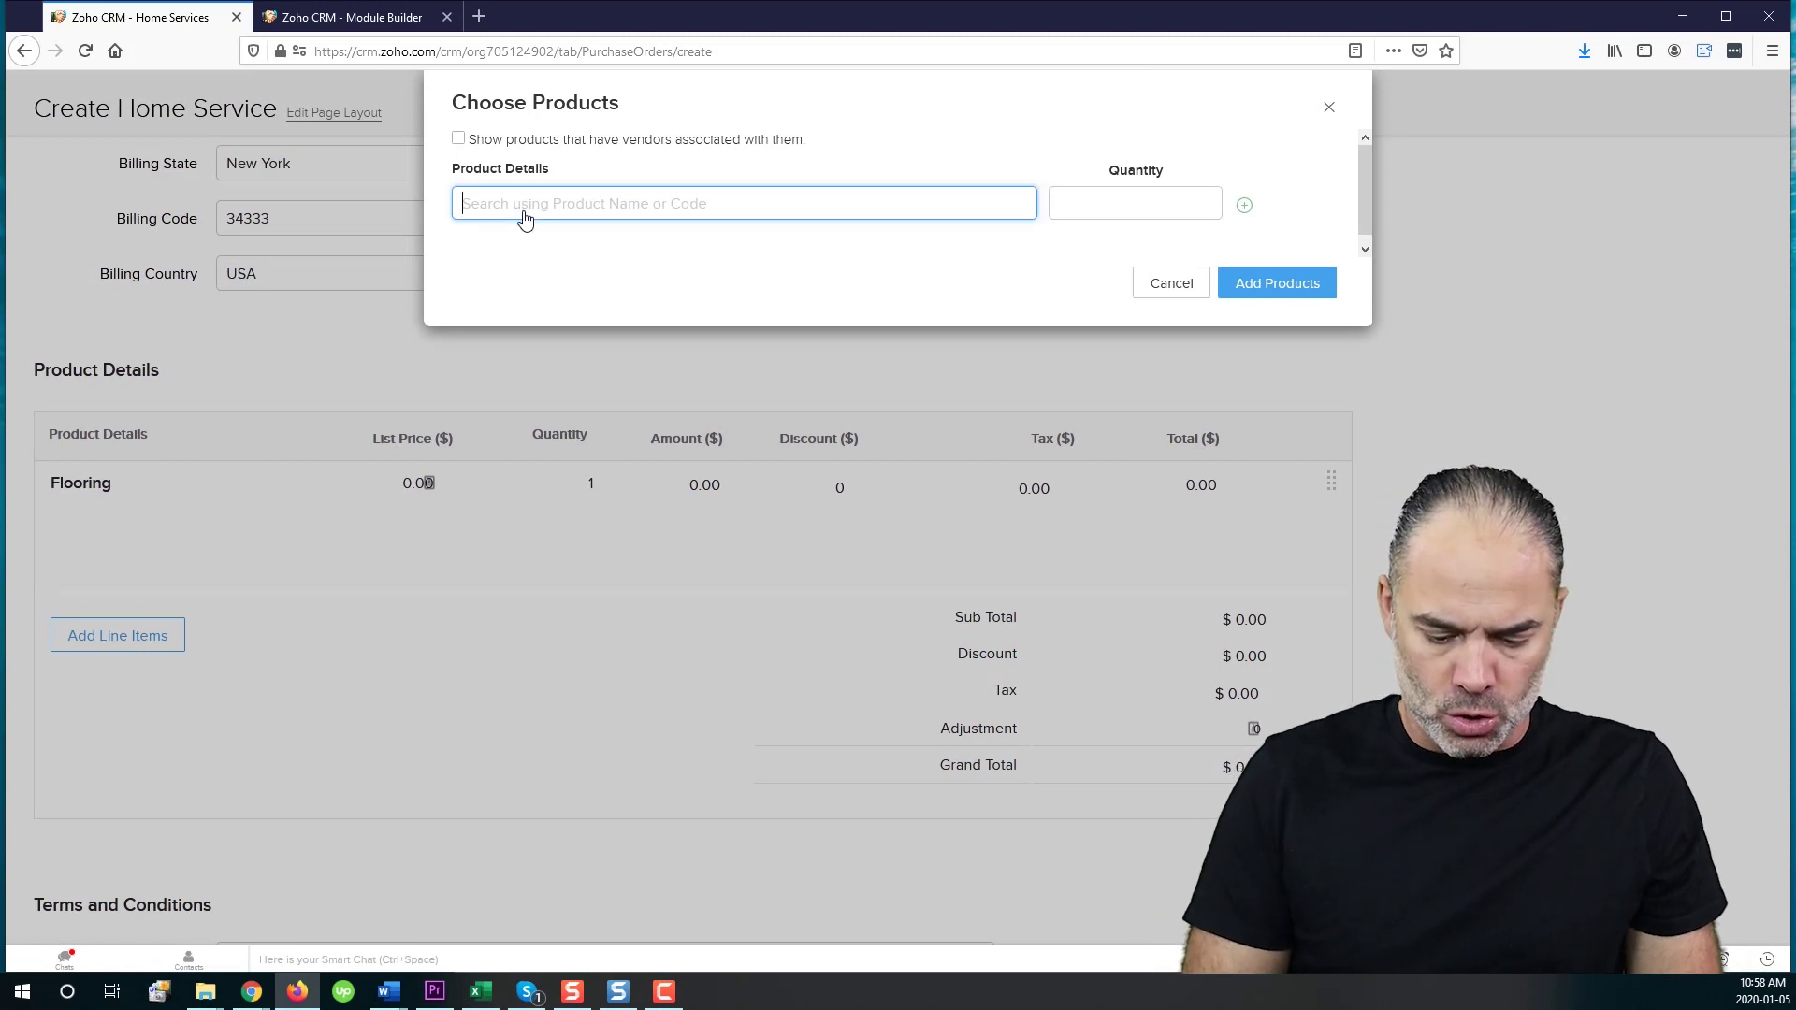
text(roo)
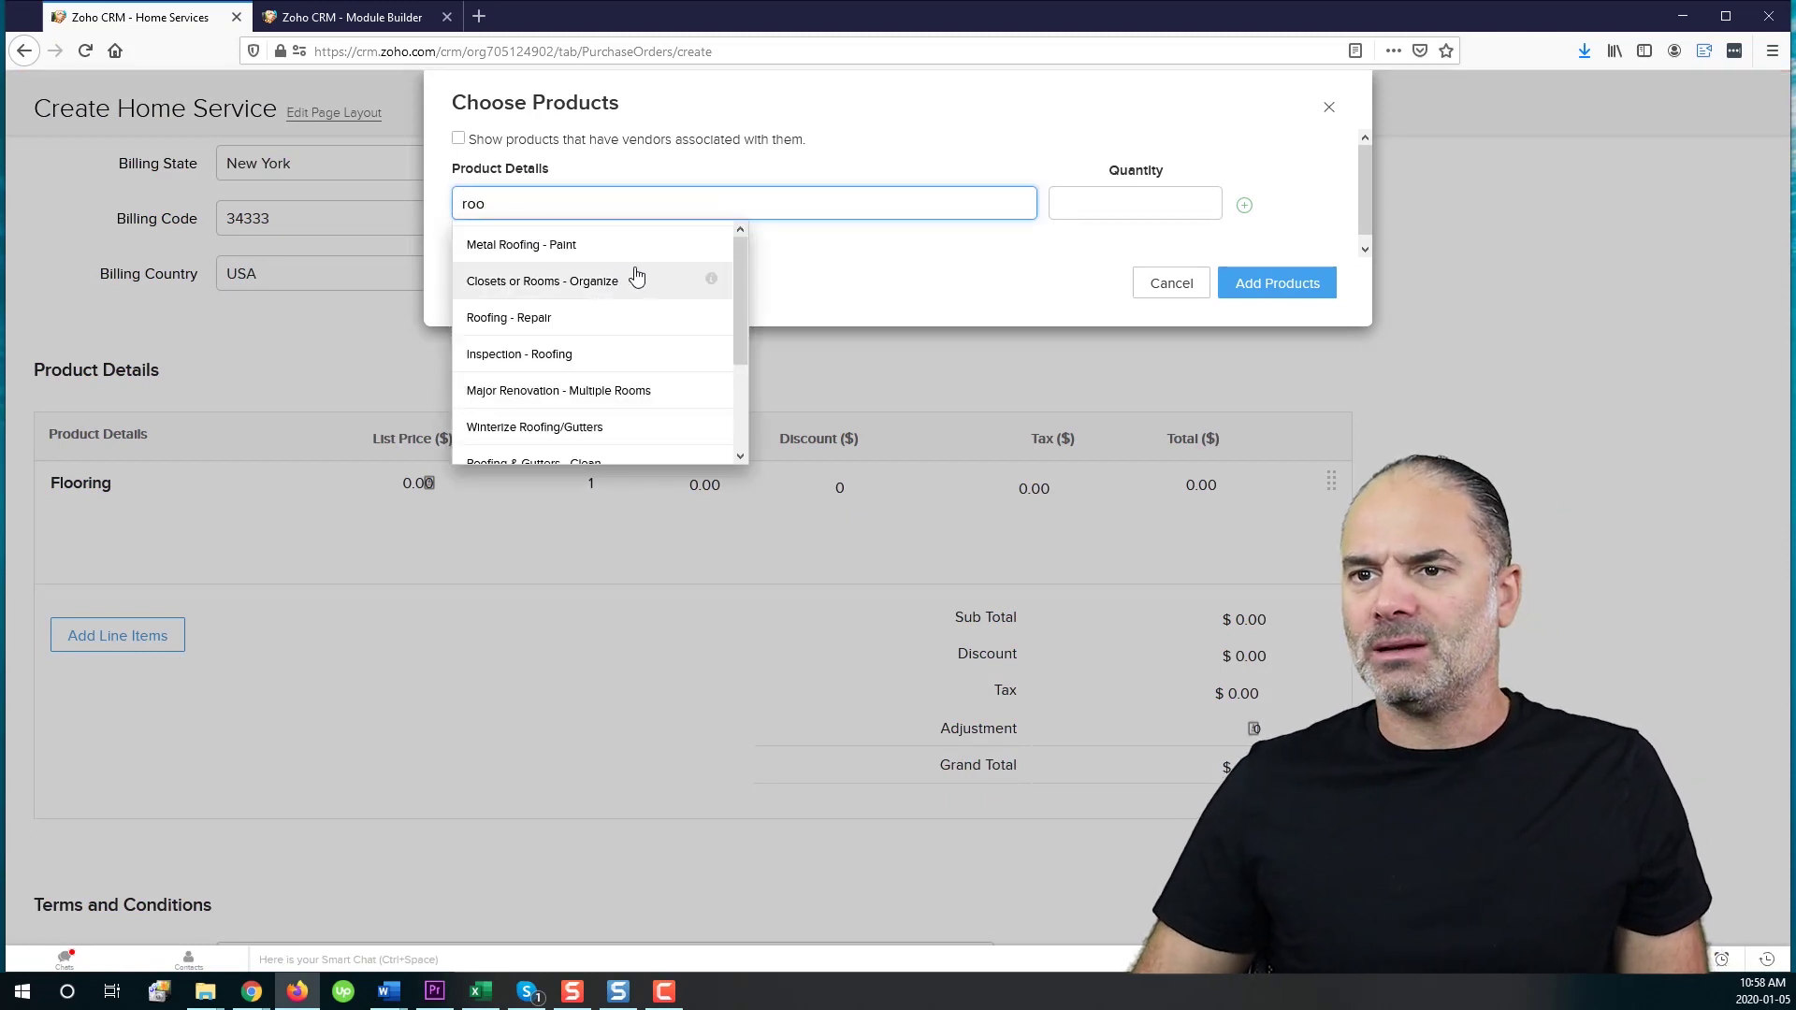
click(545, 319)
click(1274, 282)
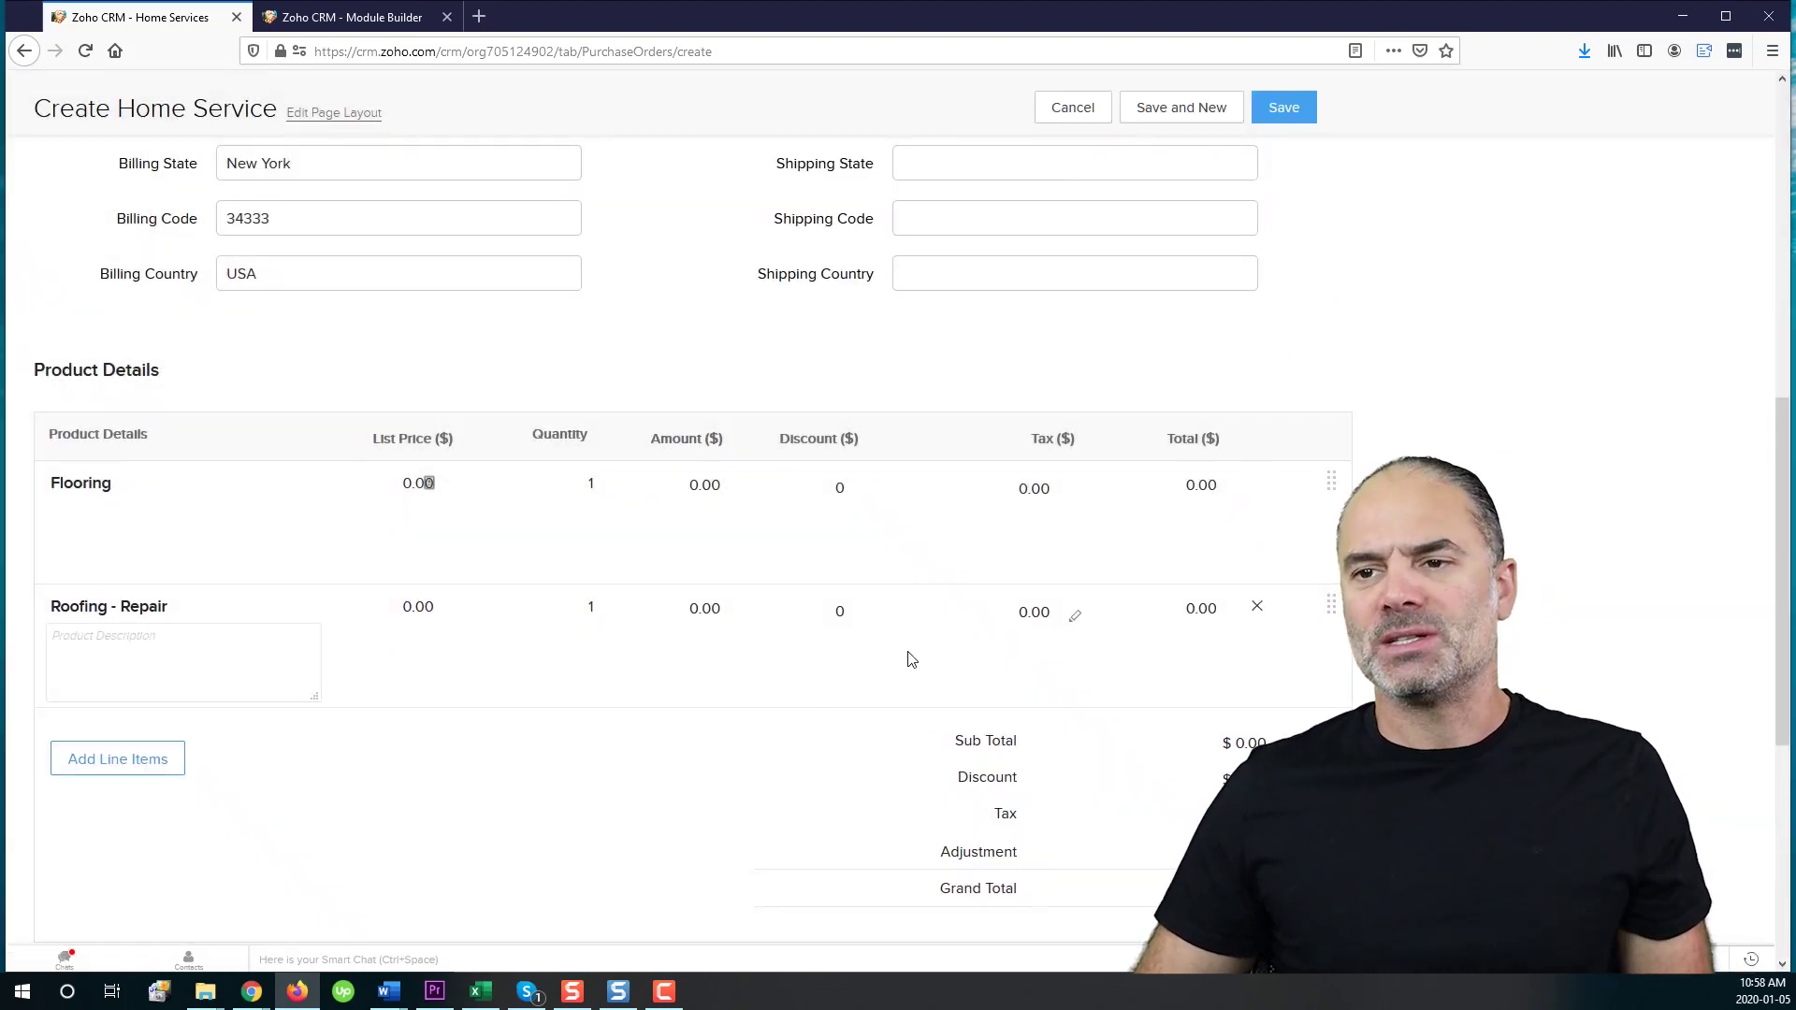
Step: Set list prices to 2000 for Flooring and 500 for Roofing - Repair
click(401, 491)
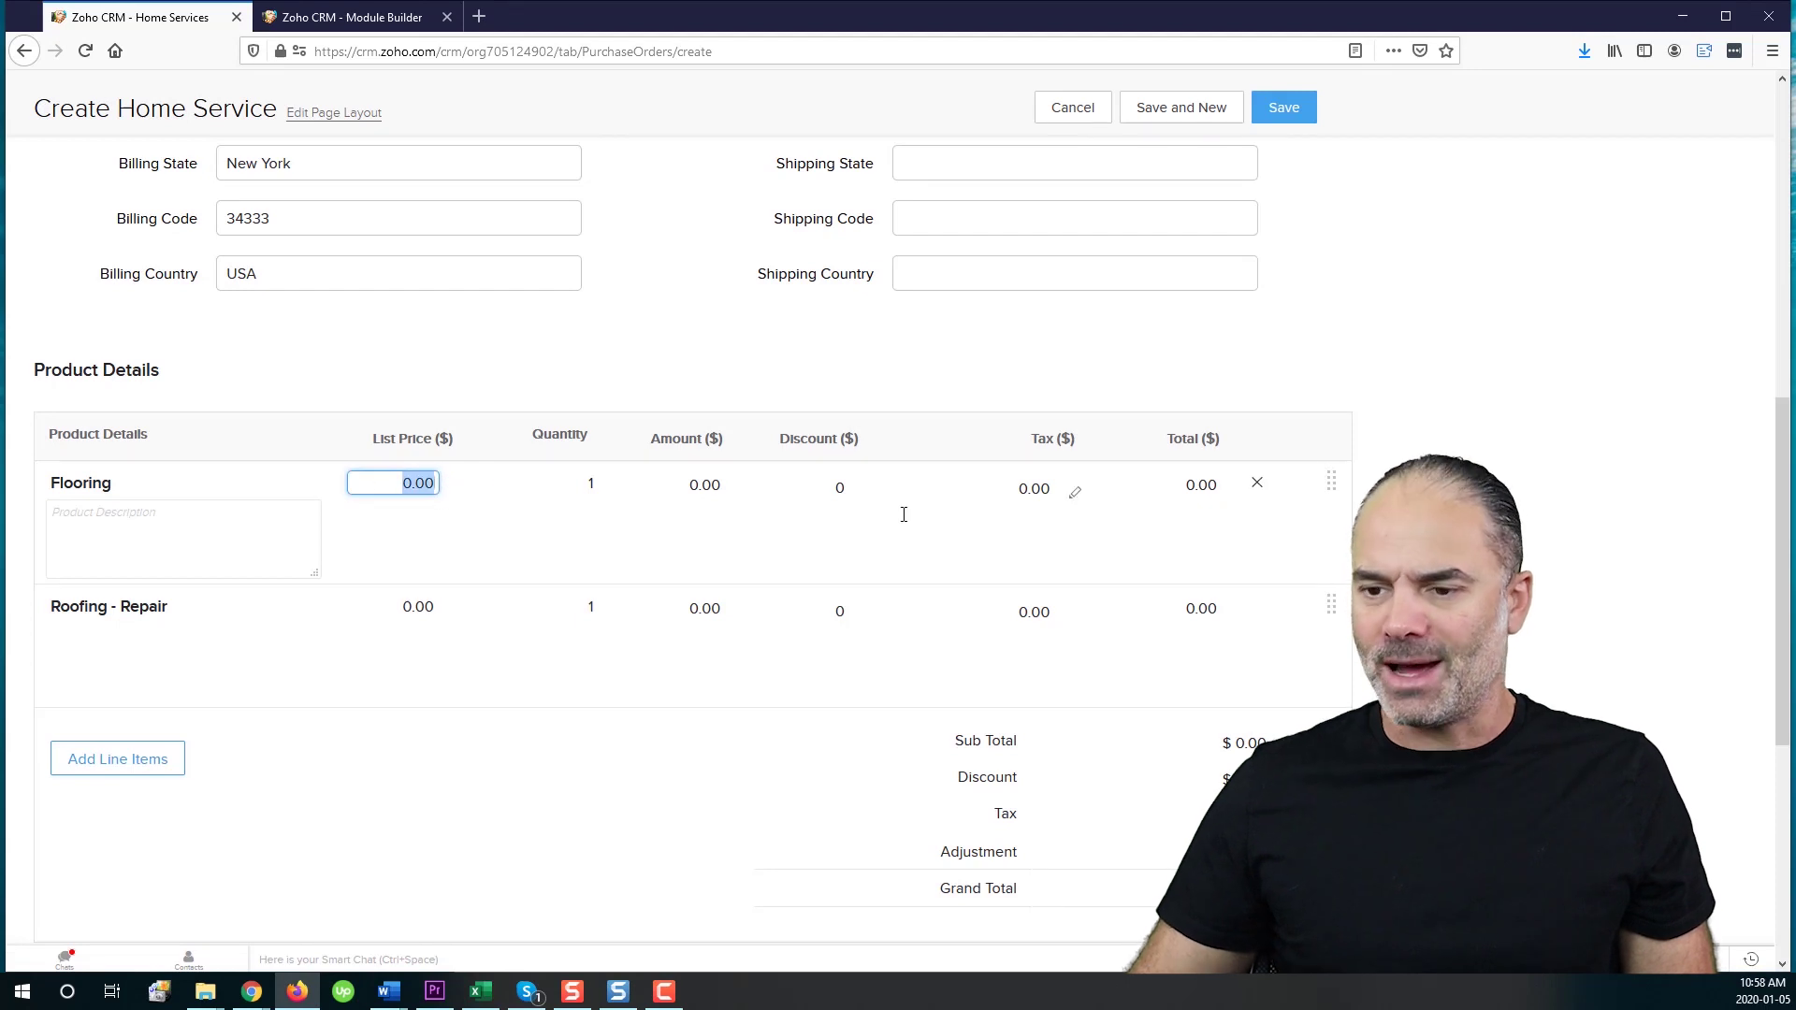
text(200)
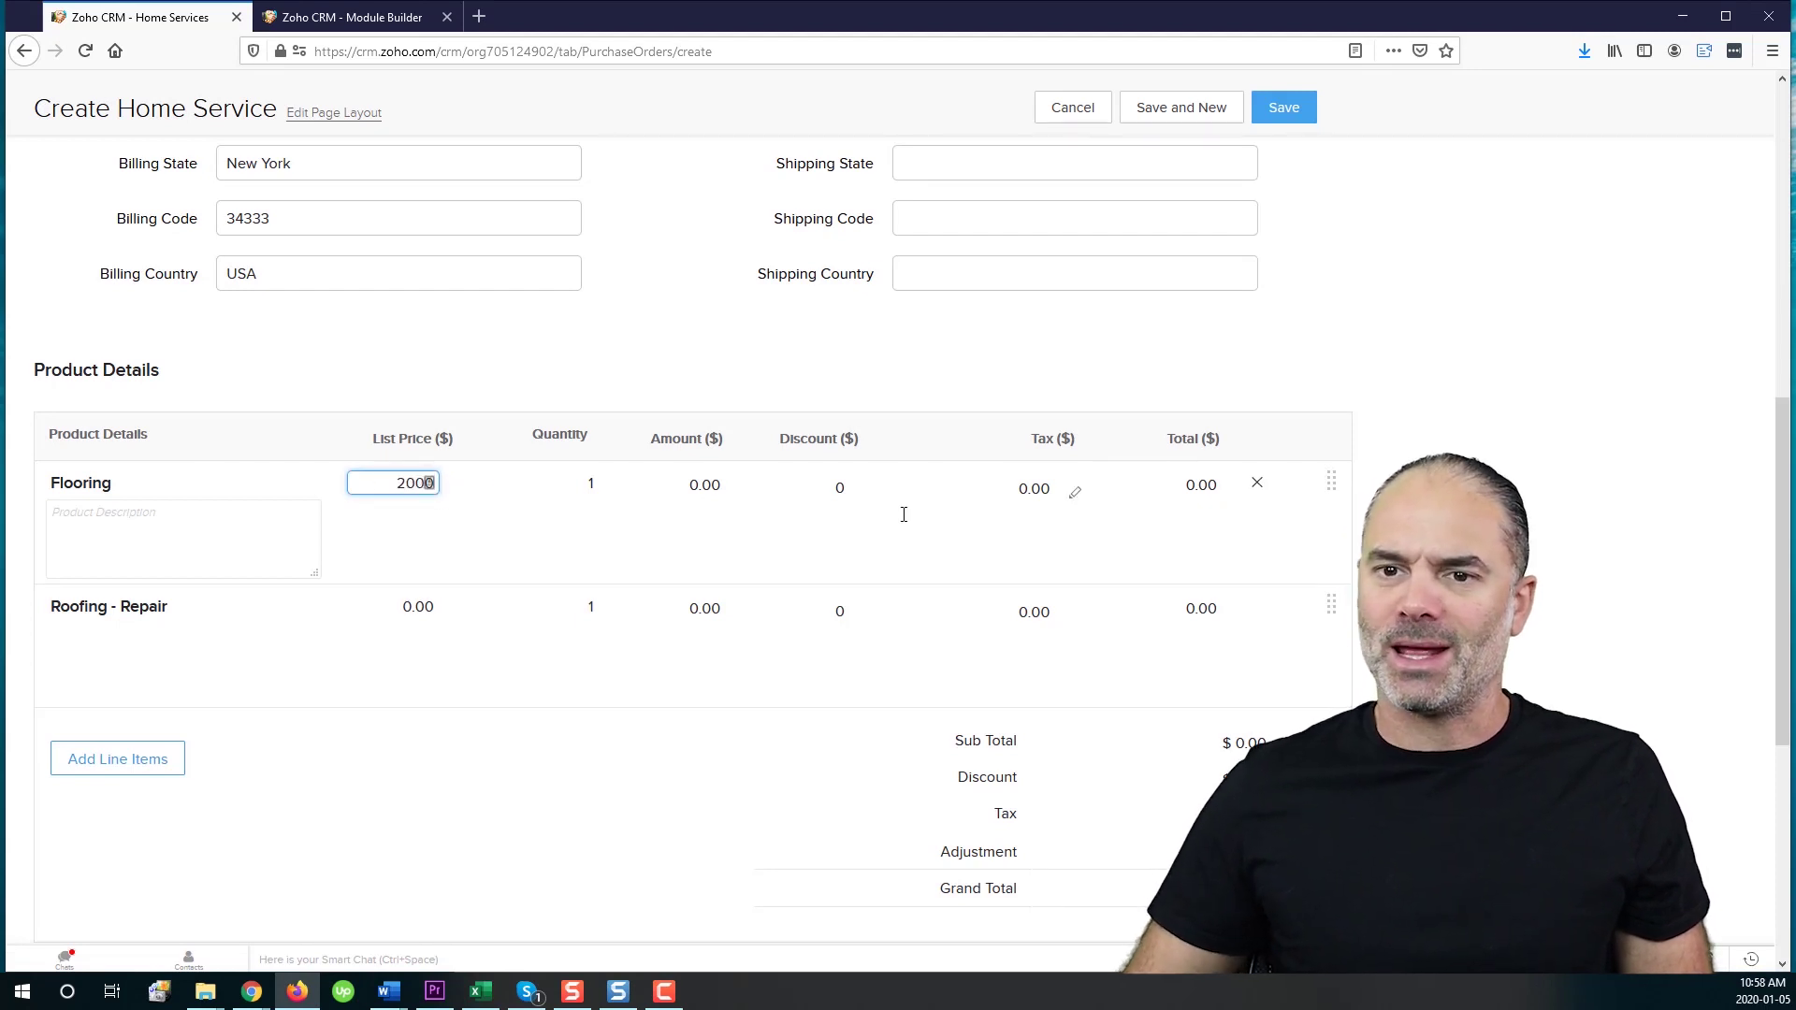
text(0)
click(796, 647)
click(407, 618)
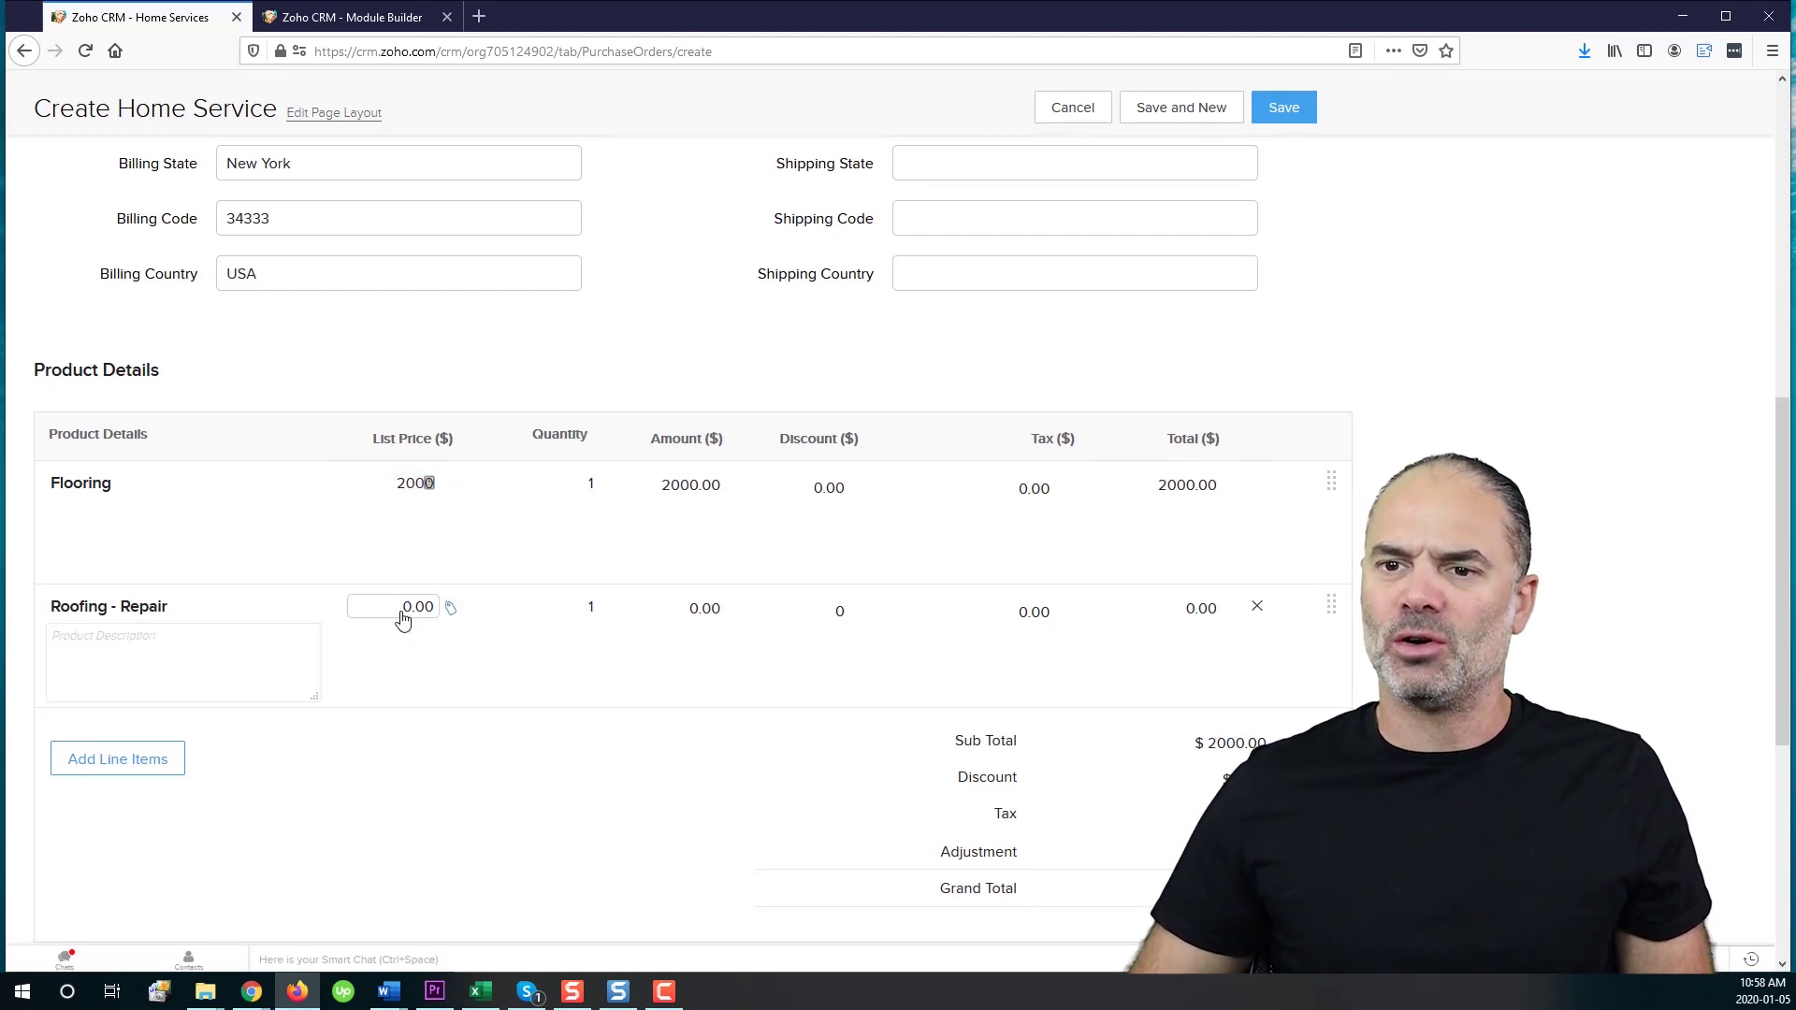
text(500)
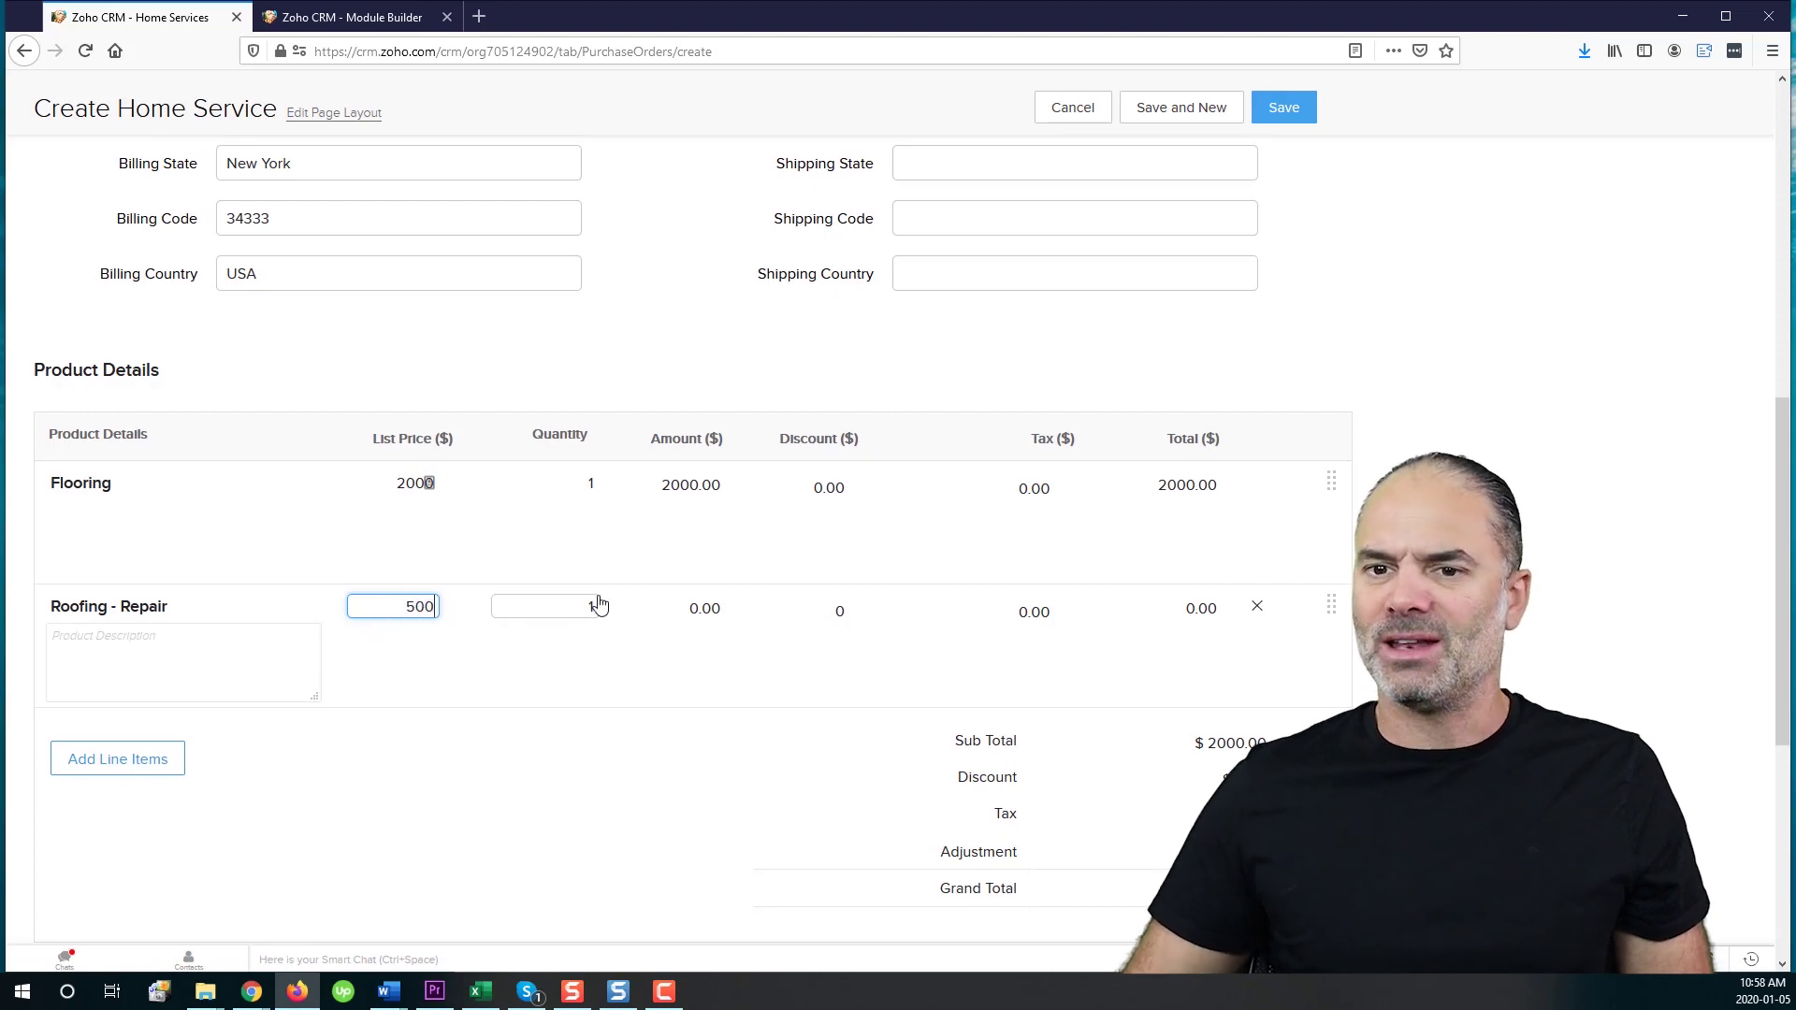
click(1552, 525)
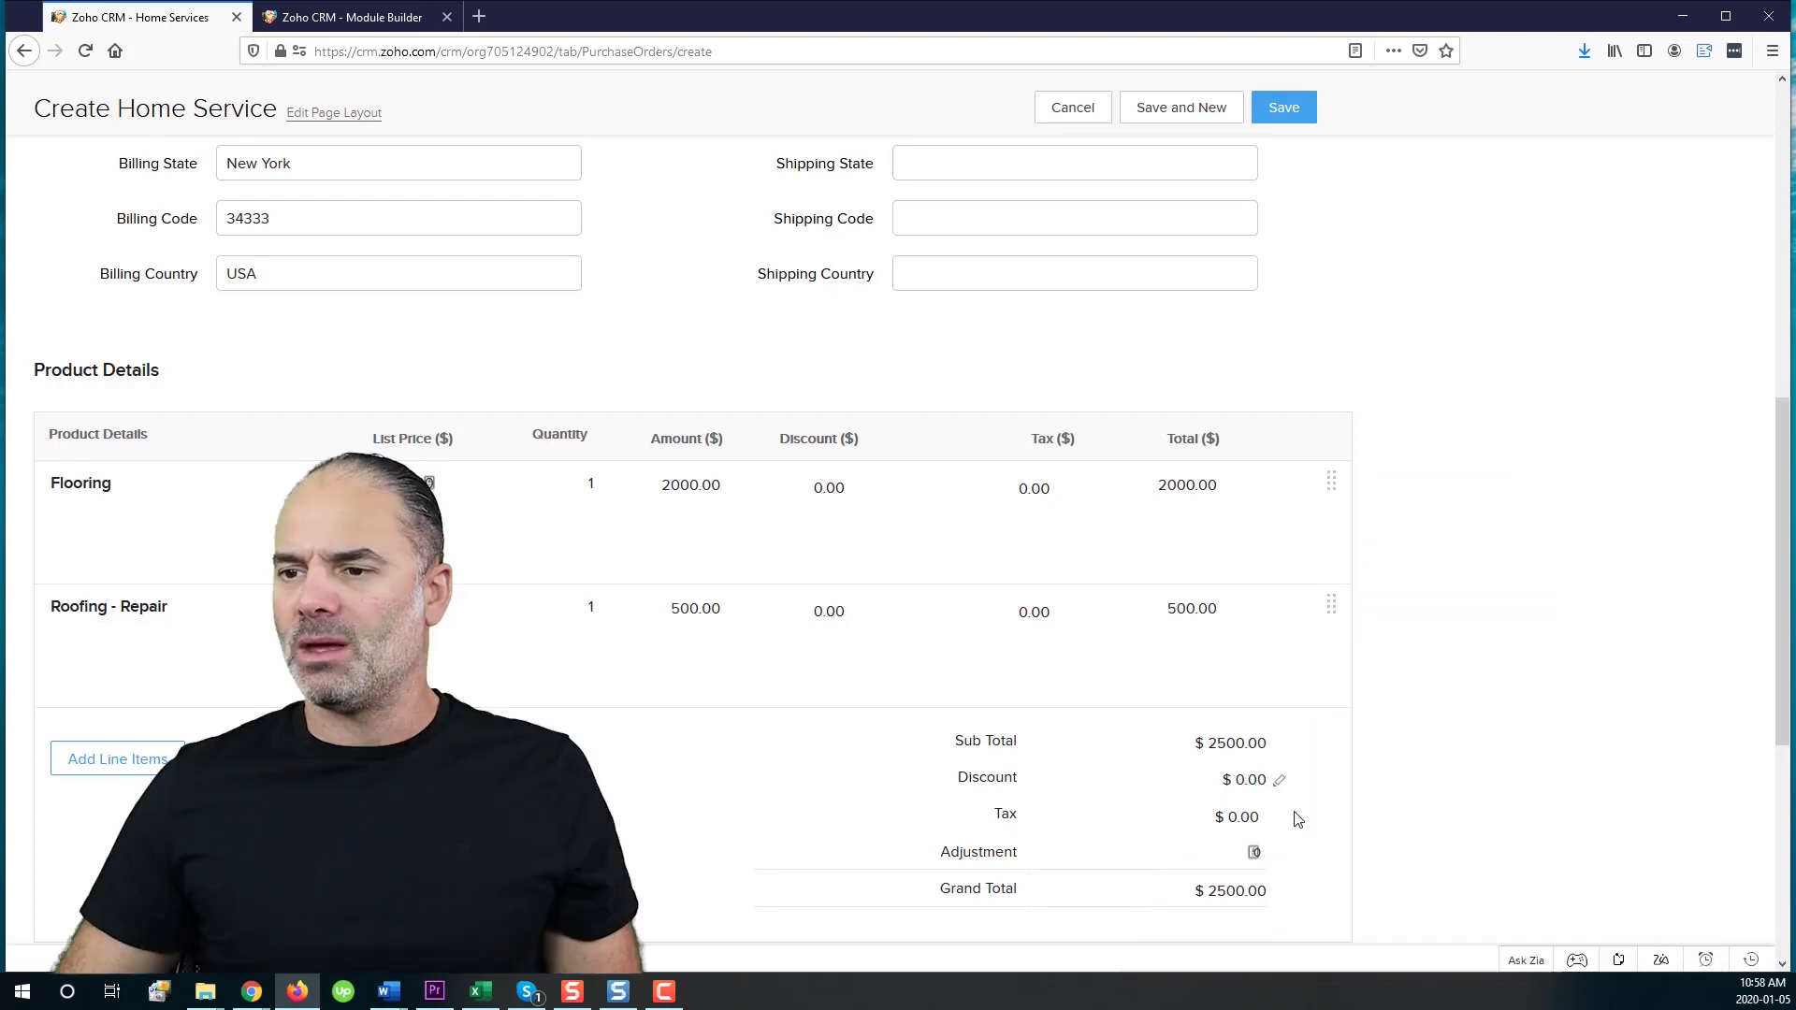
Step: Apply 13% Sales Tax for $325.00 tax and a $2825.00 total, then save
click(1277, 817)
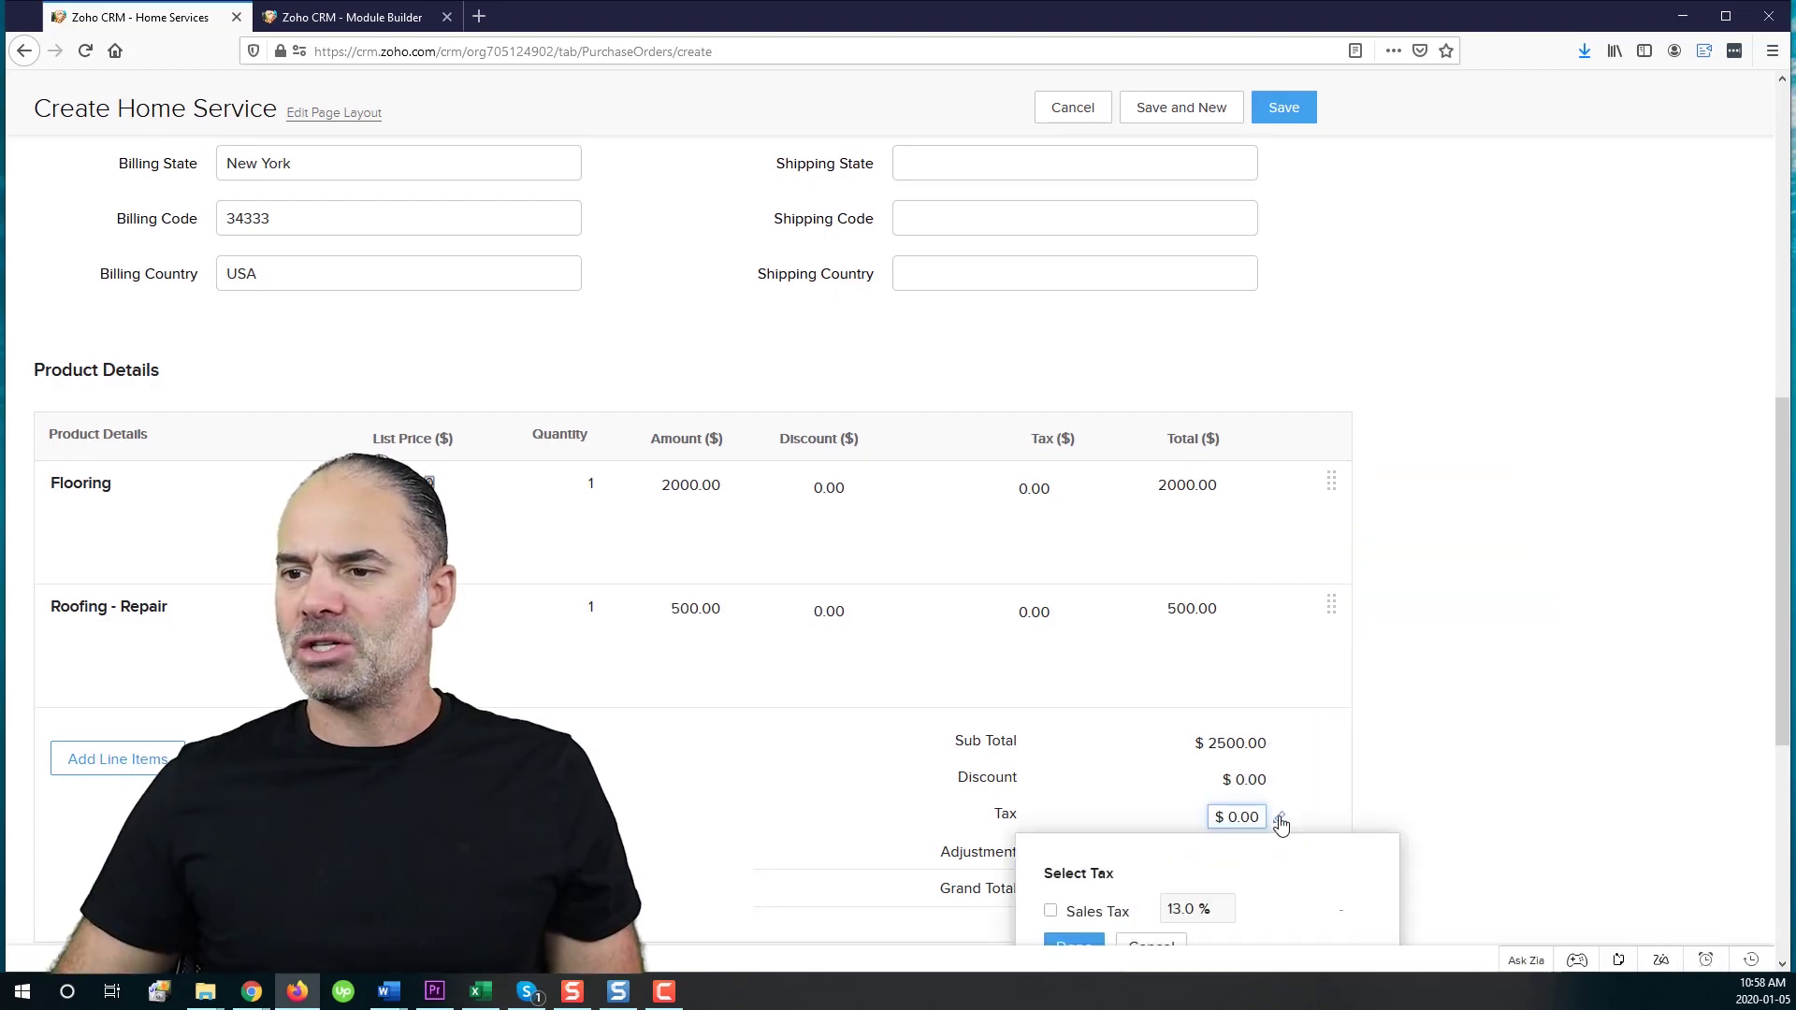
click(1051, 910)
scroll(1150, 870, down, 3)
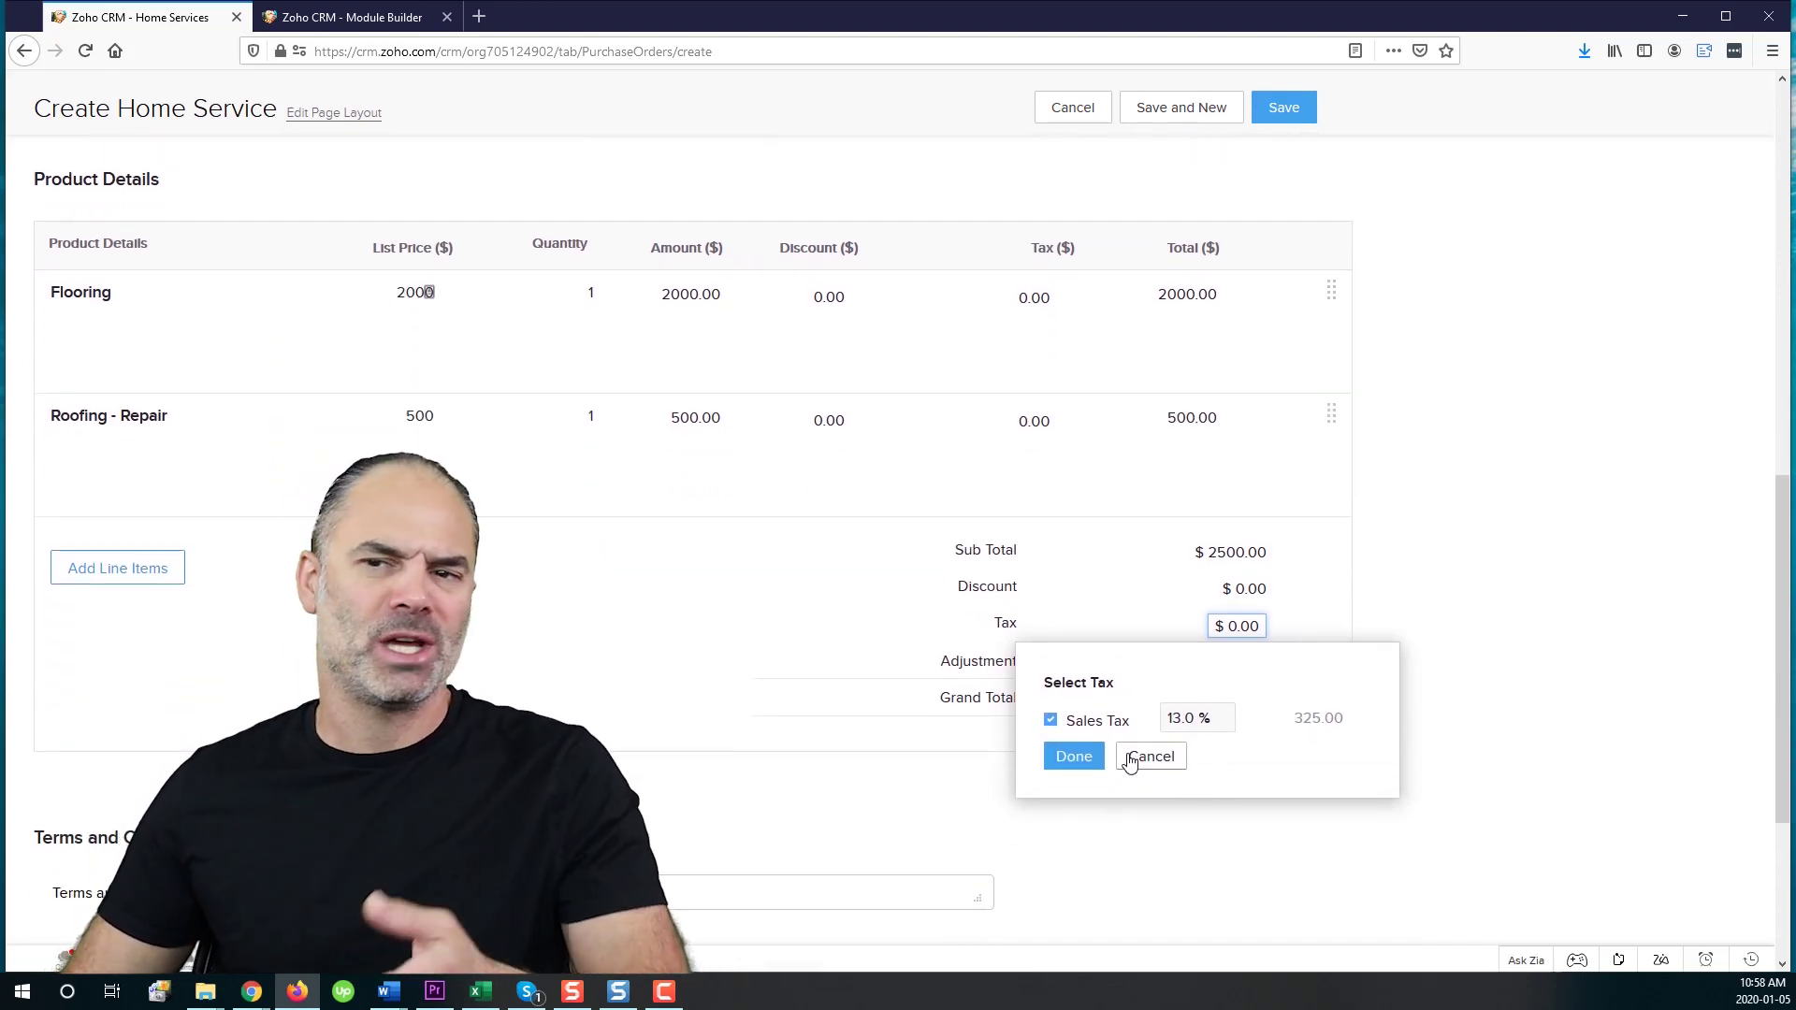
click(1073, 756)
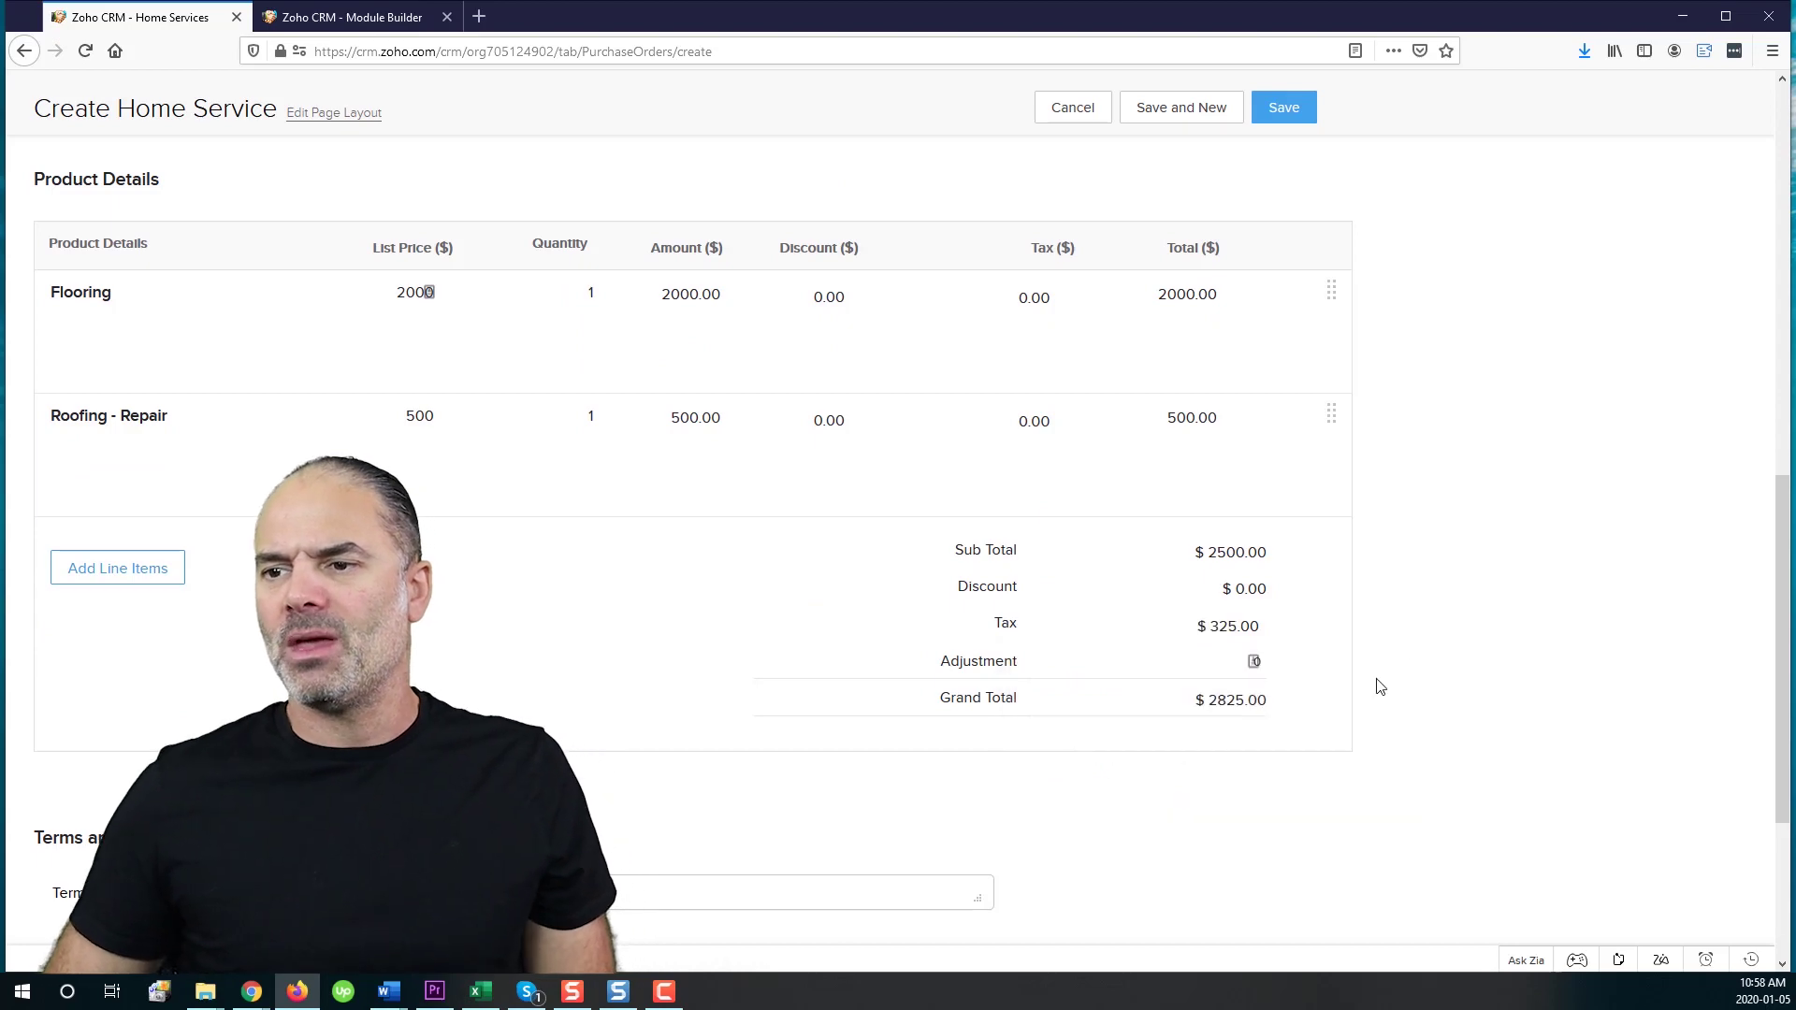
click(1284, 107)
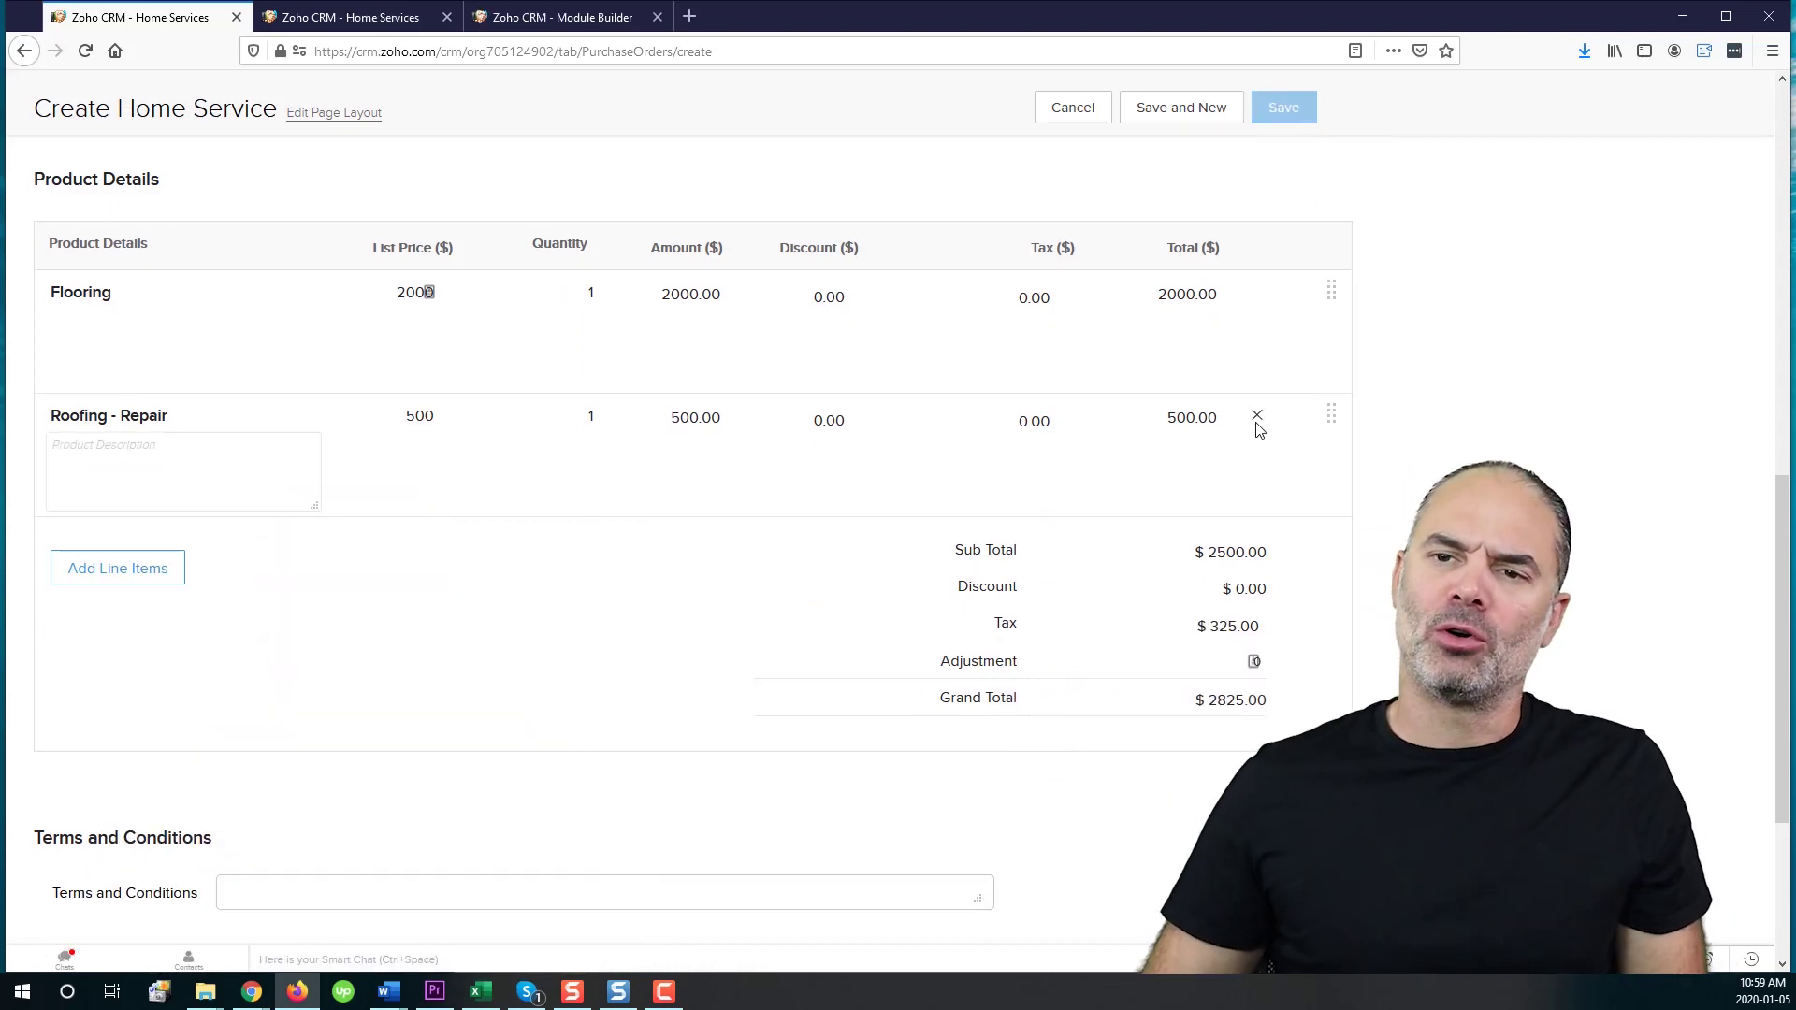
scroll(1257, 440, up, 8)
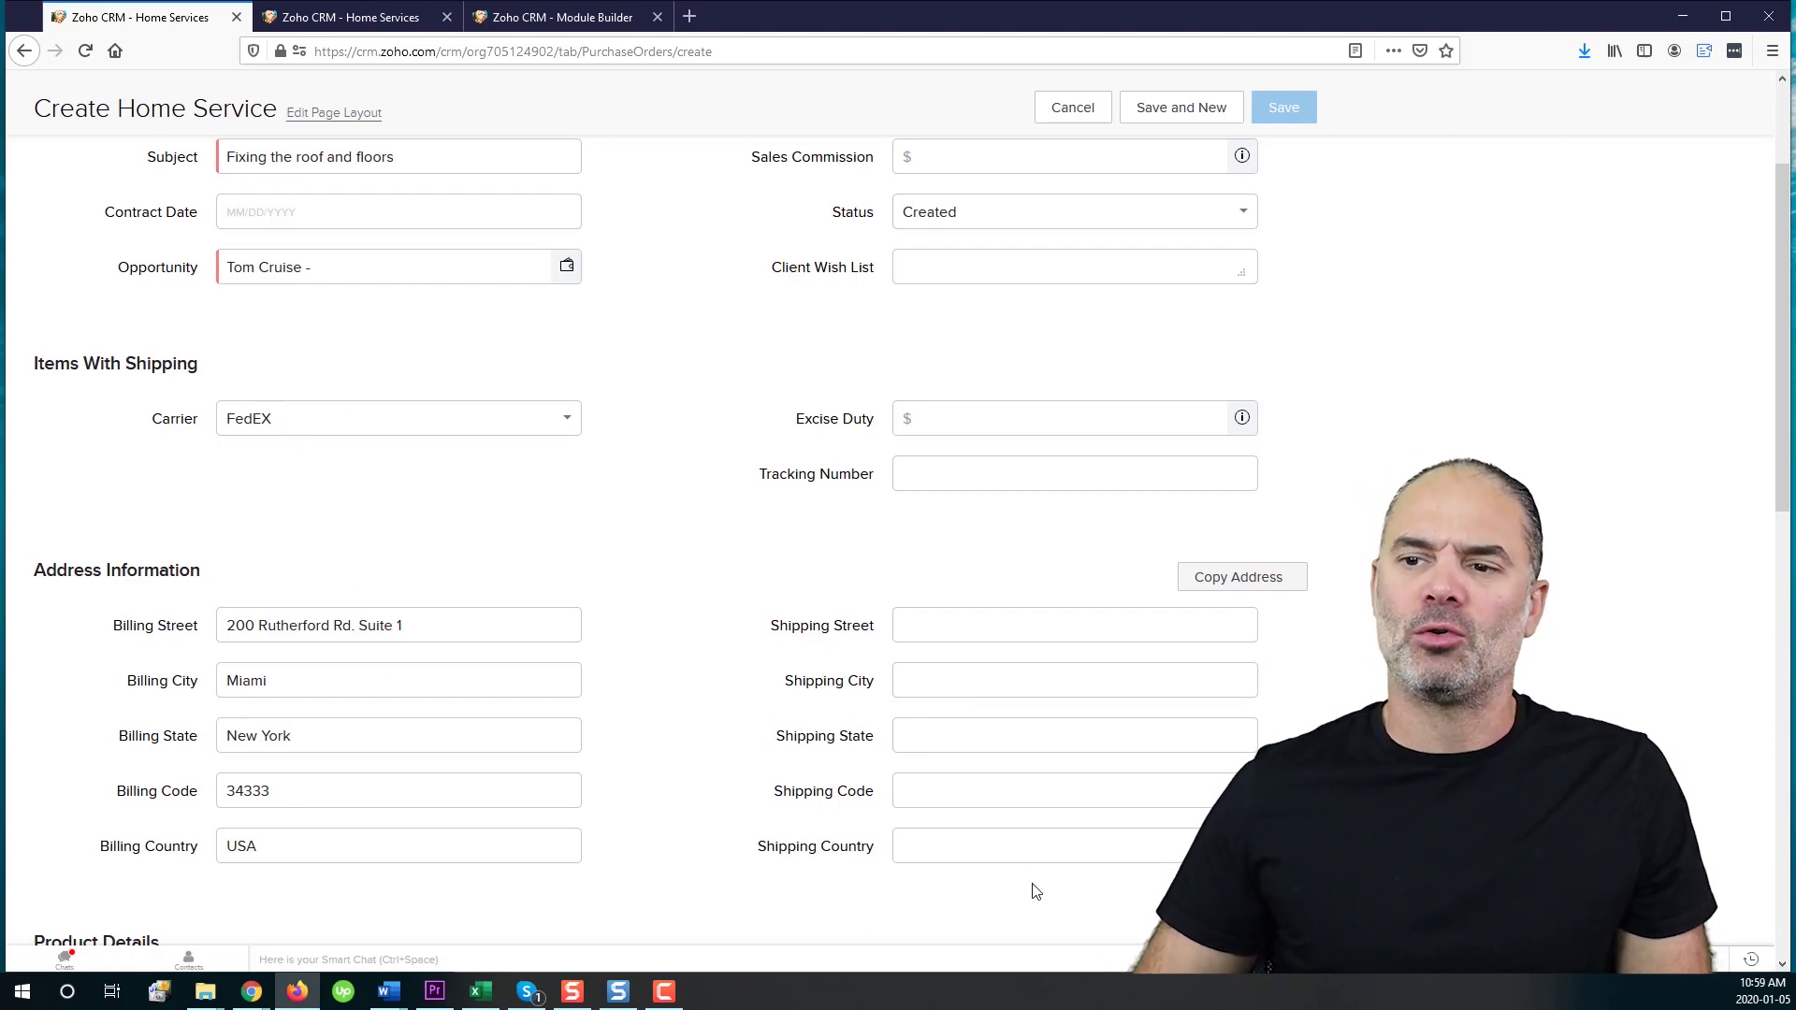
Step: Scroll down the saved Home Service record toward its linked opportunity
scroll(1006, 683, down, 2)
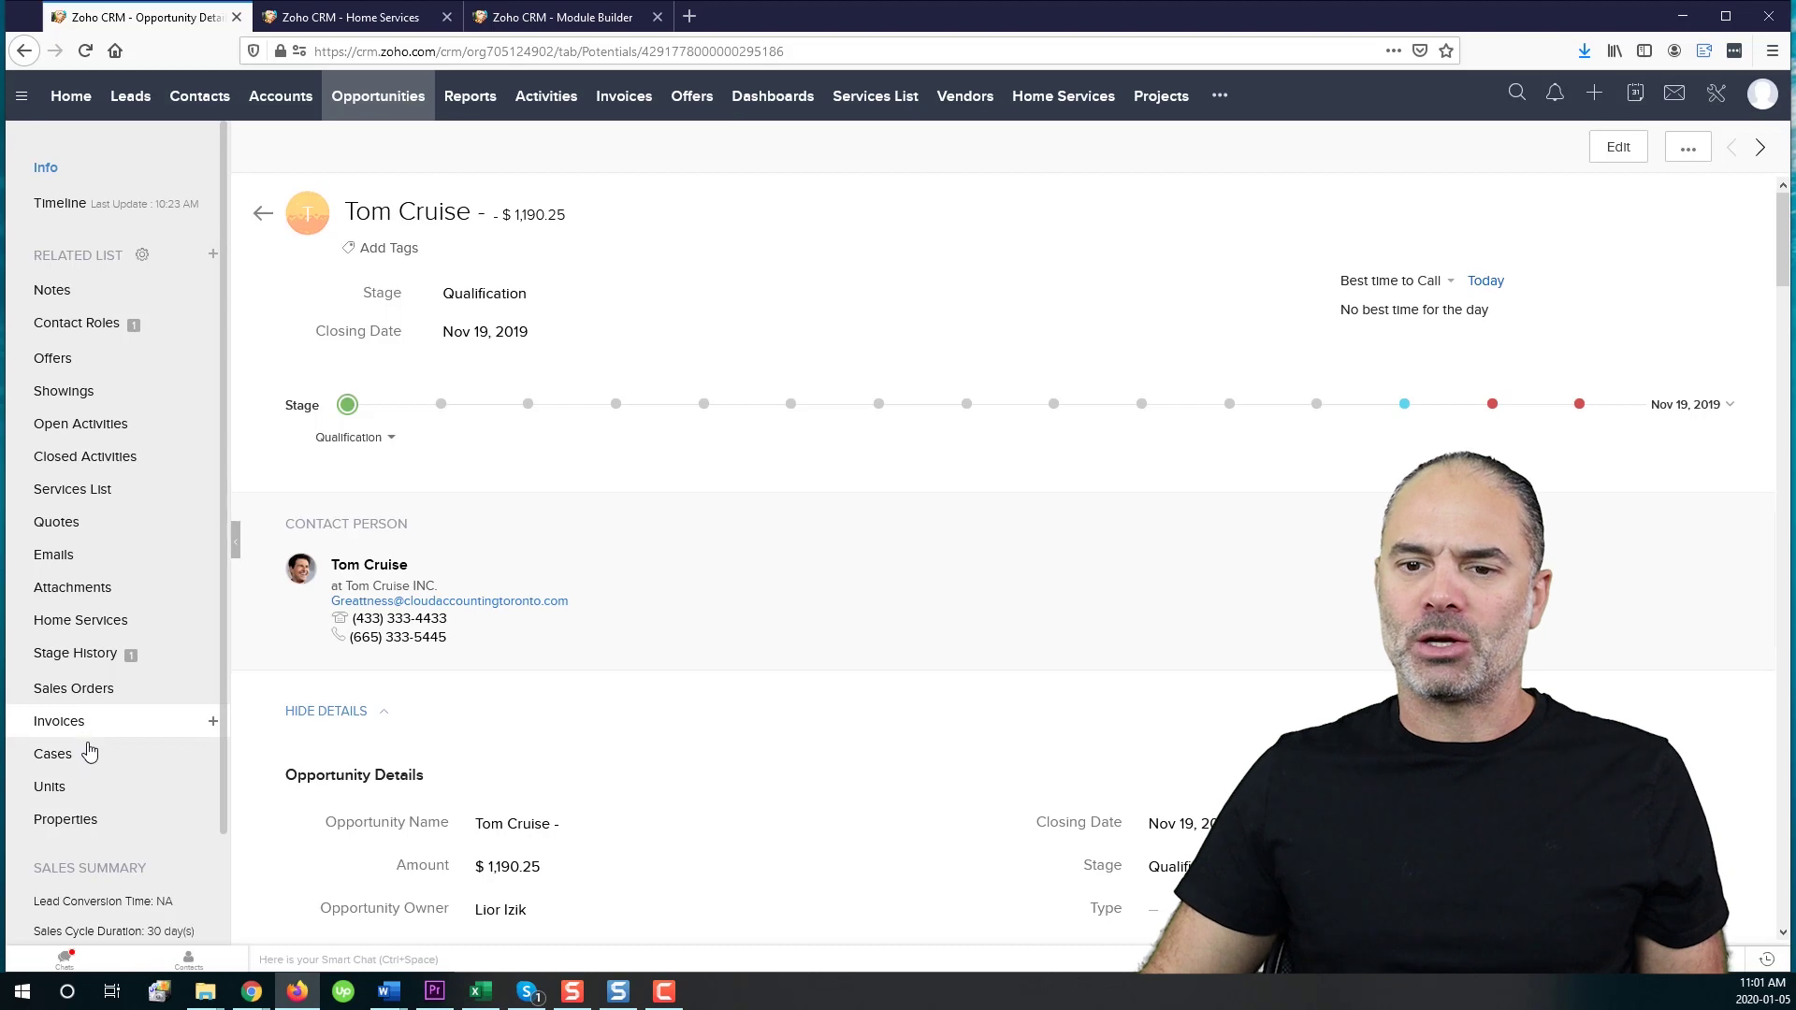
Step: Create property Unit 22 from the ONE CROSSTOWN CONDOS project's Properties related list
scroll(75, 750, down, 2)
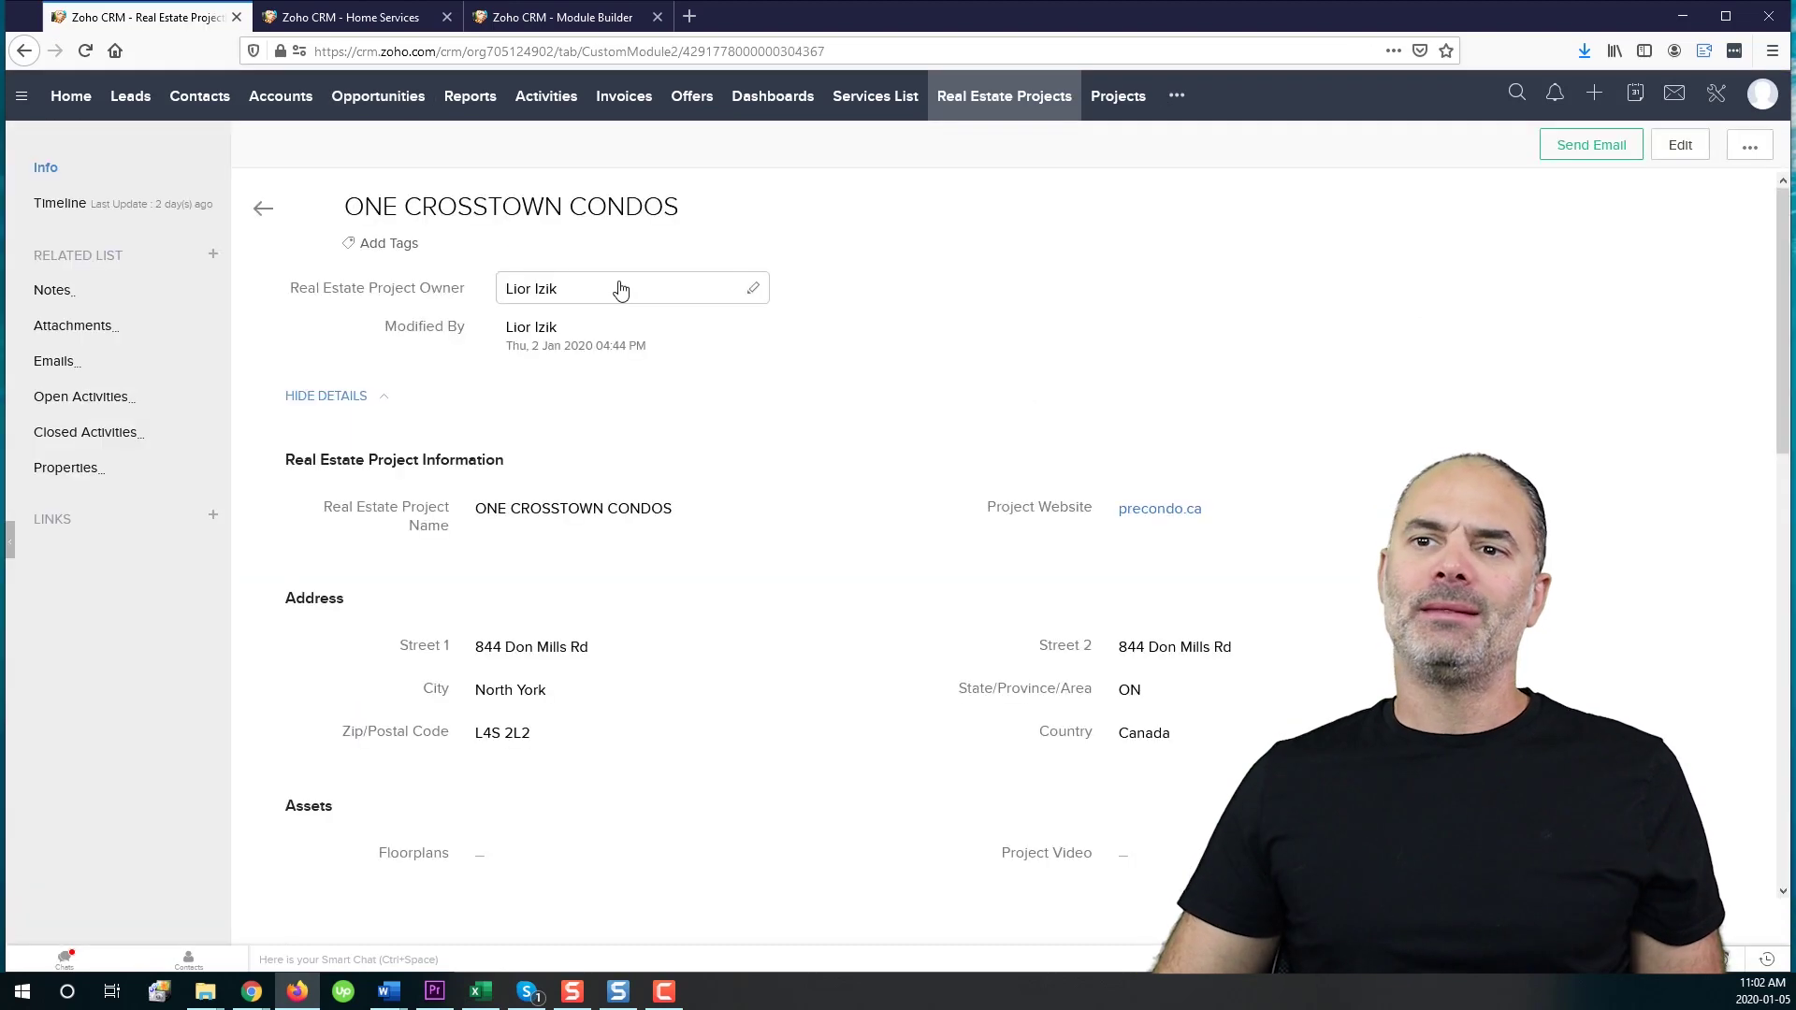
scroll(720, 439, down, 3)
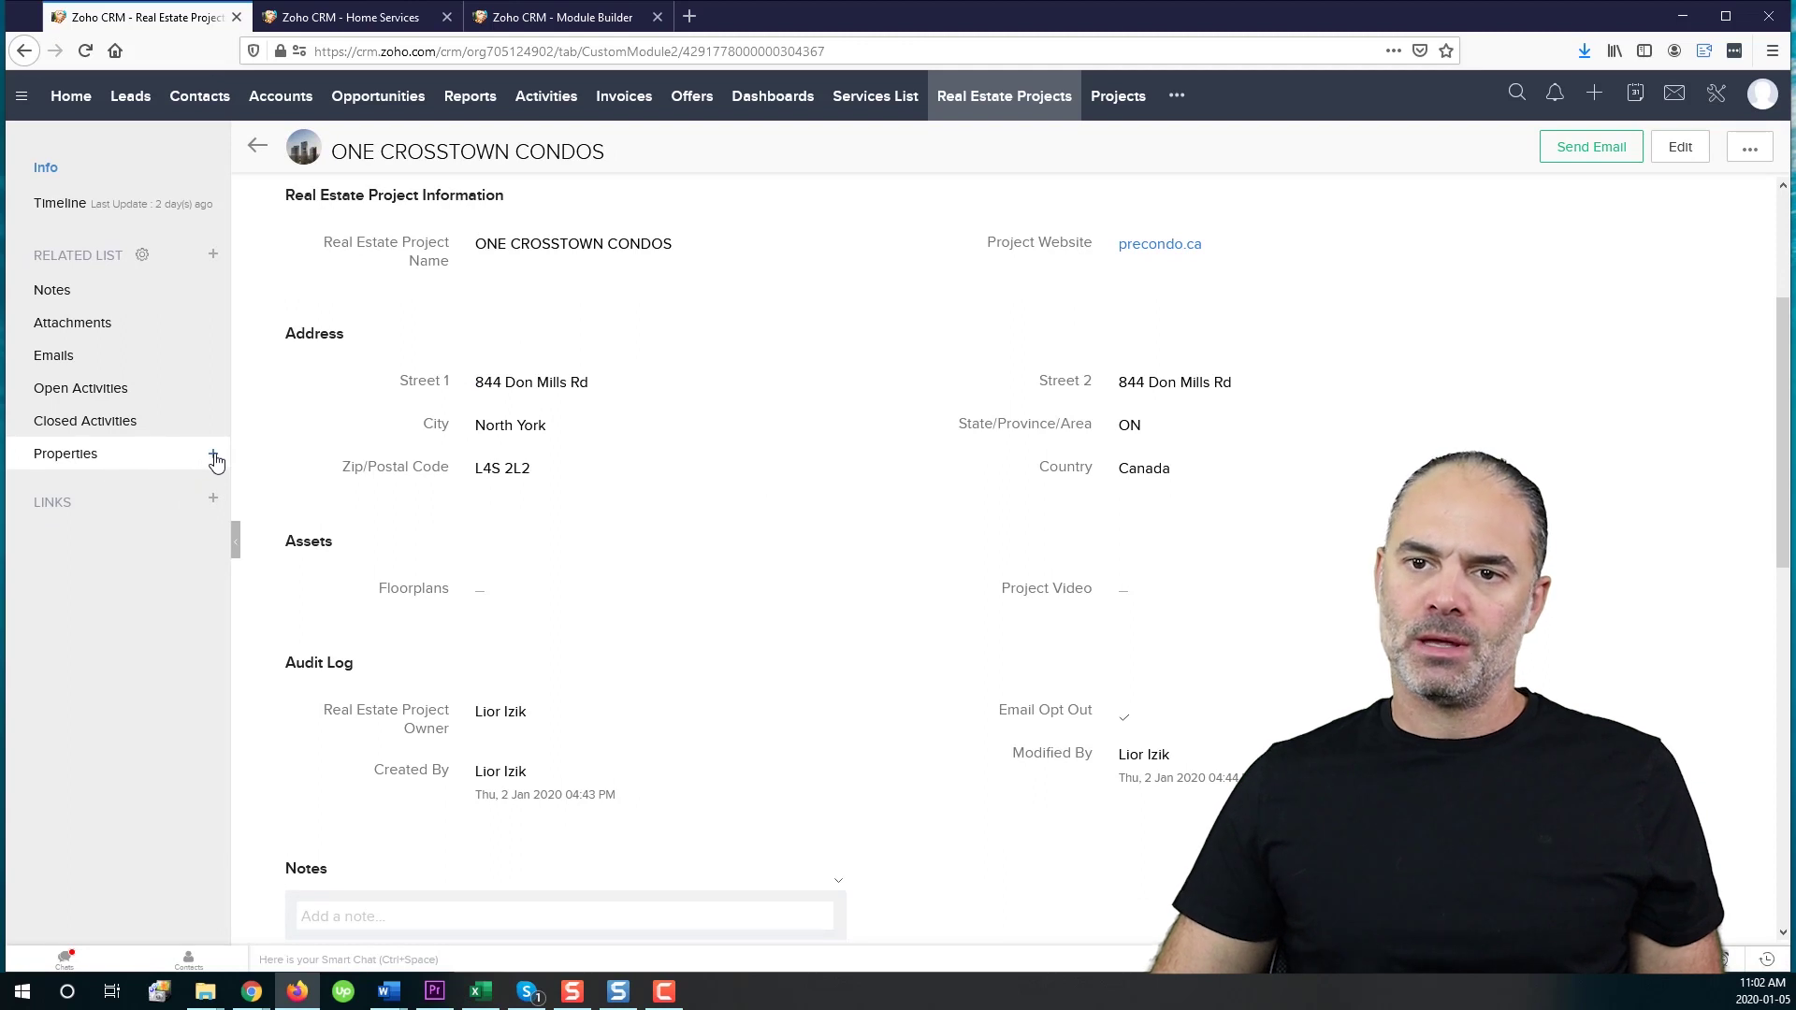
click(214, 459)
click(278, 432)
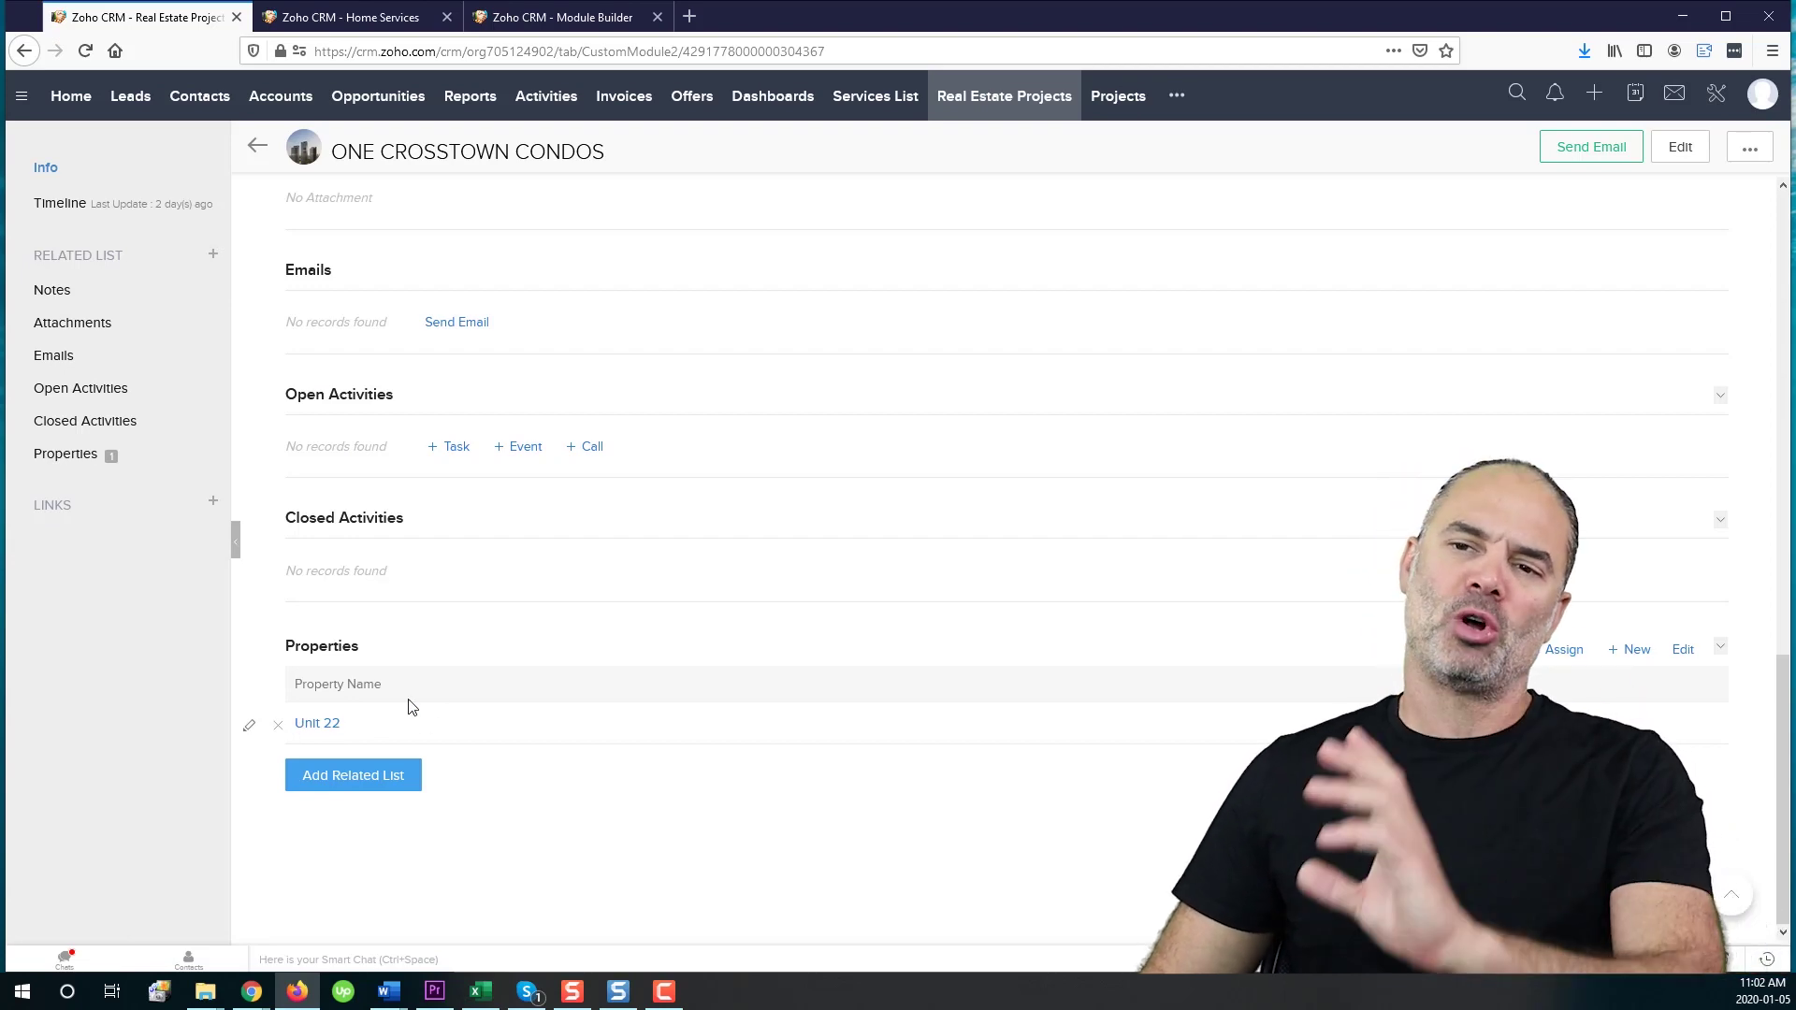
scroll(486, 655, up, 8)
scroll(543, 598, up, 5)
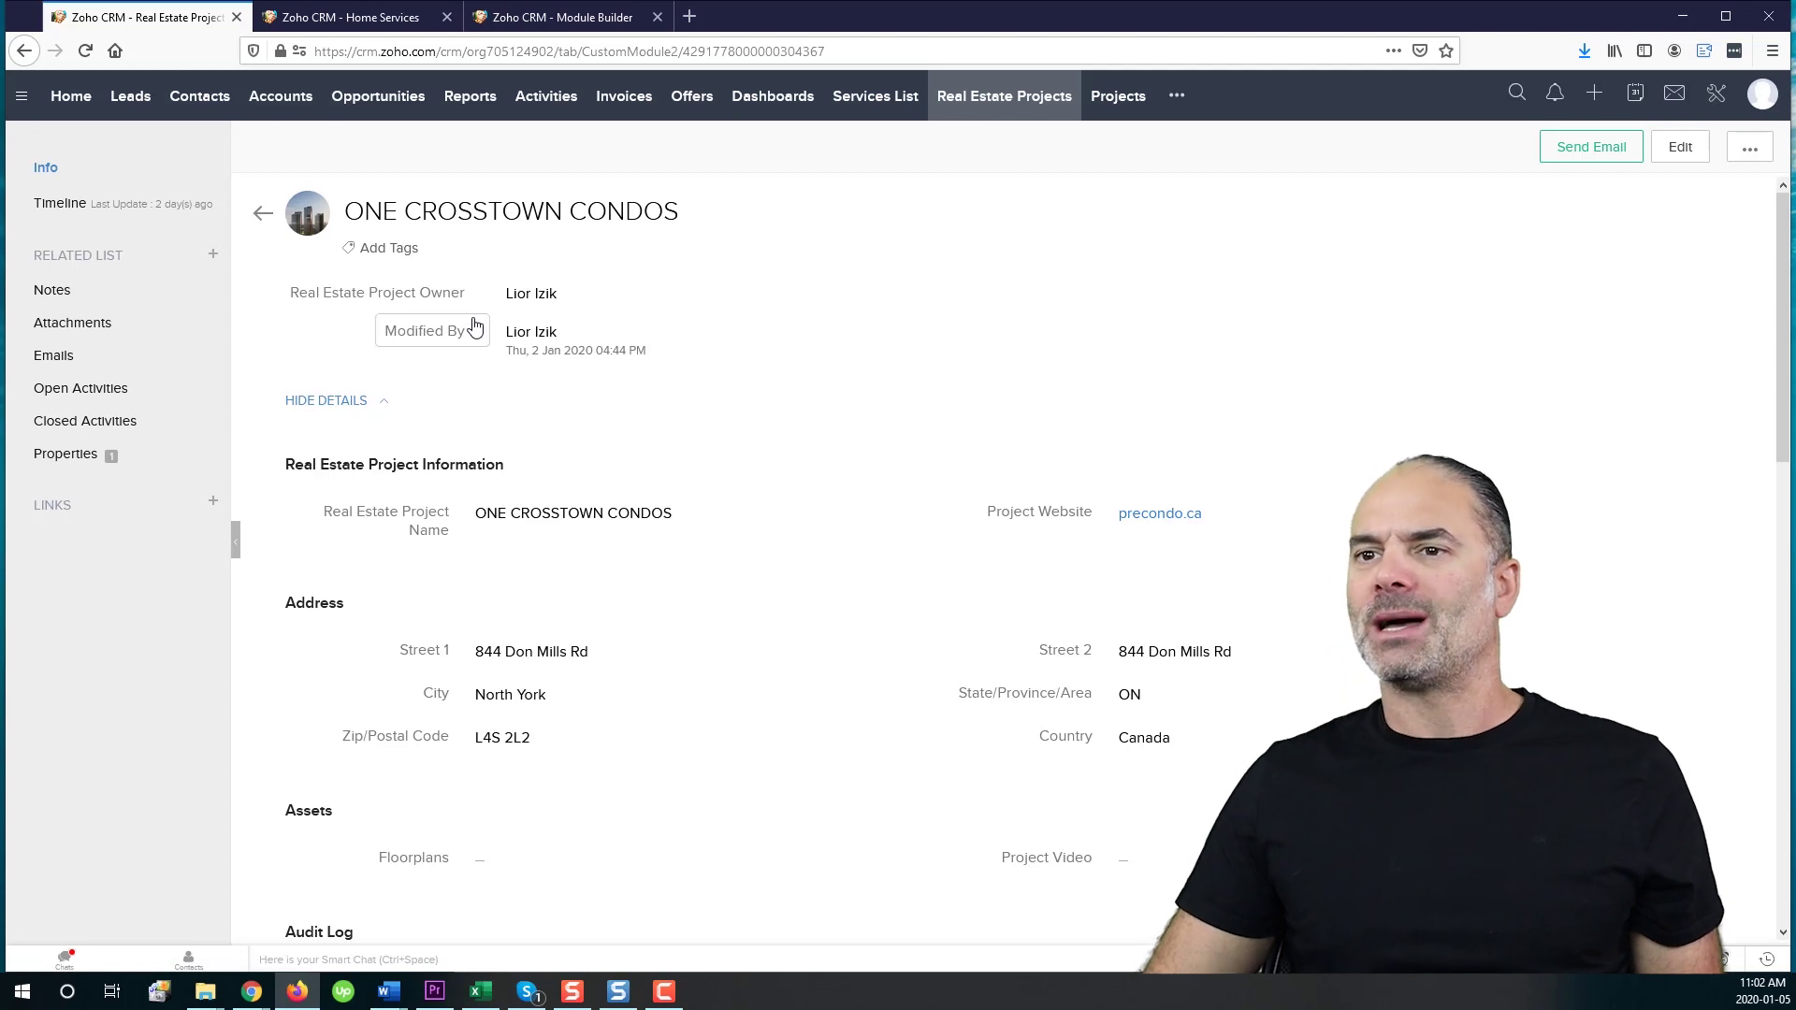
scroll(487, 365, down, 12)
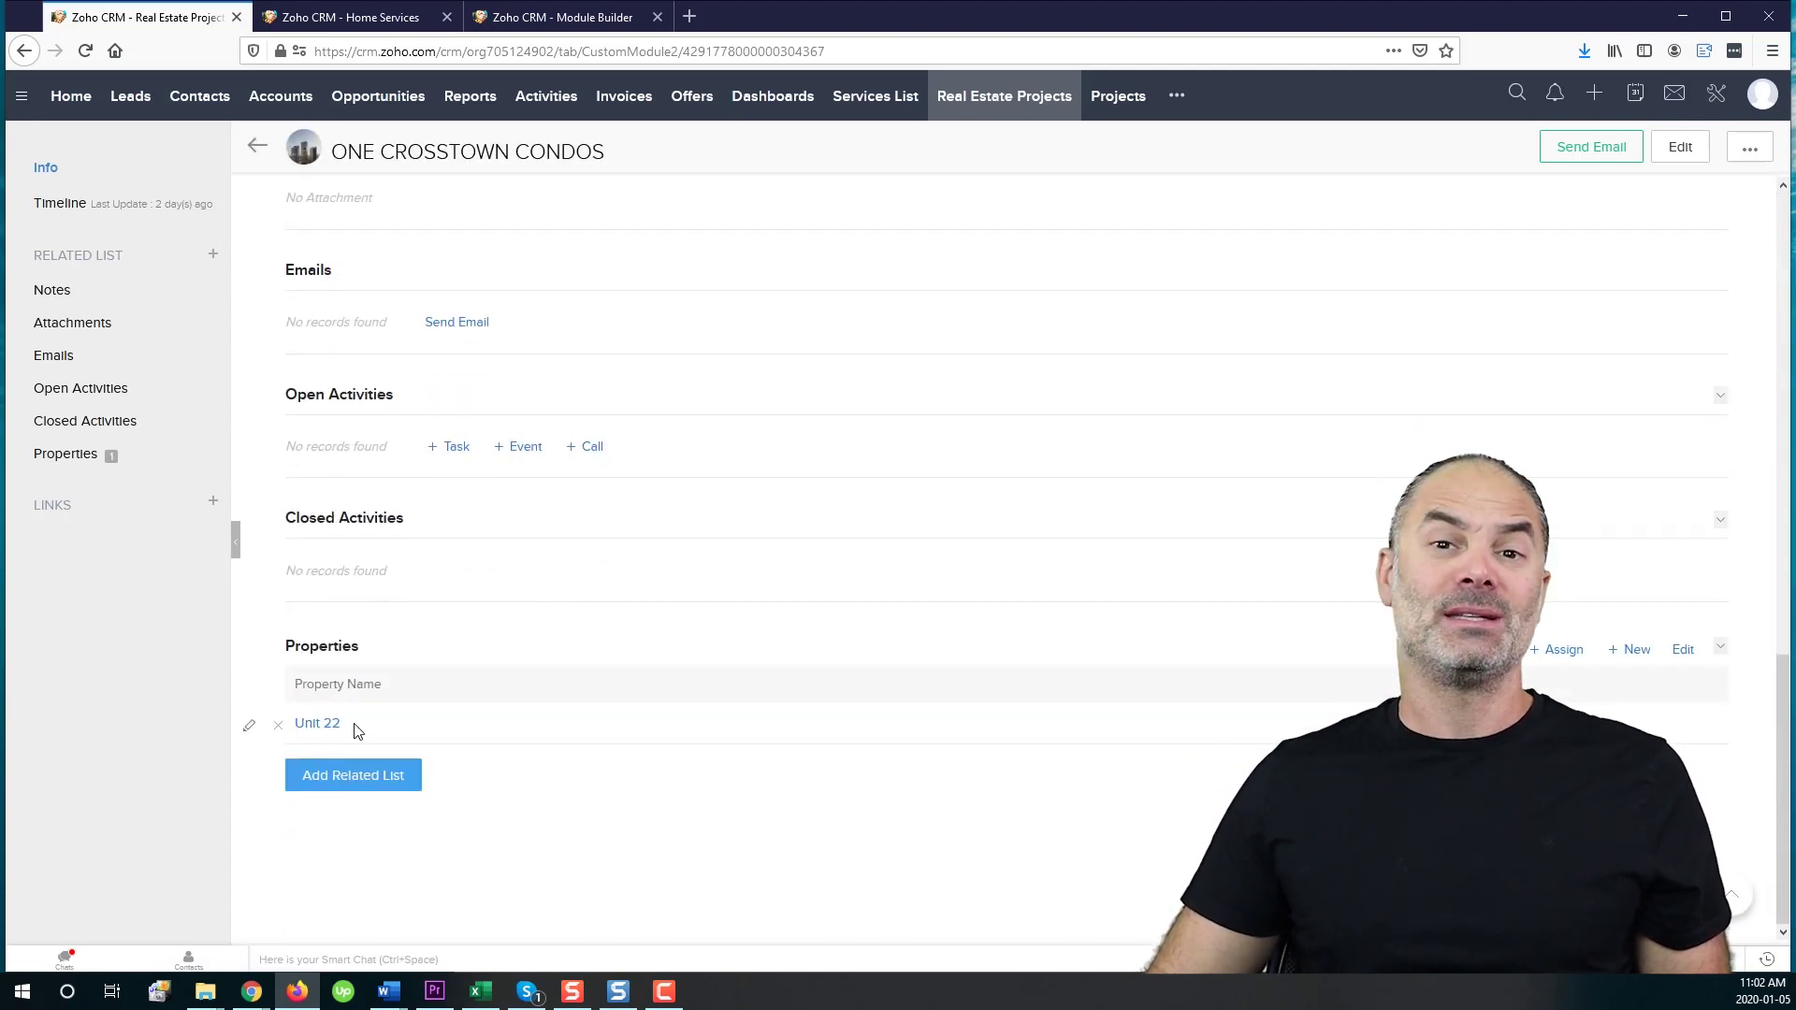
Step: Add Street 1, Street 2, Country and Price columns to the Properties list
click(1719, 652)
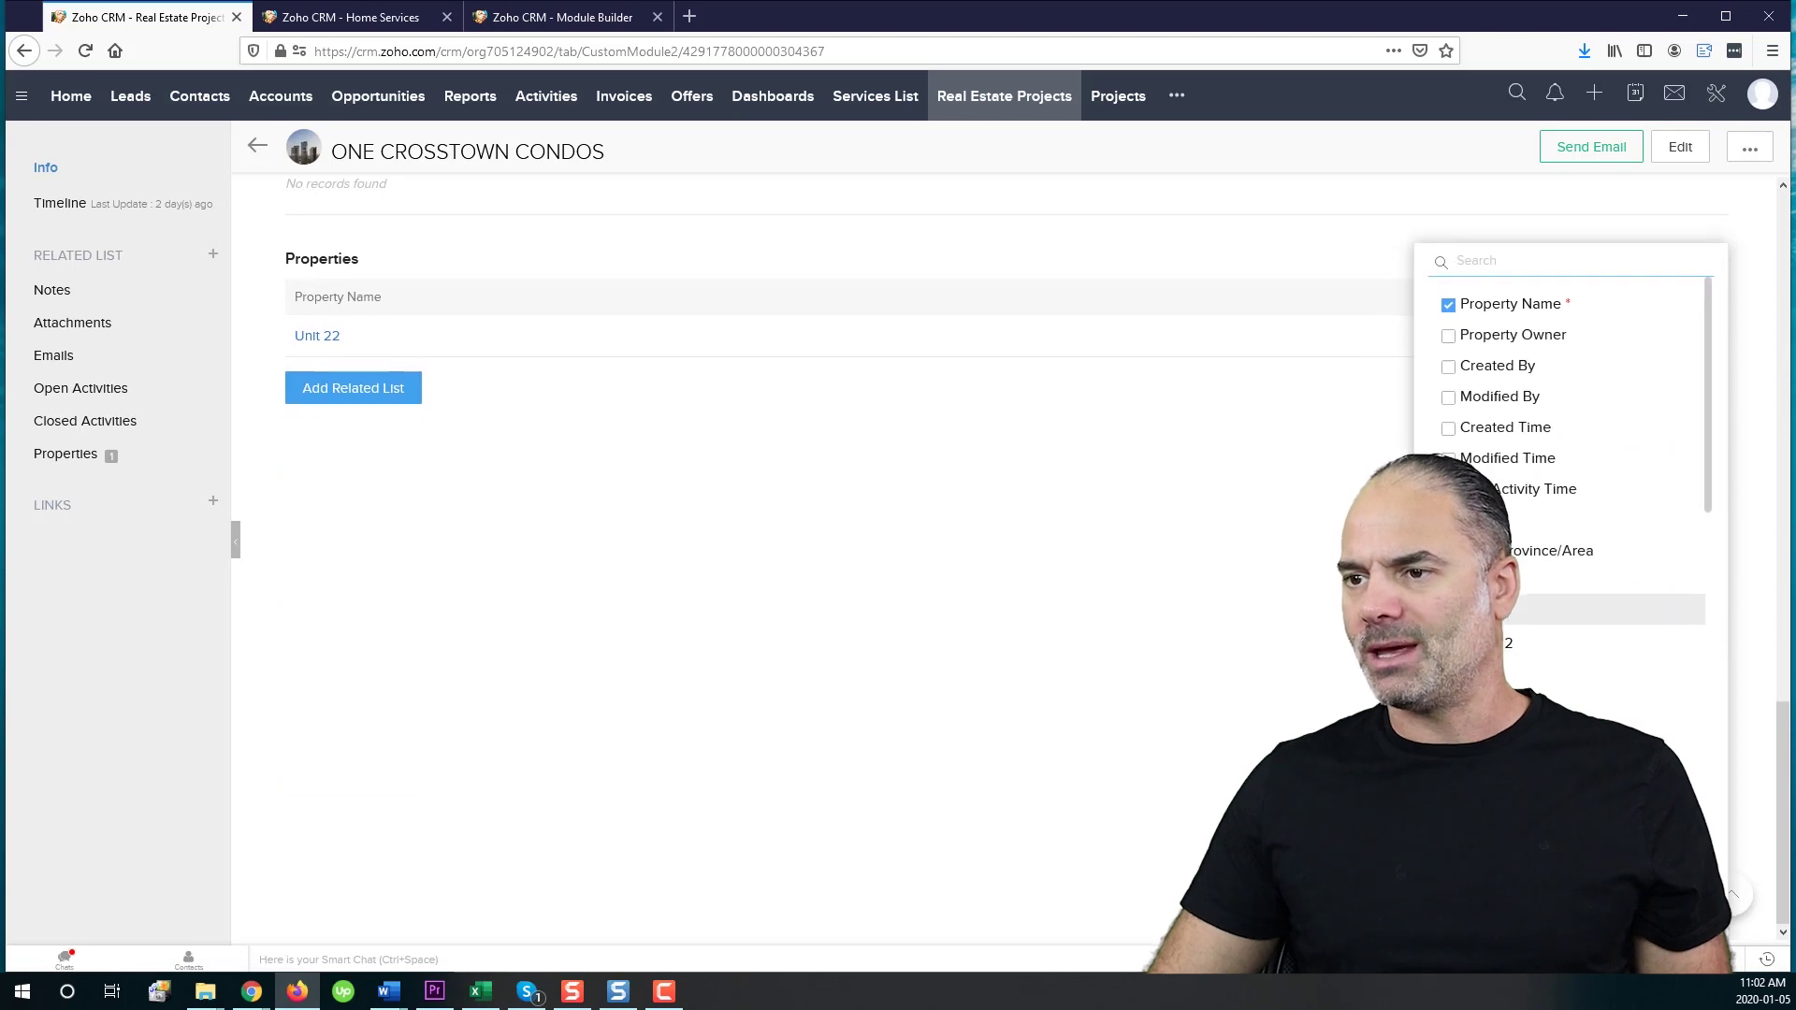
click(1464, 612)
click(1464, 643)
click(1464, 642)
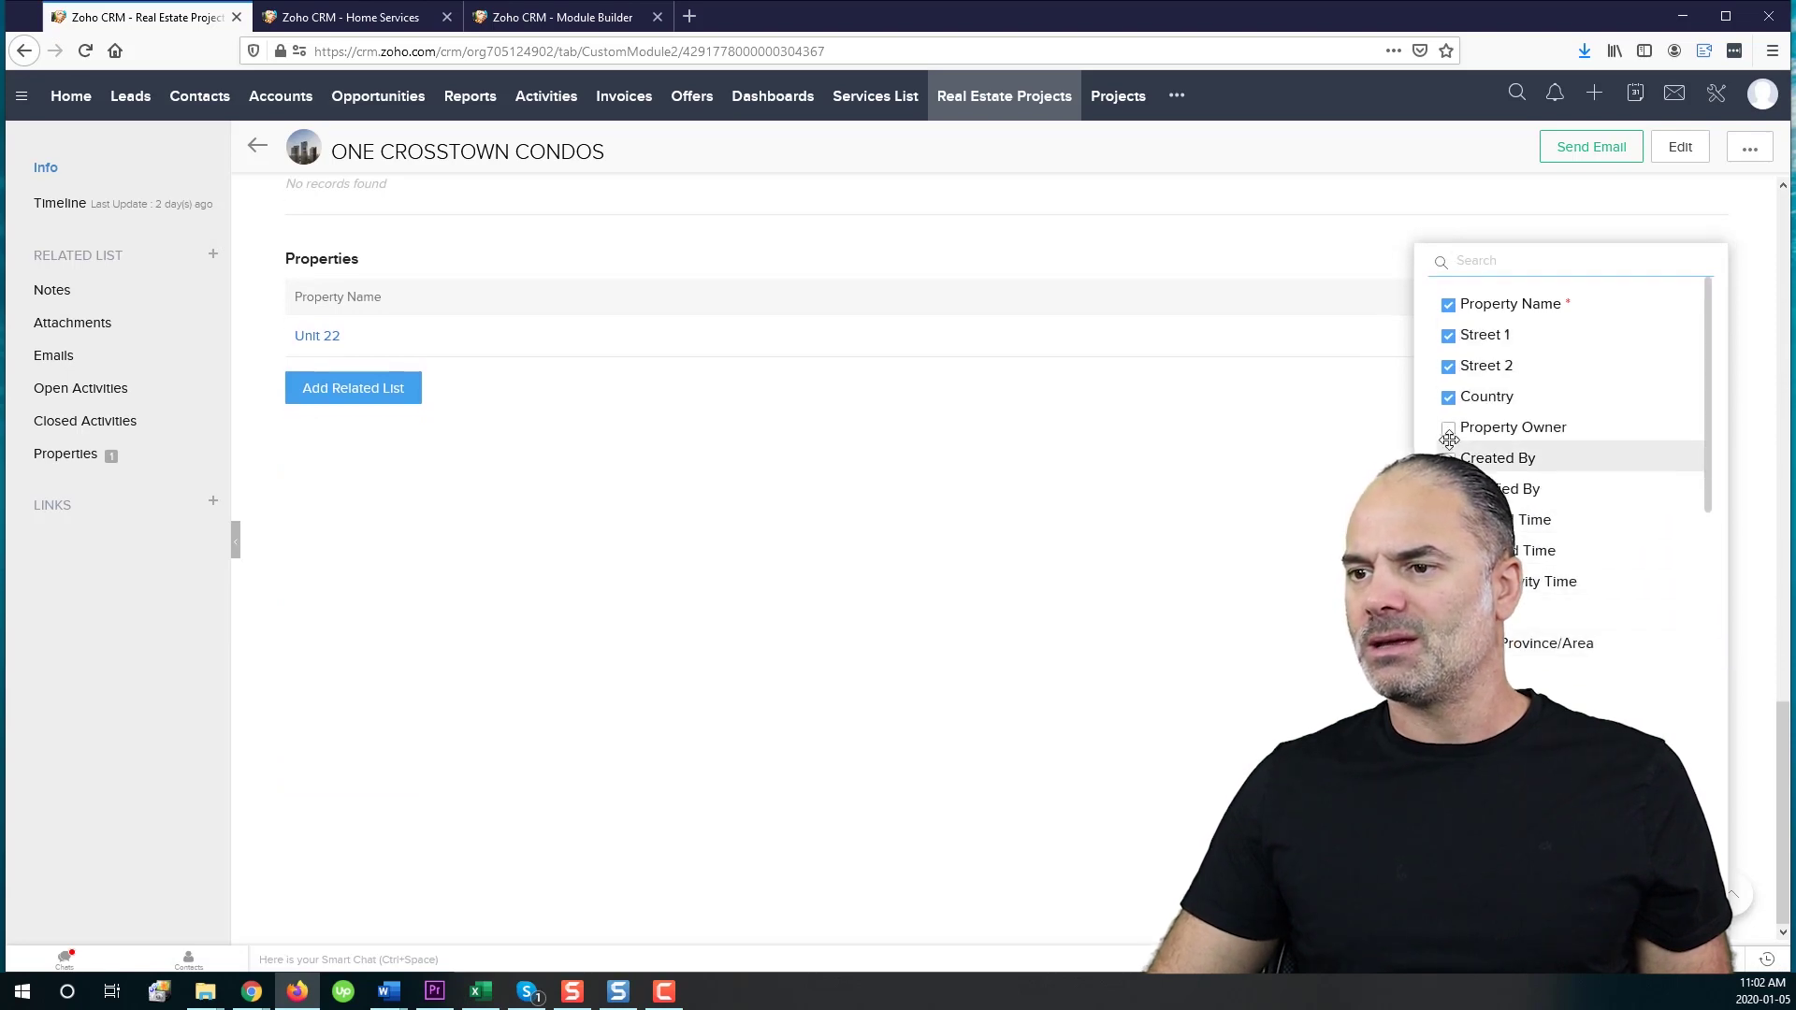
click(1464, 612)
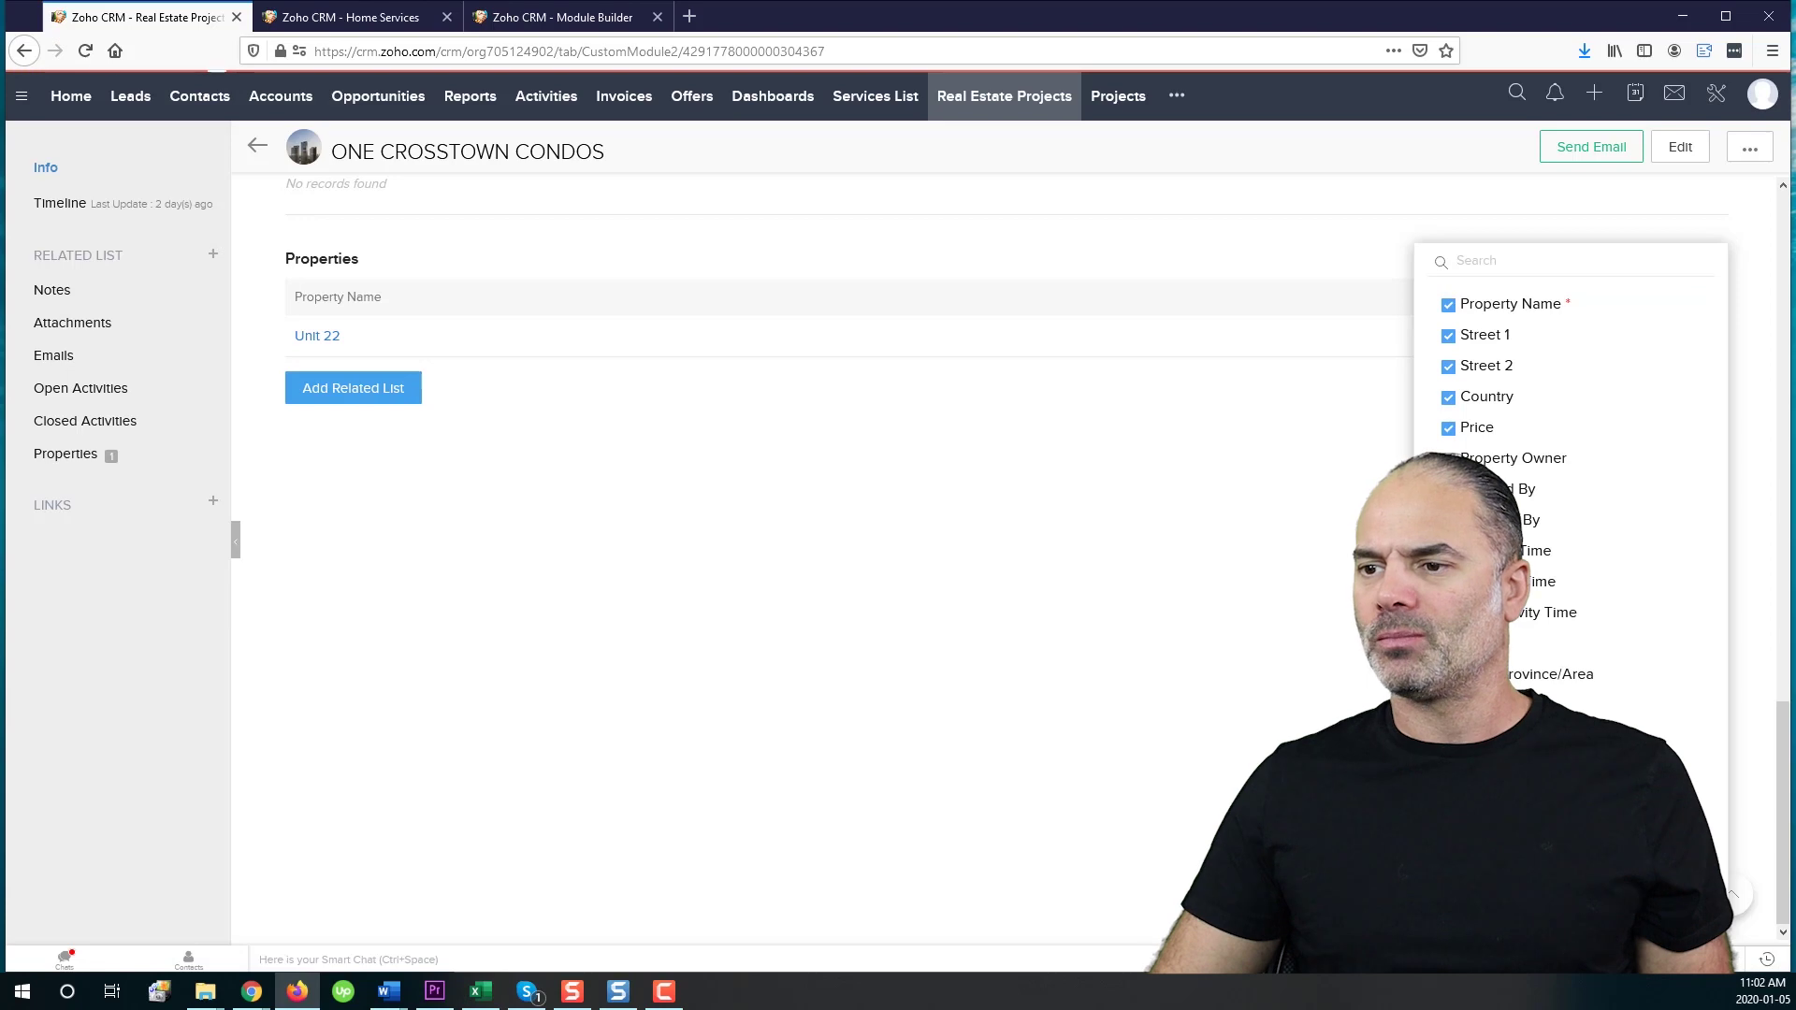
key(Escape)
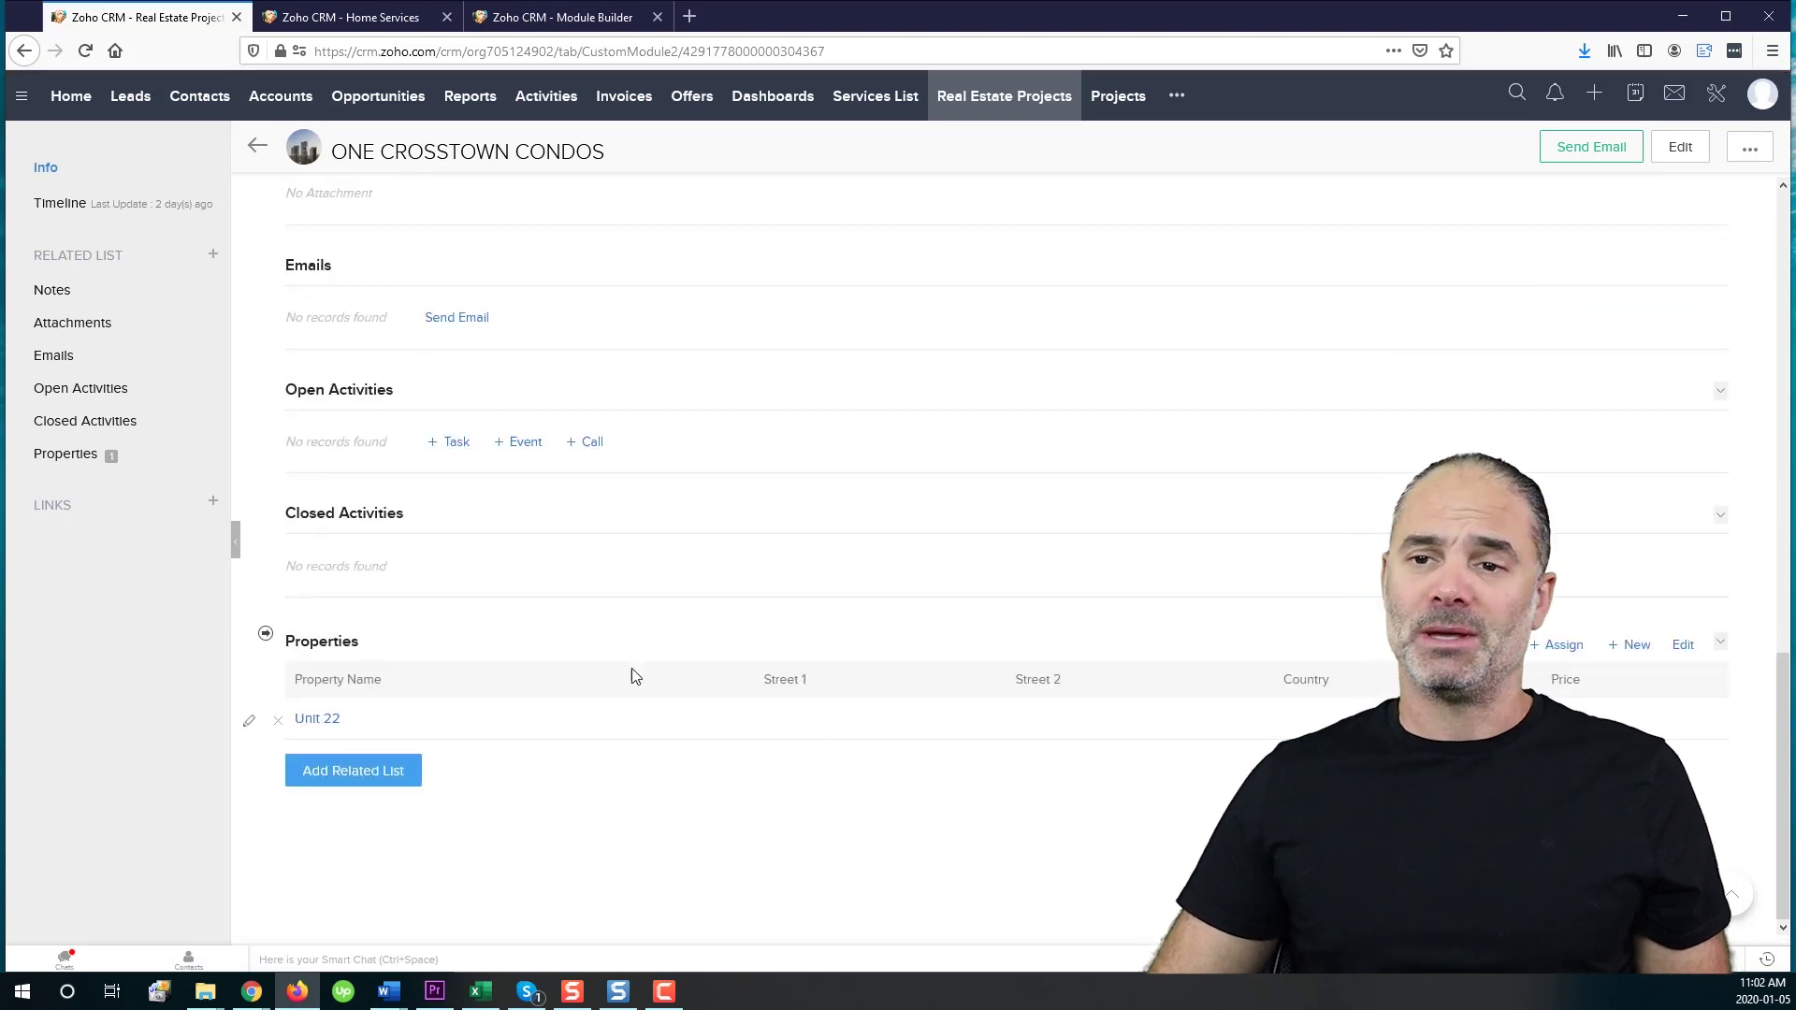
Step: Open the Unit 22 property record
scroll(542, 711, up, 5)
scroll(421, 758, down, 5)
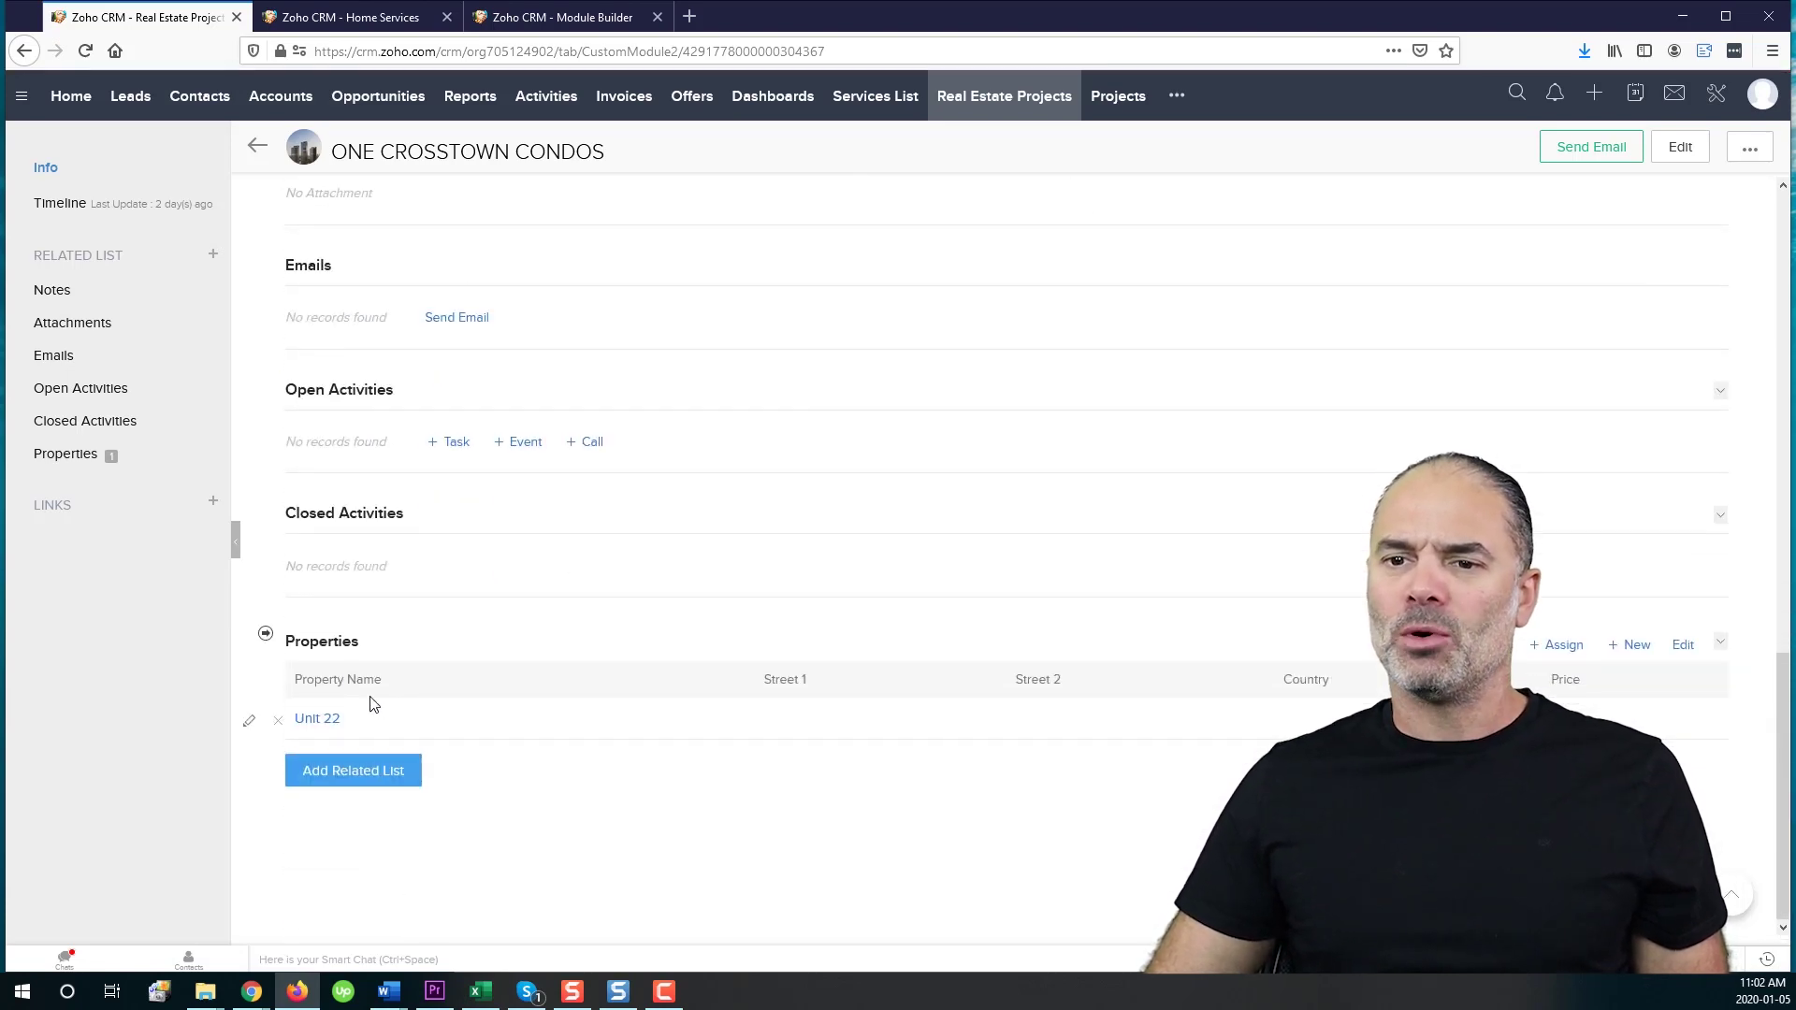
click(318, 719)
scroll(460, 398, down, 3)
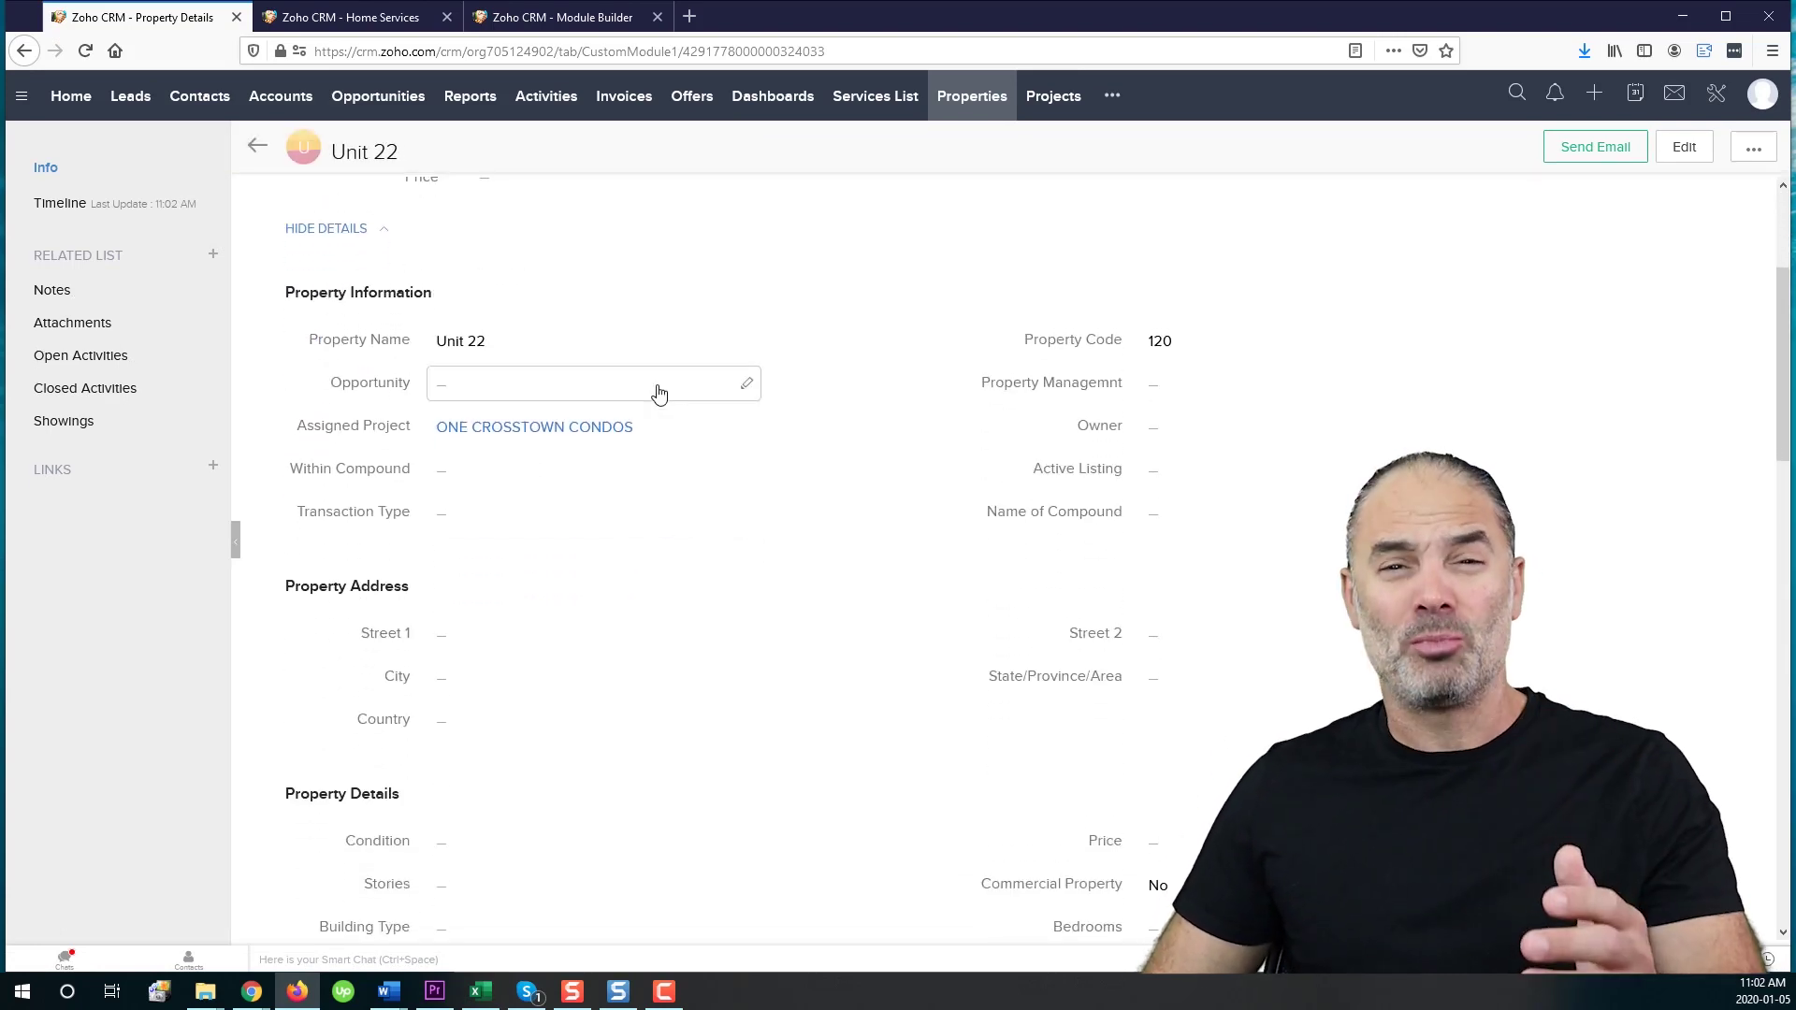
scroll(730, 453, down, 3)
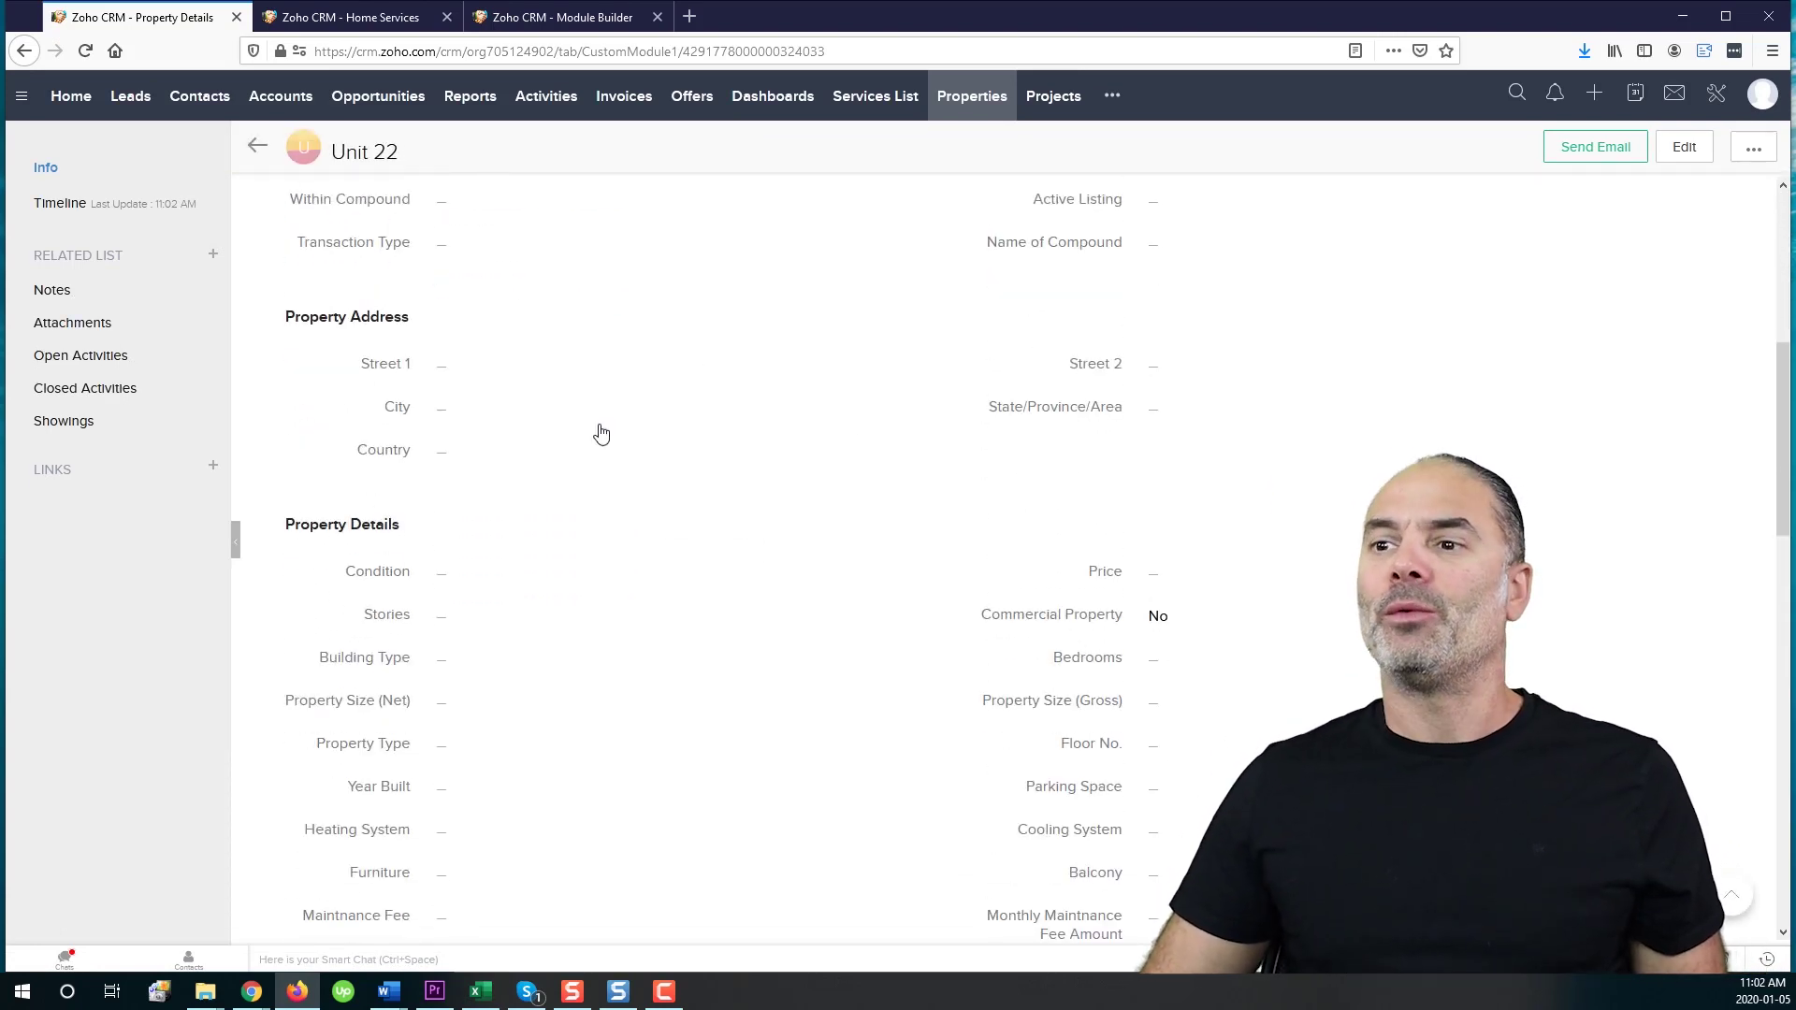
scroll(561, 505, down, 3)
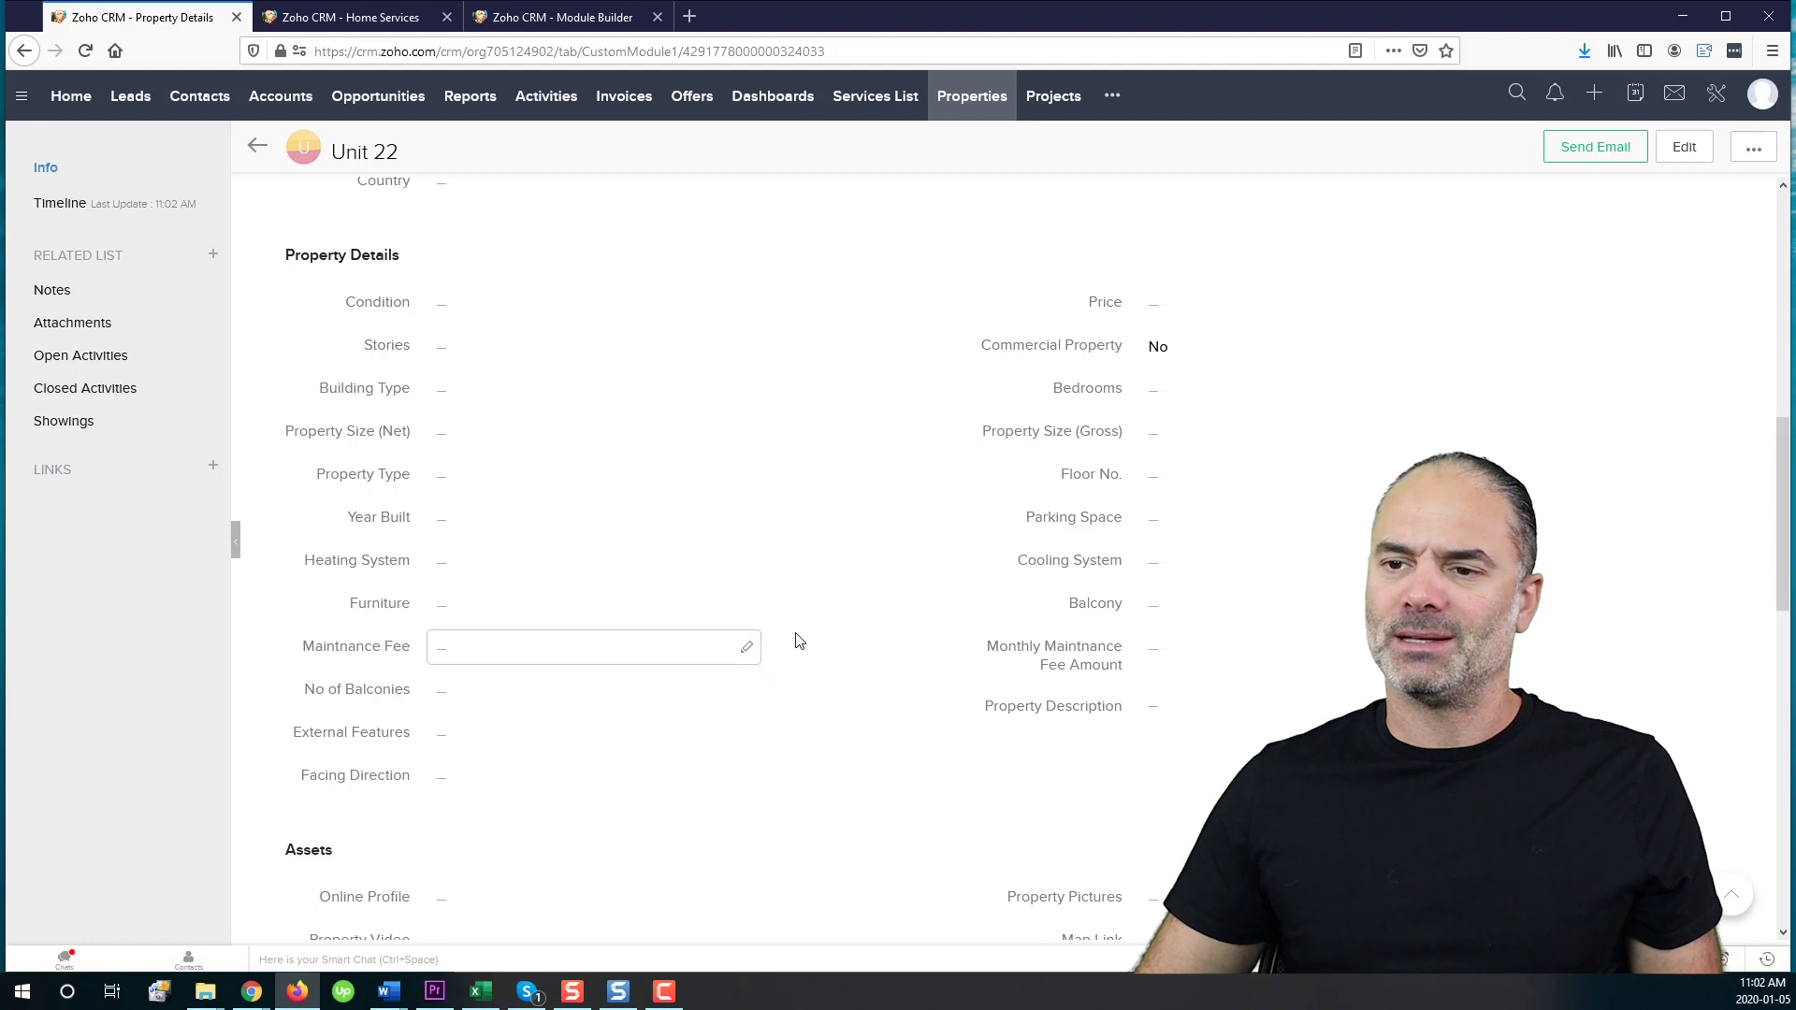
scroll(748, 622, down, 6)
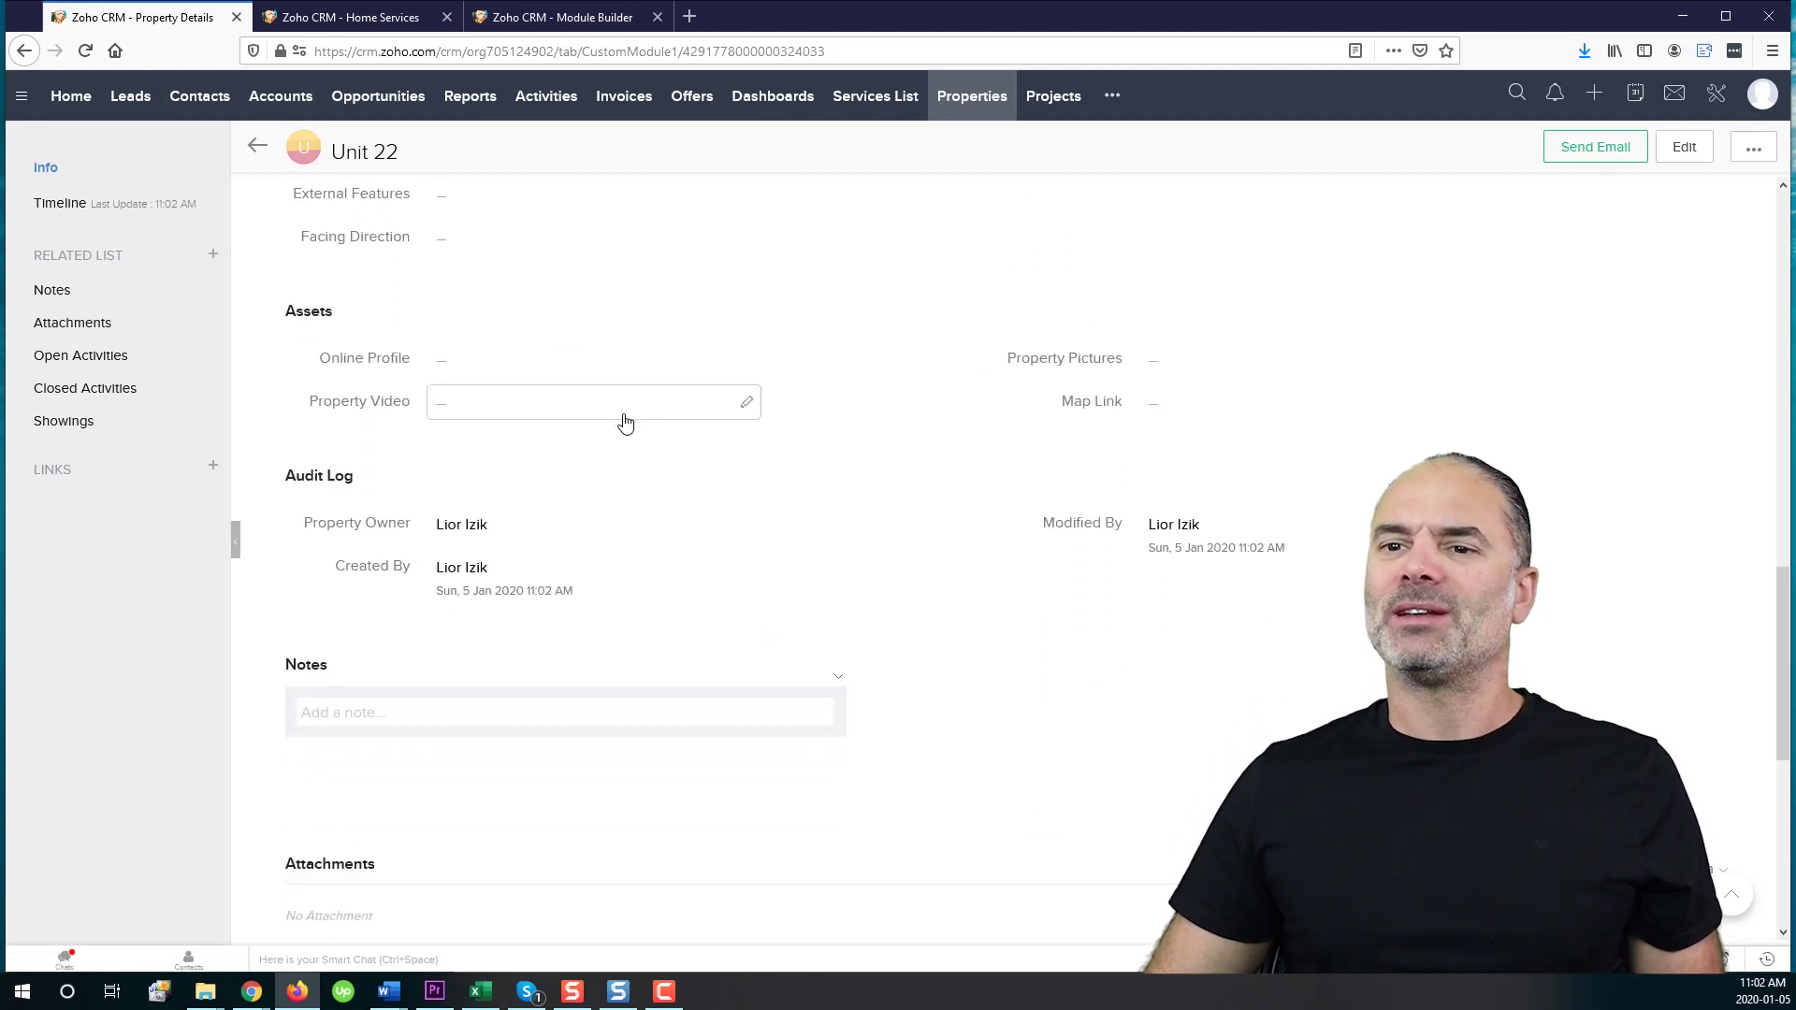
scroll(625, 423, up, 3)
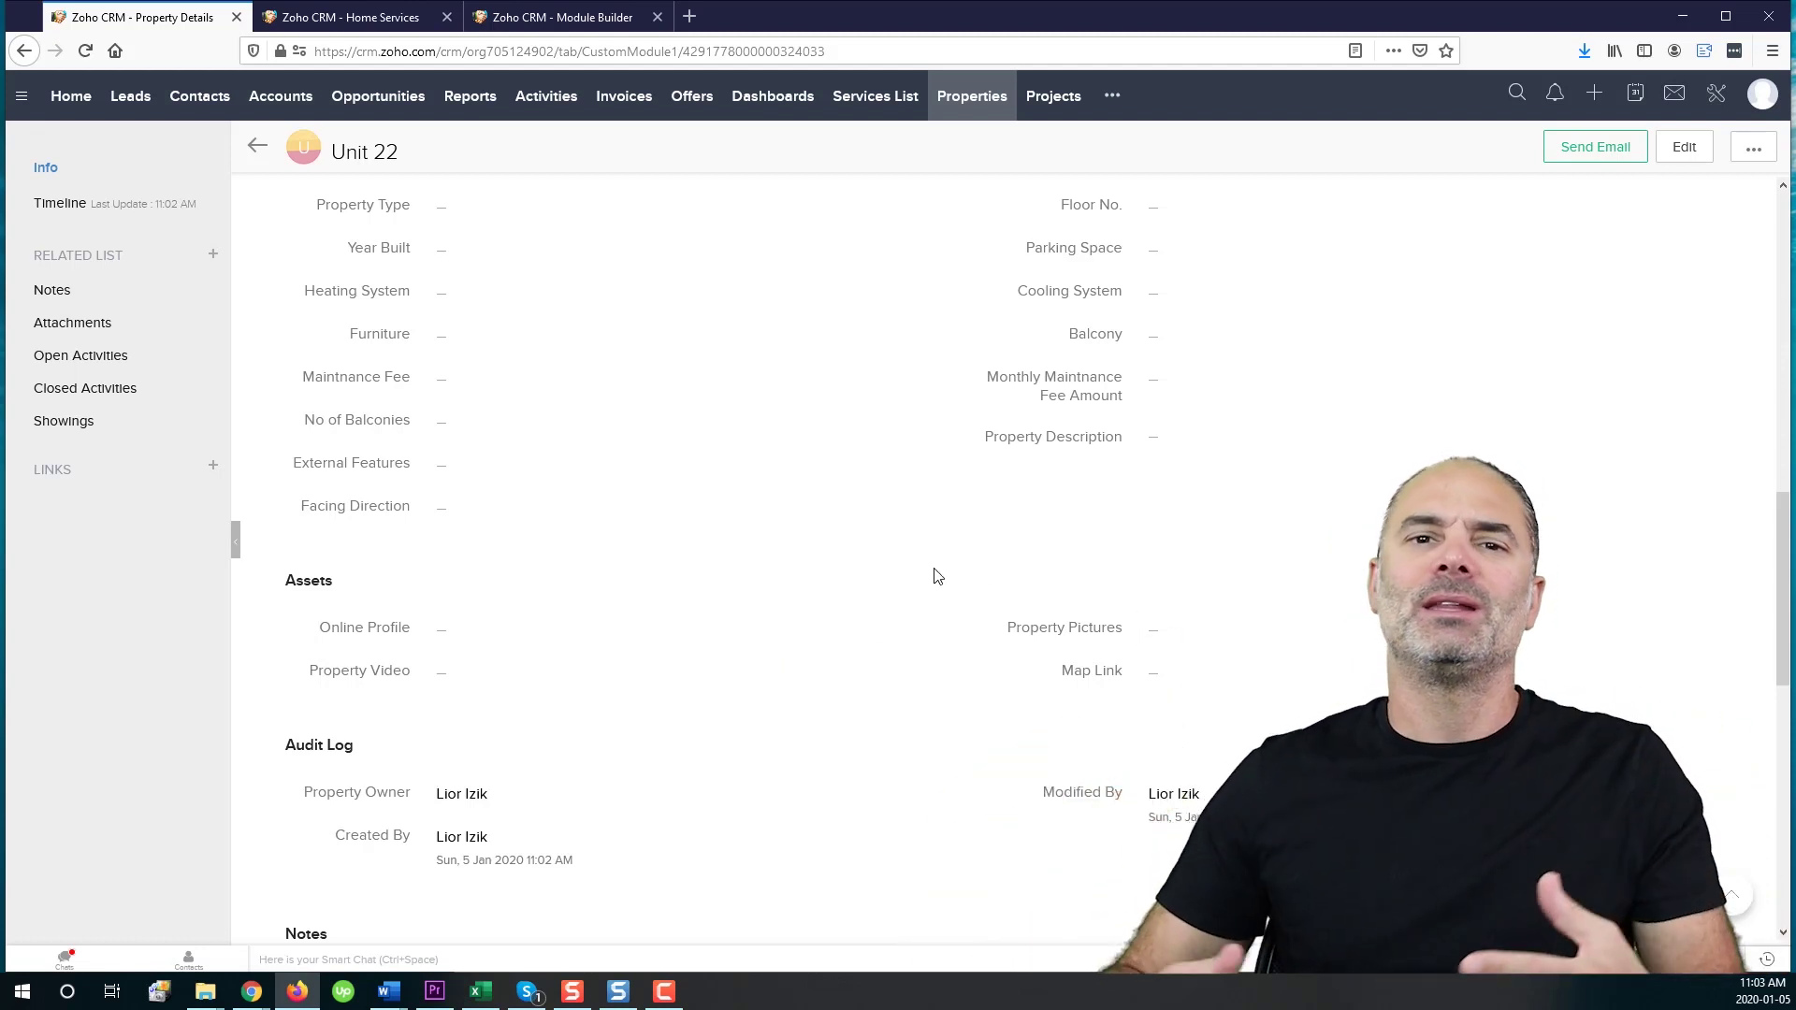
scroll(810, 483, up, 3)
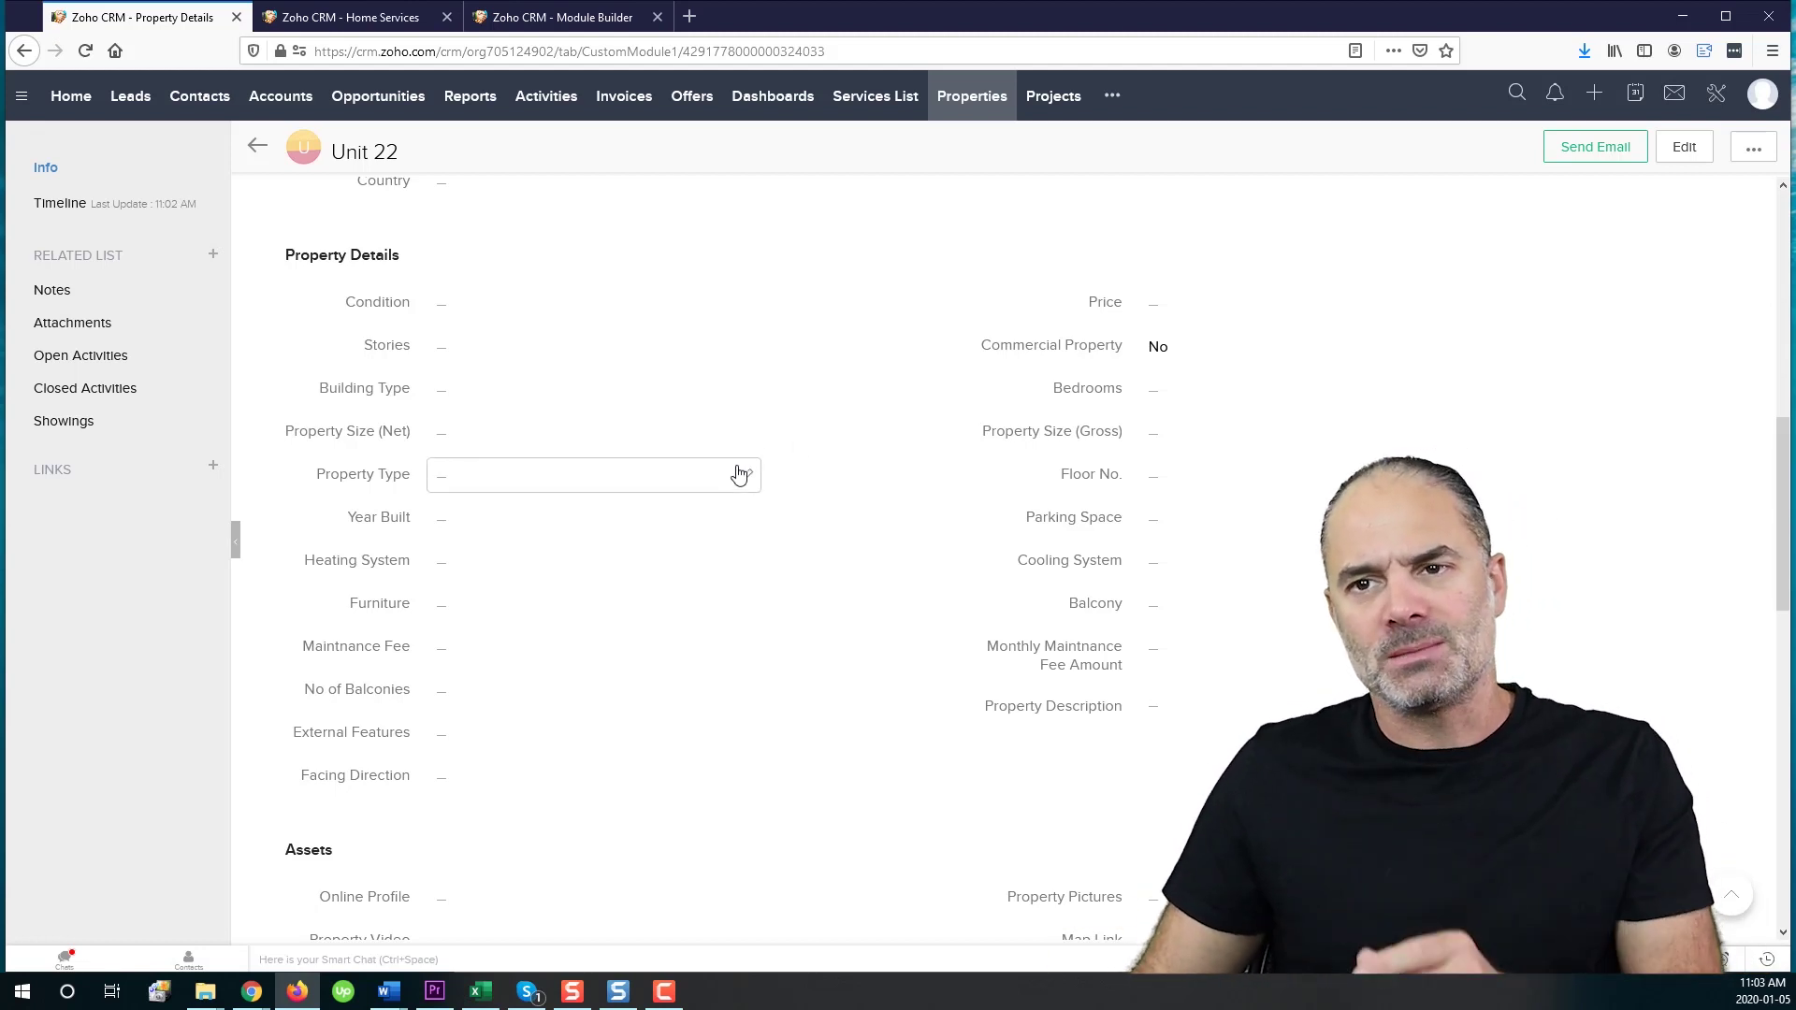
scroll(715, 488, up, 10)
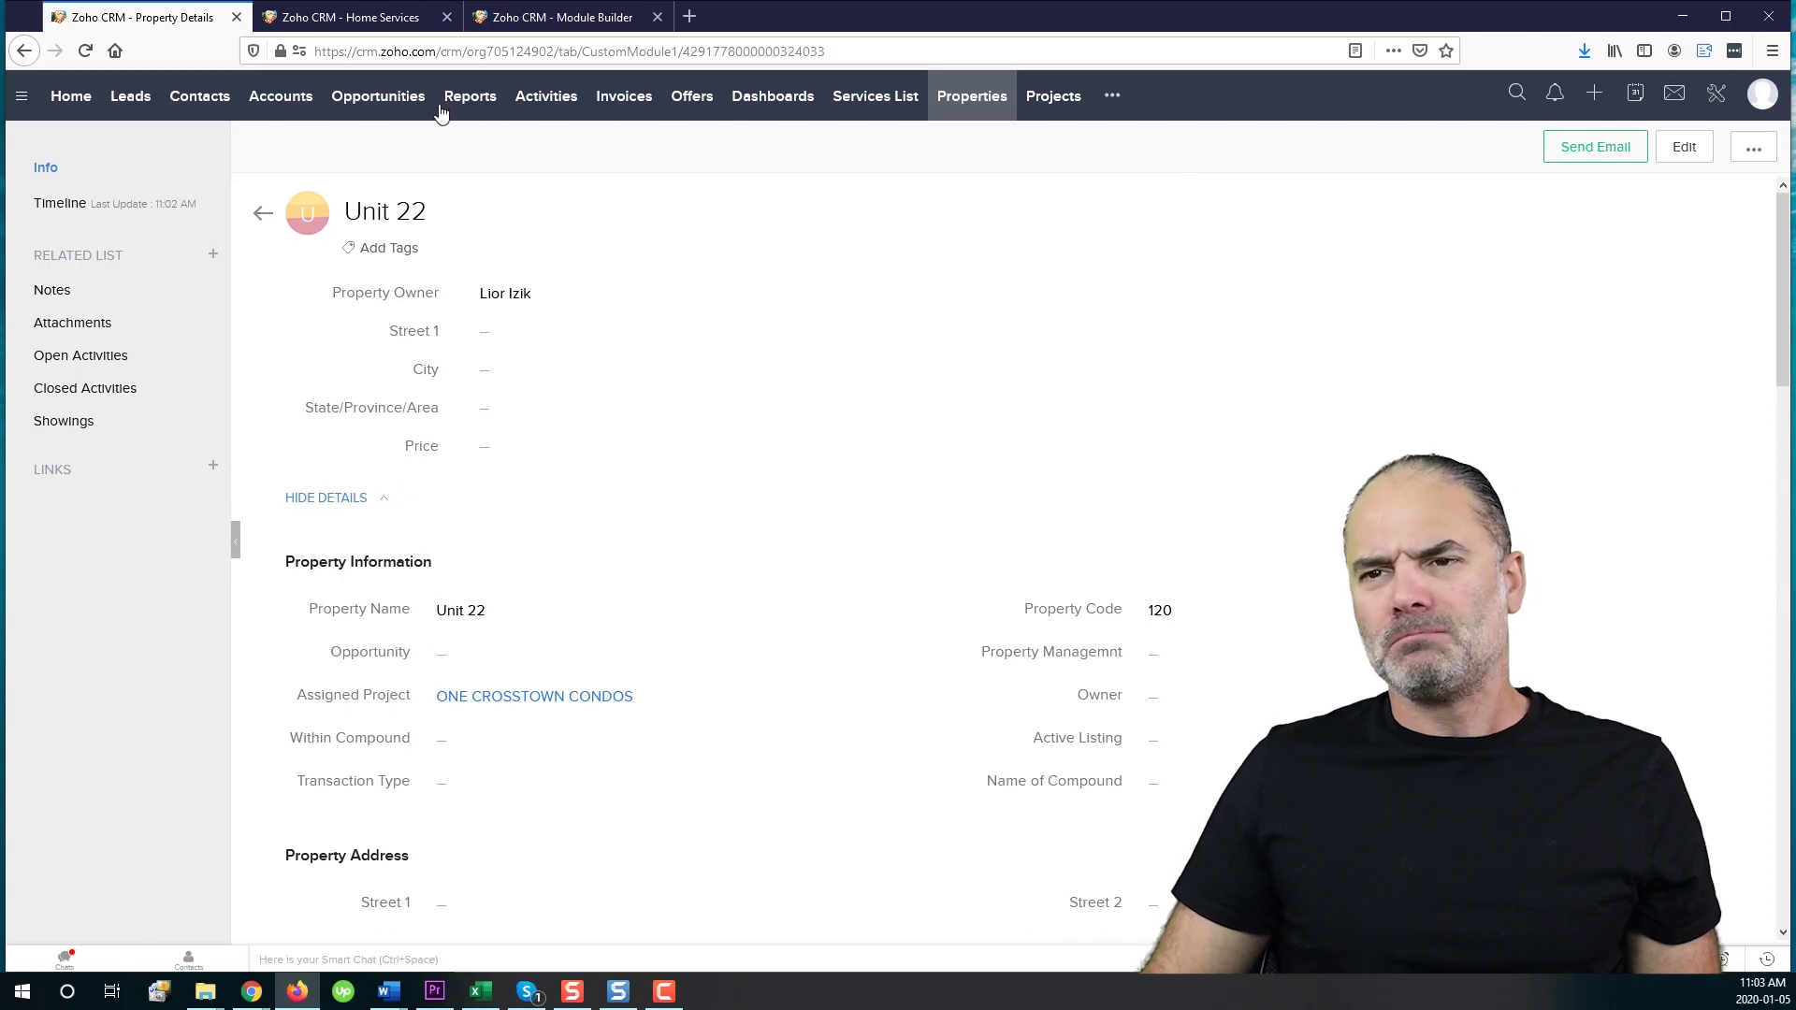
Step: Edit the saved Properties report, review its Price 500000–1500000 and City Richmond hill filters, and run it
click(478, 101)
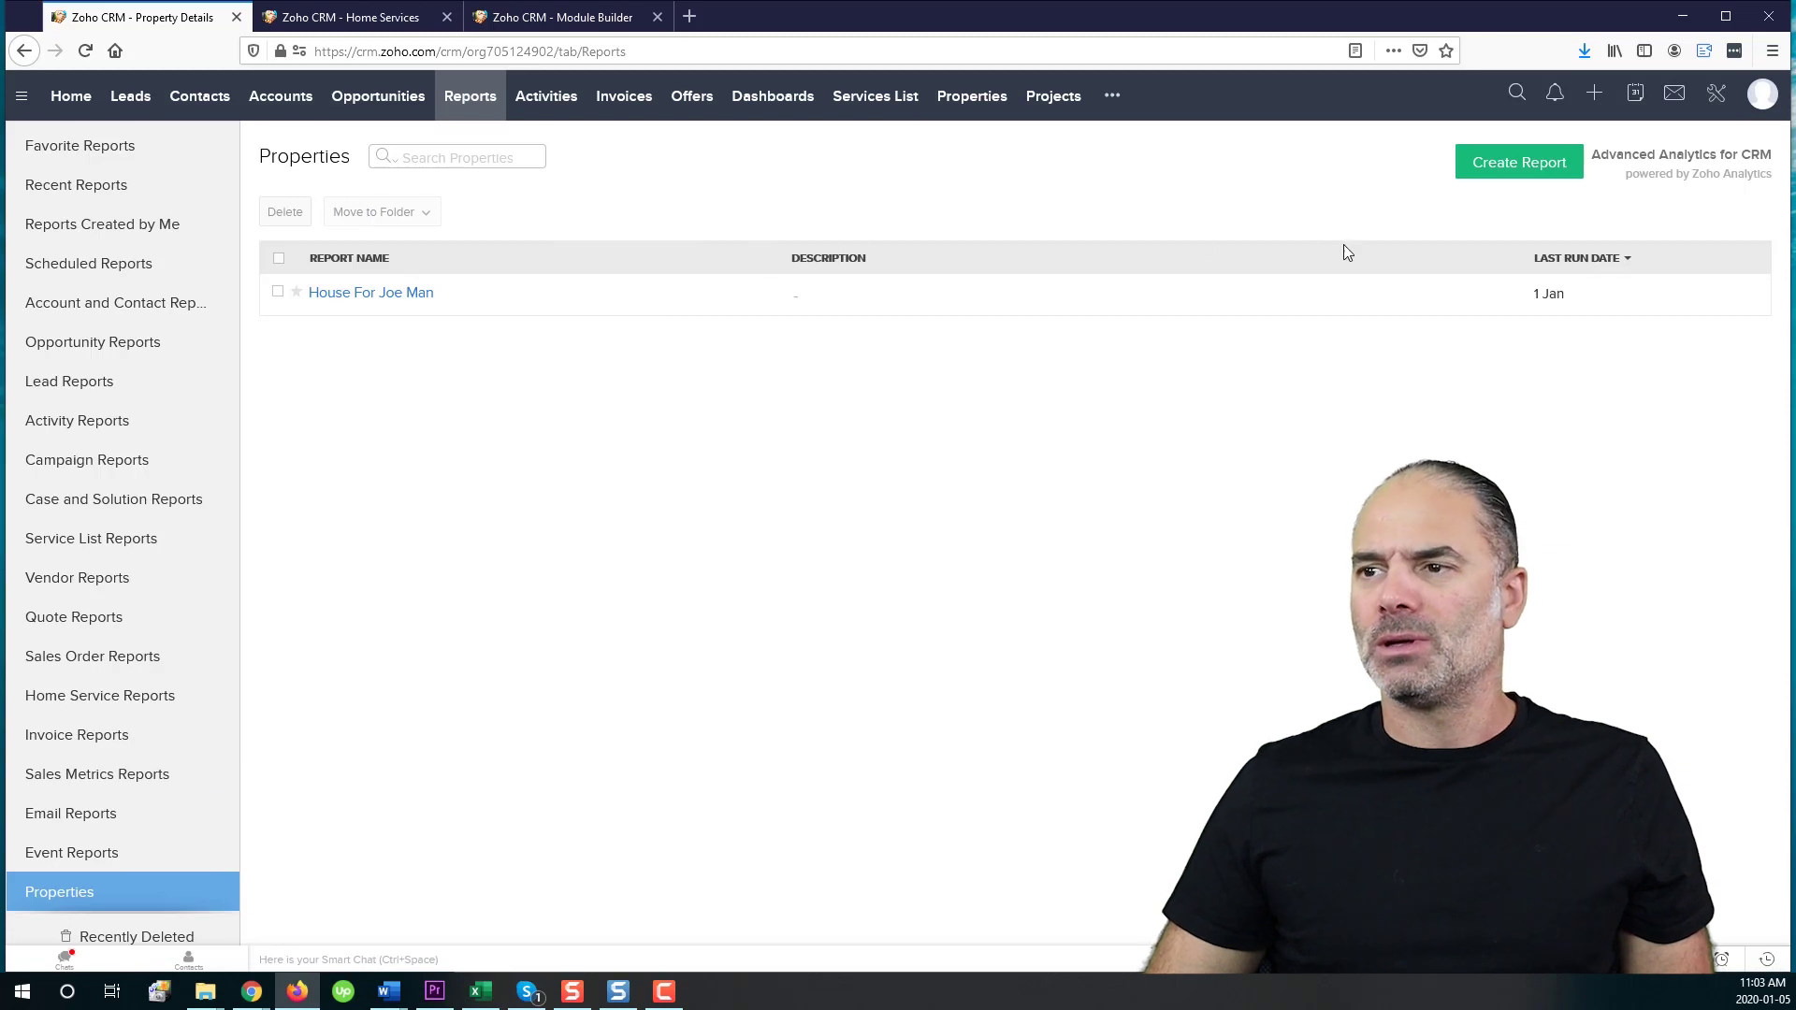
click(391, 293)
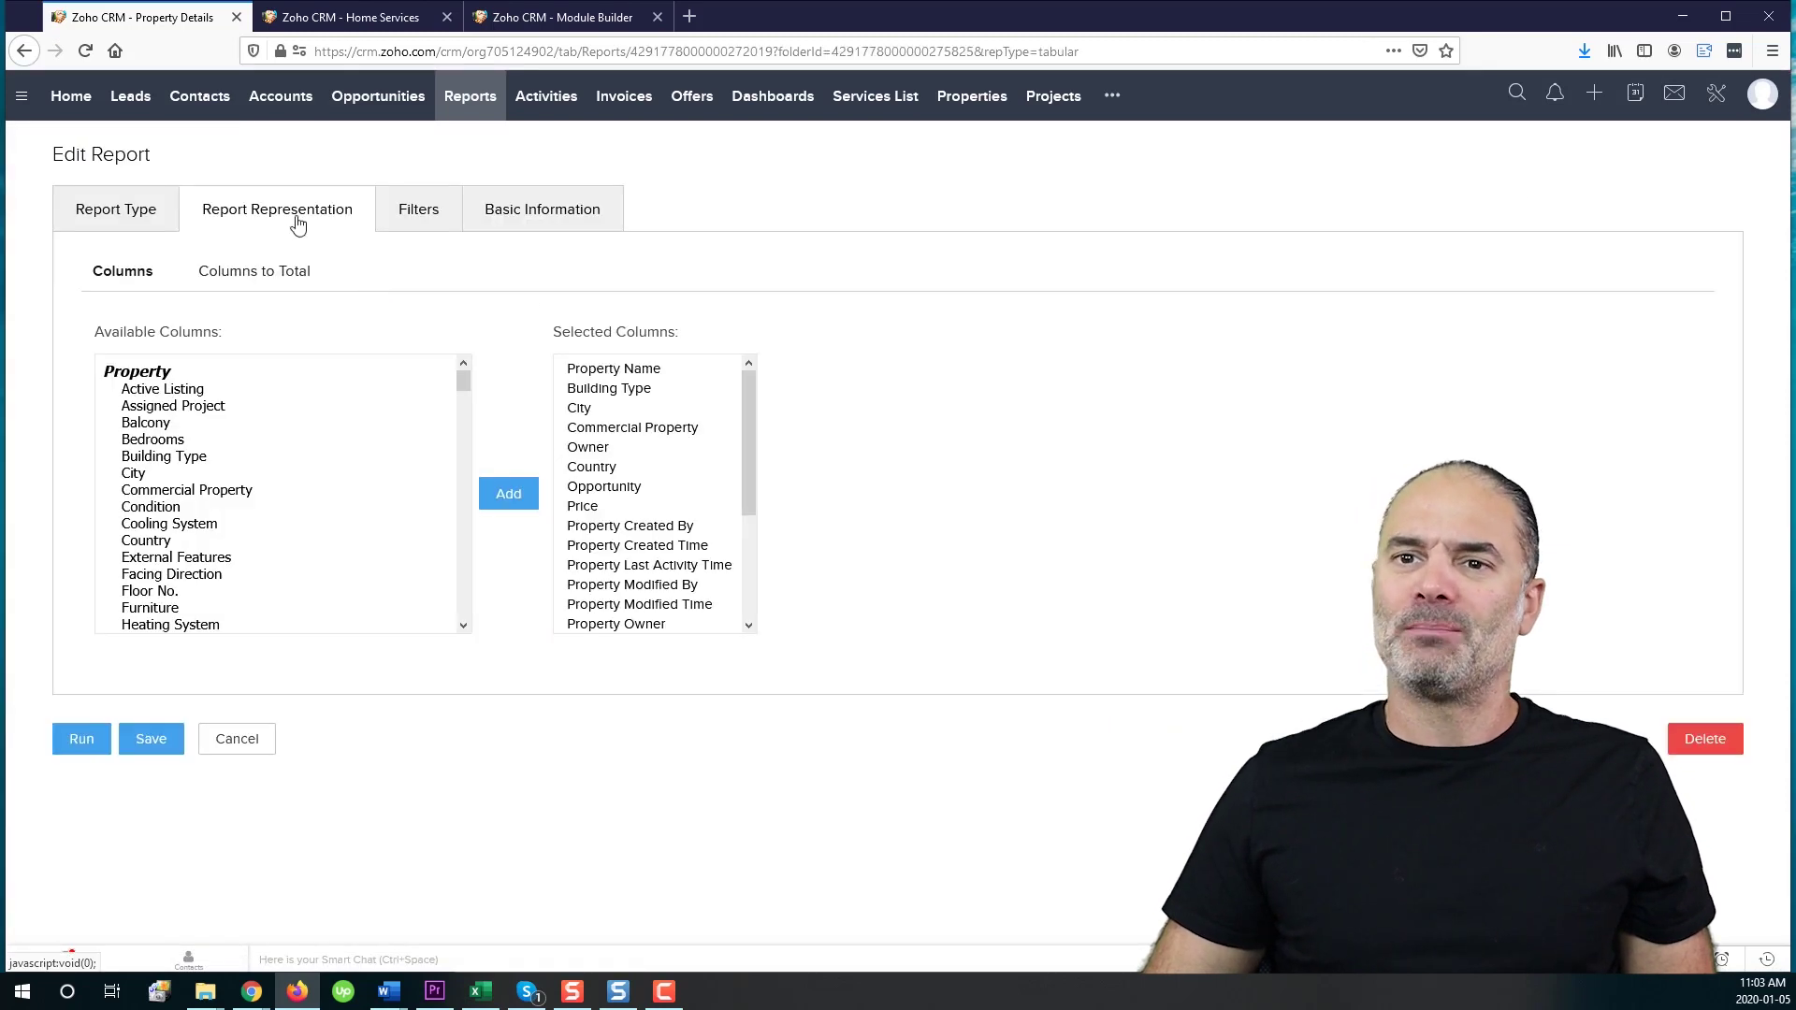
click(237, 740)
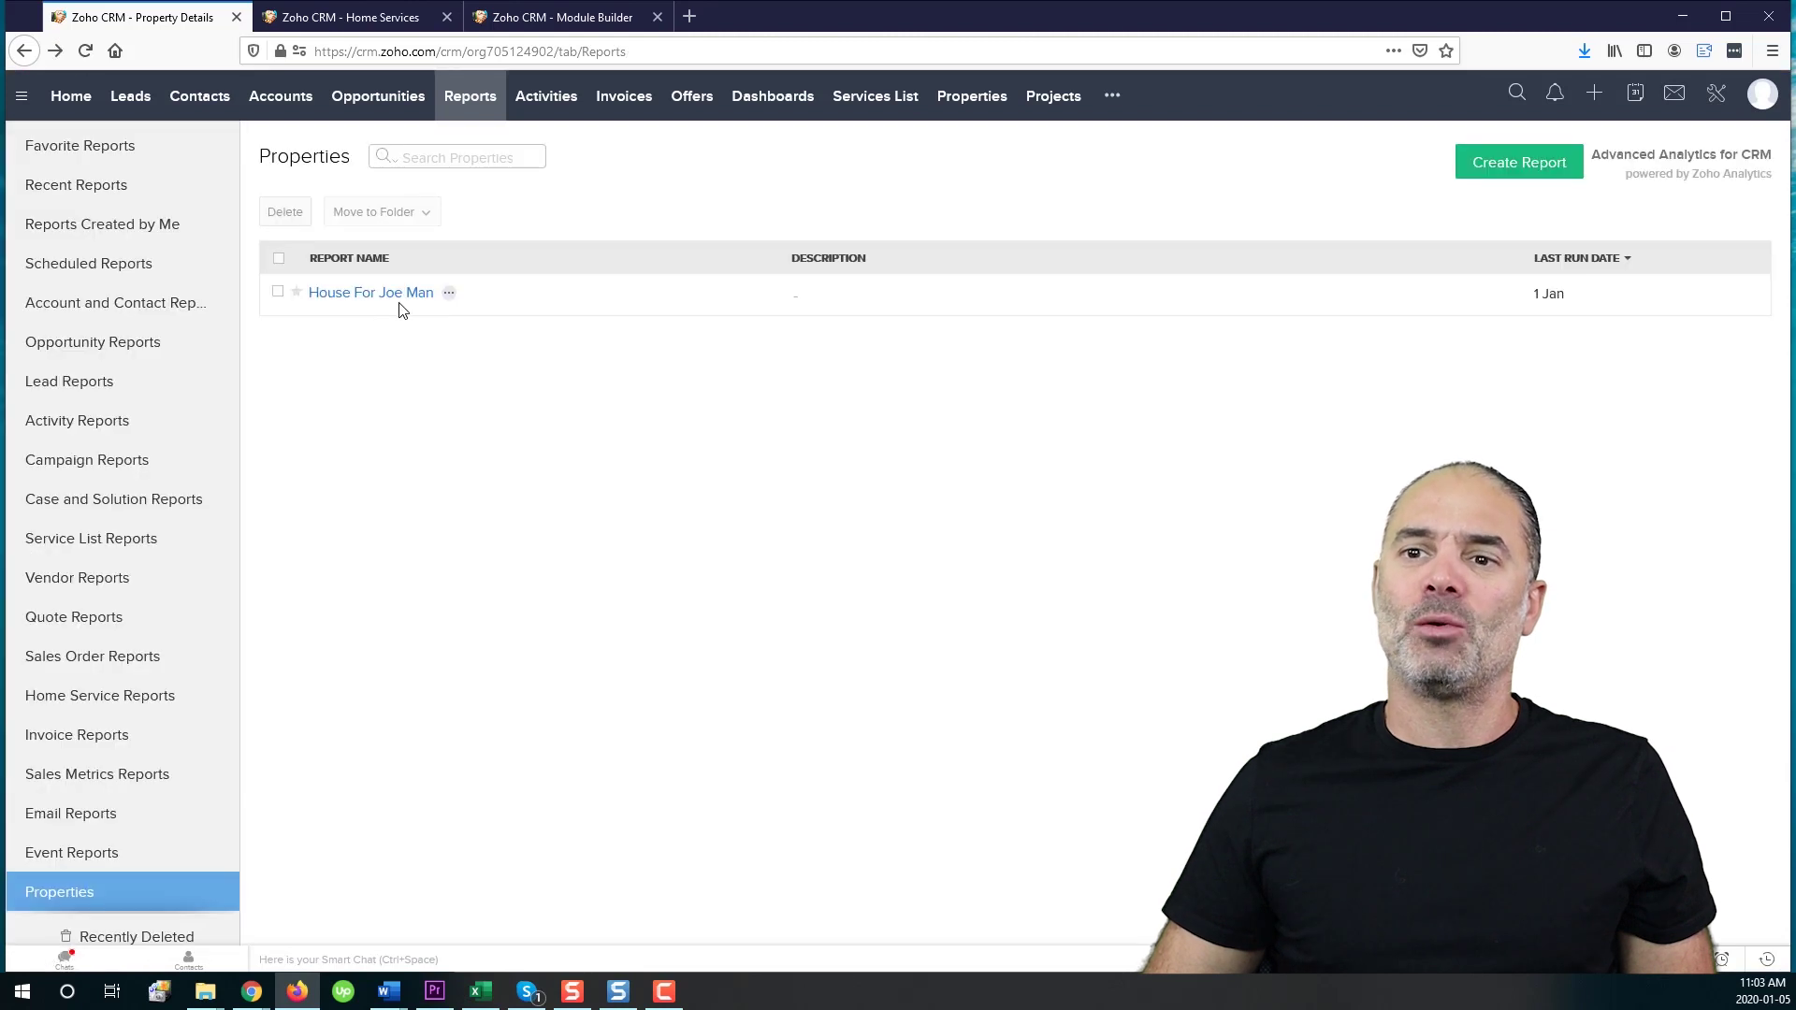
click(449, 293)
click(505, 327)
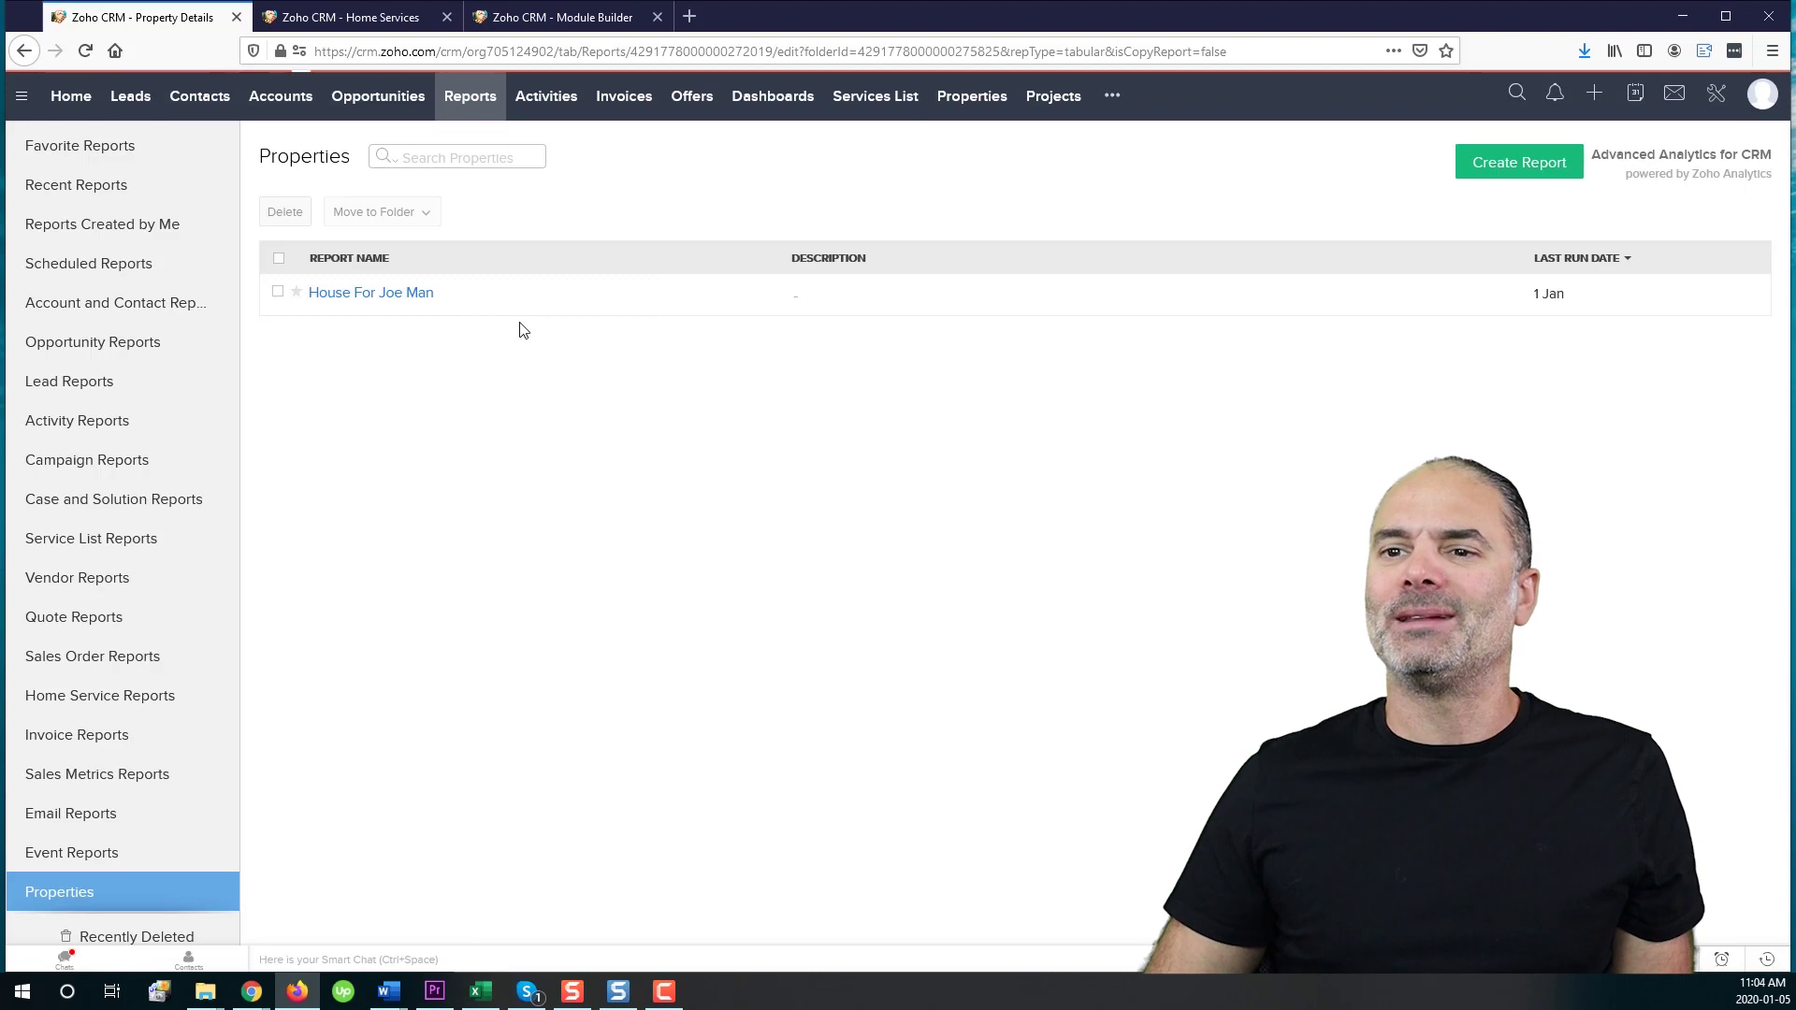
click(417, 220)
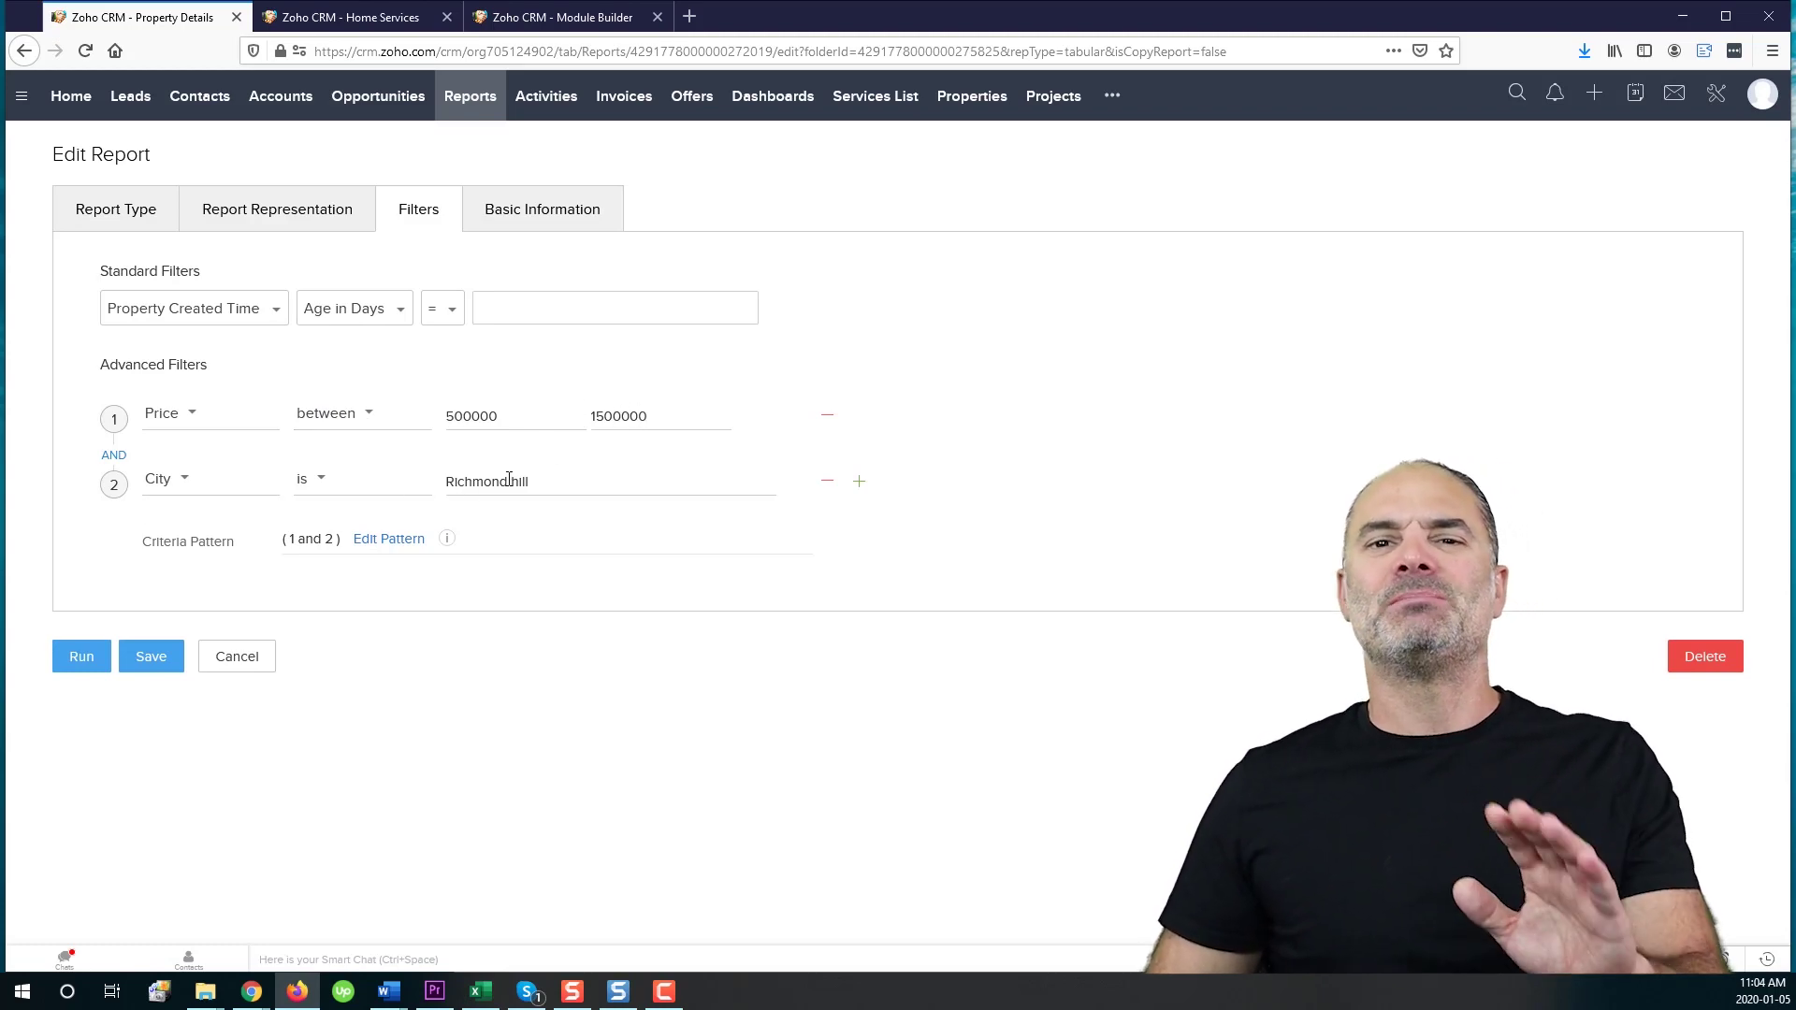
click(103, 655)
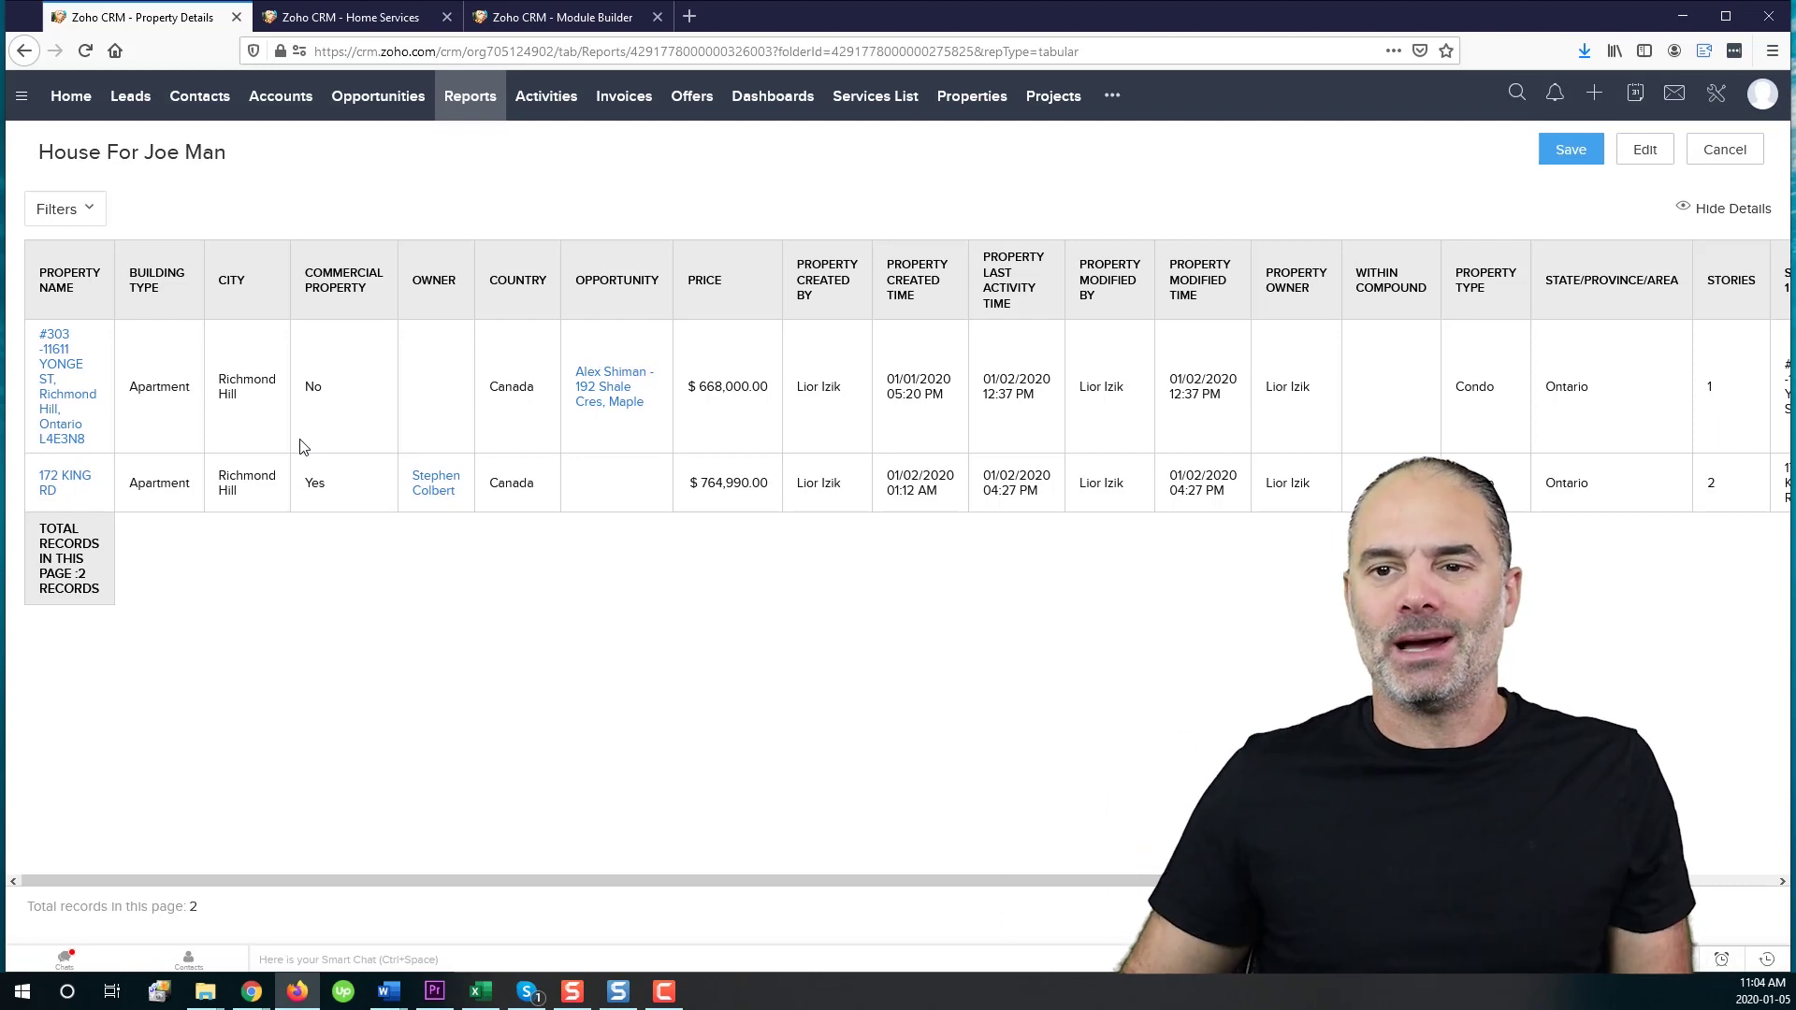
Step: Highlight, then deselect, the two Richmond Hill listings priced $668,000 and $764,990
drag(227, 374, 254, 496)
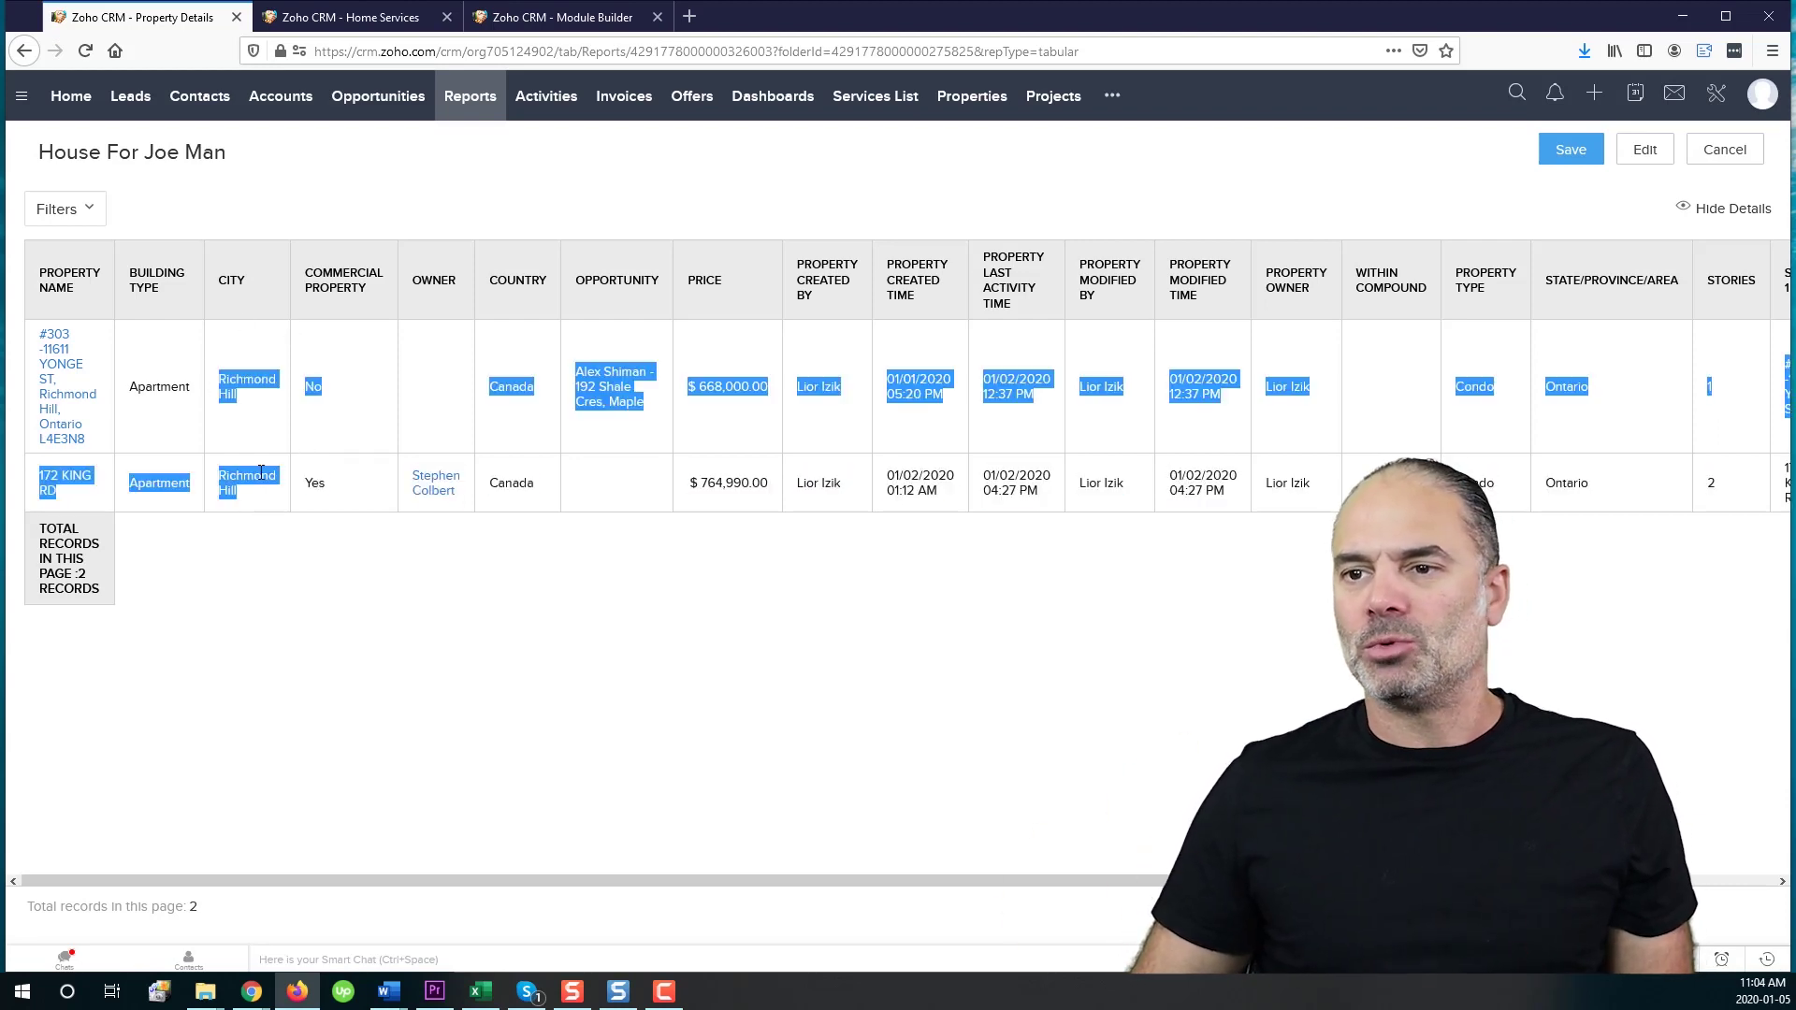
click(262, 460)
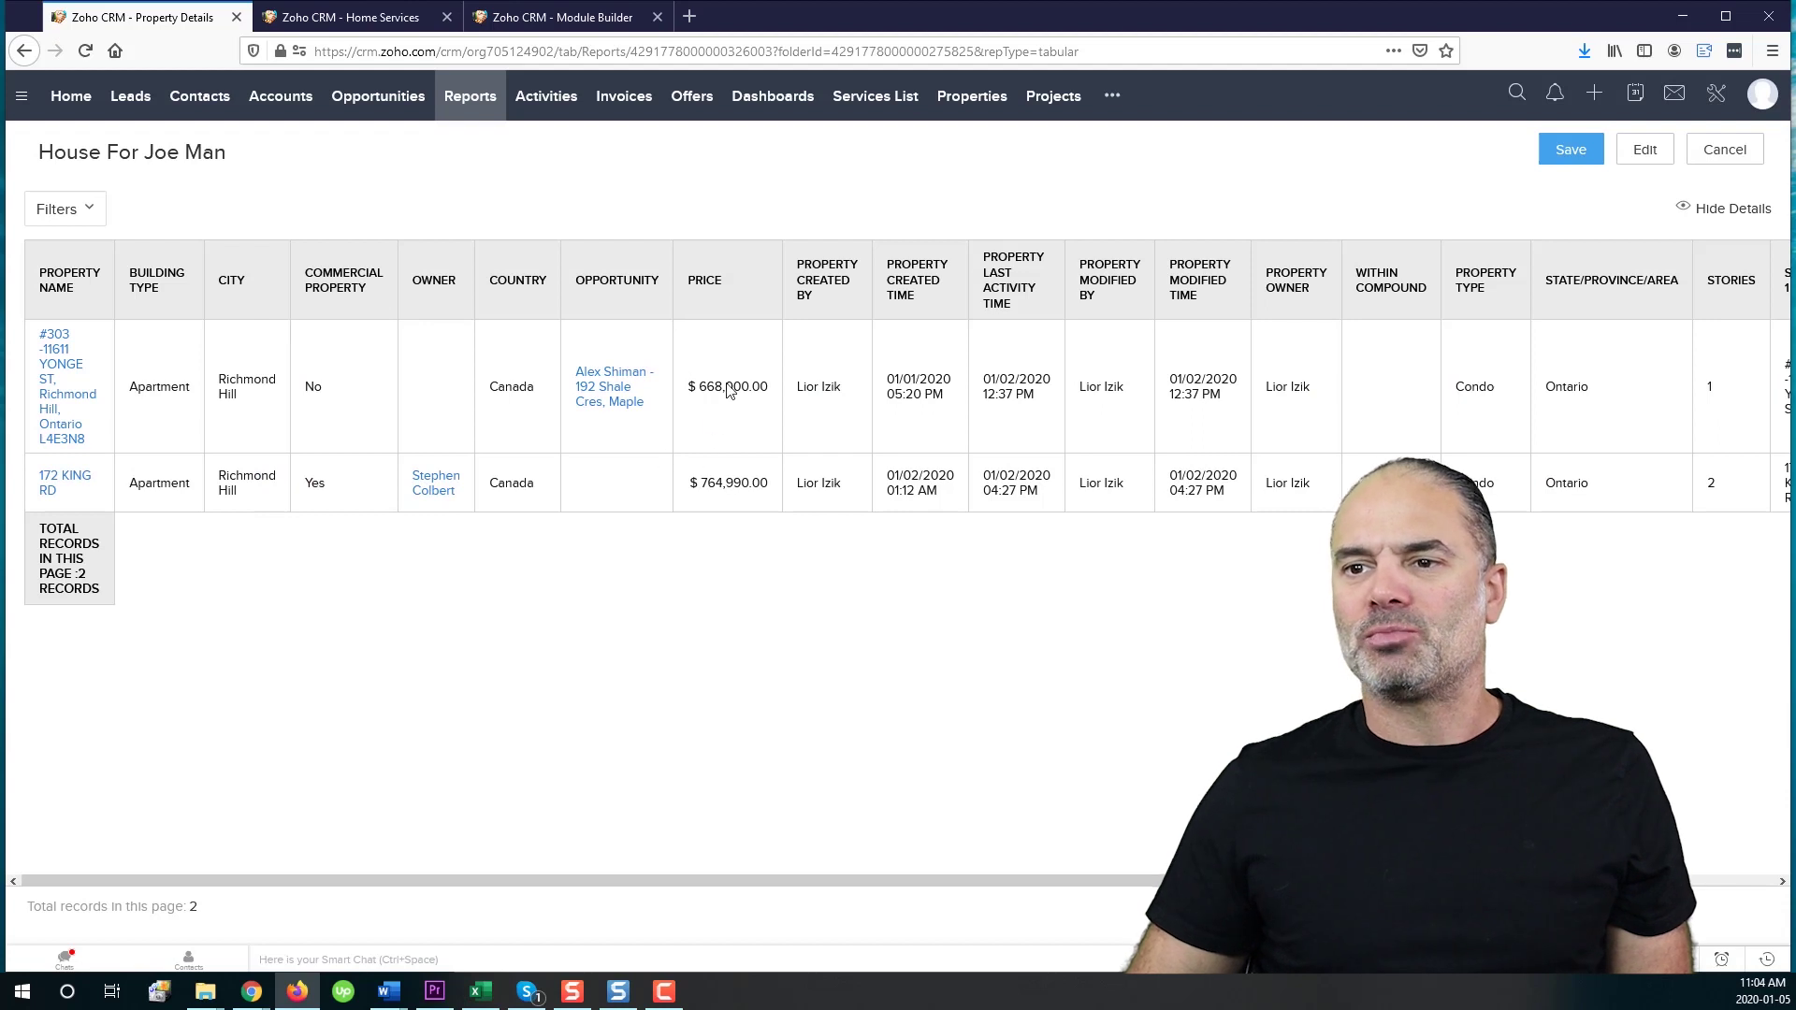